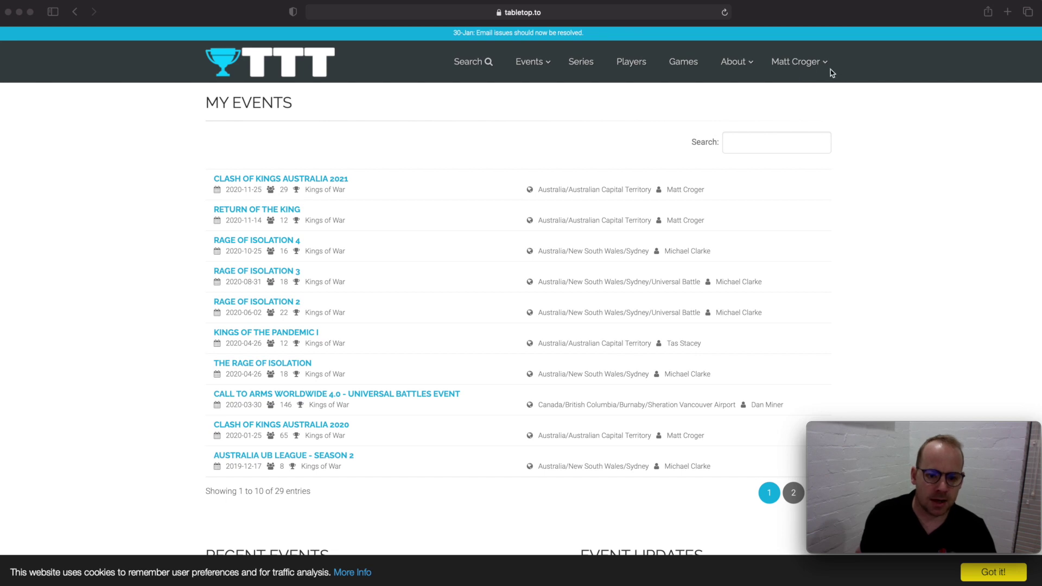
- Start a new event named 'Clash of Kings Australia 2022'
{"action": "left_click", "coordinate": [547, 64]}
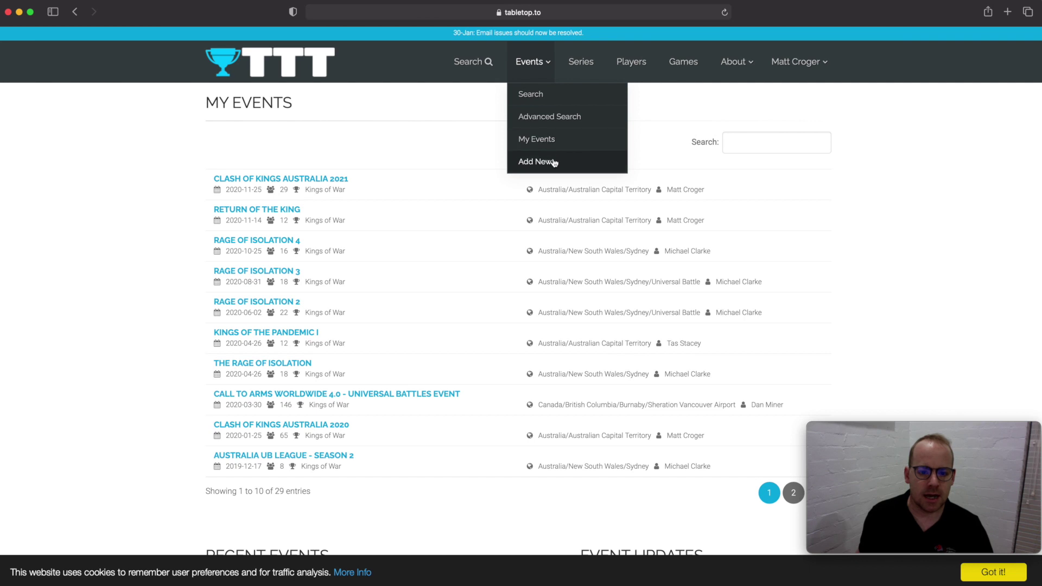
{"action": "left_click", "coordinate": [540, 162]}
{"action": "left_click", "coordinate": [523, 107]}
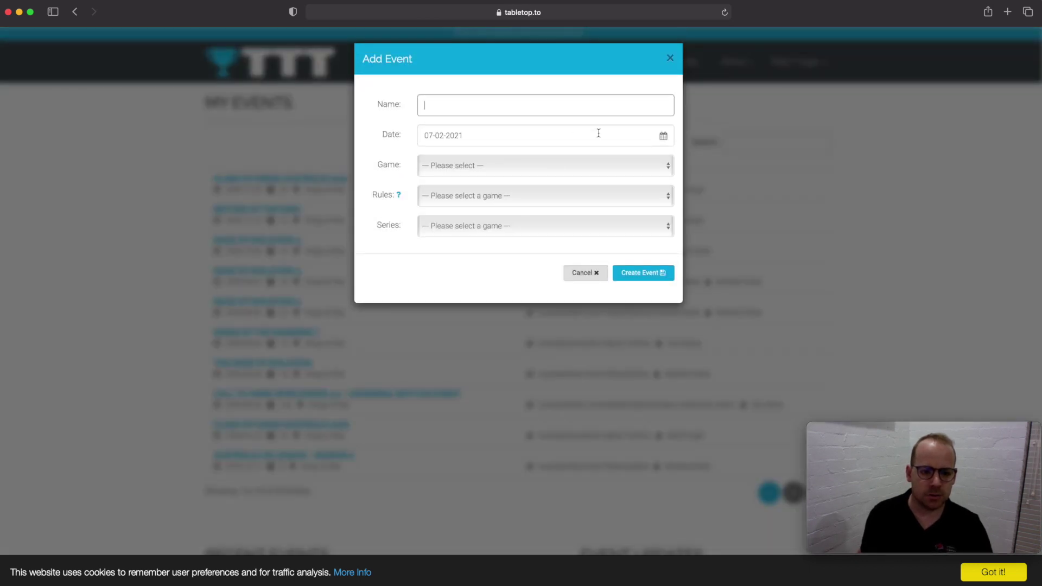
{"action": "type", "text": "Cl"}
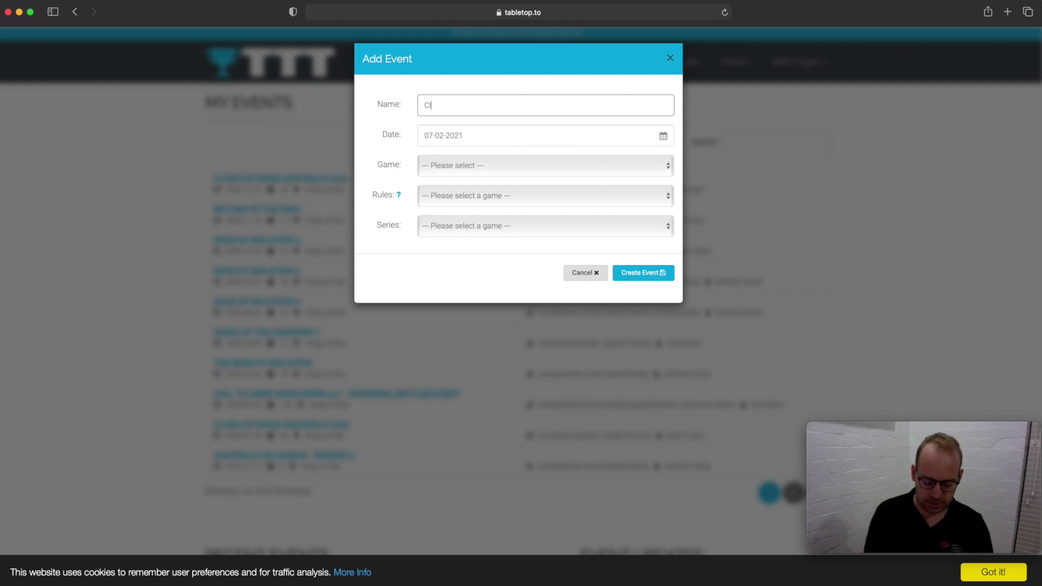
{"action": "type", "text": "ash of King"}
{"action": "key", "text": "BackSpace"}
{"action": "type", "text": "f Kings Australia "}
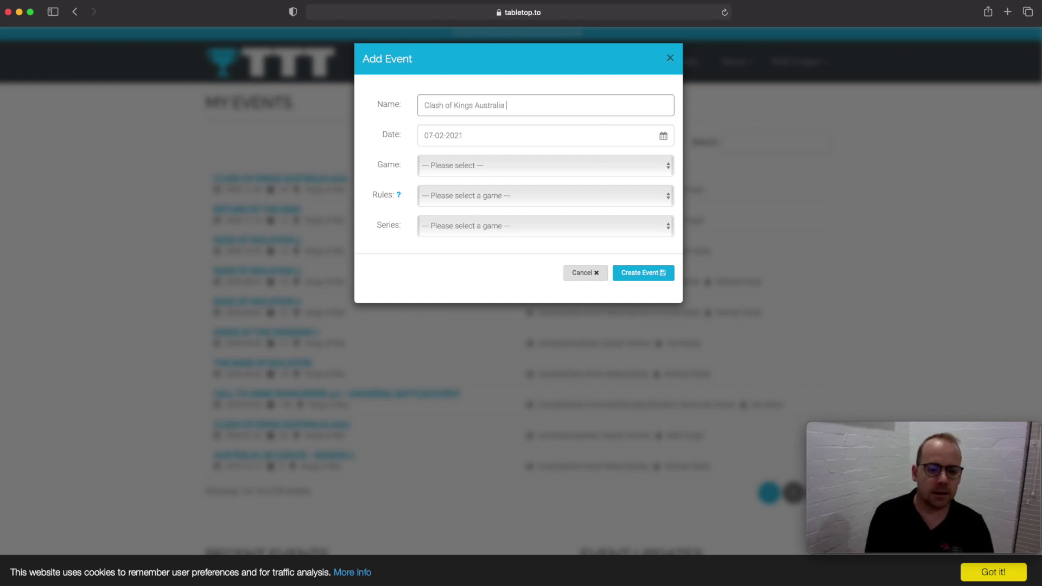
{"action": "type", "text": "2022"}
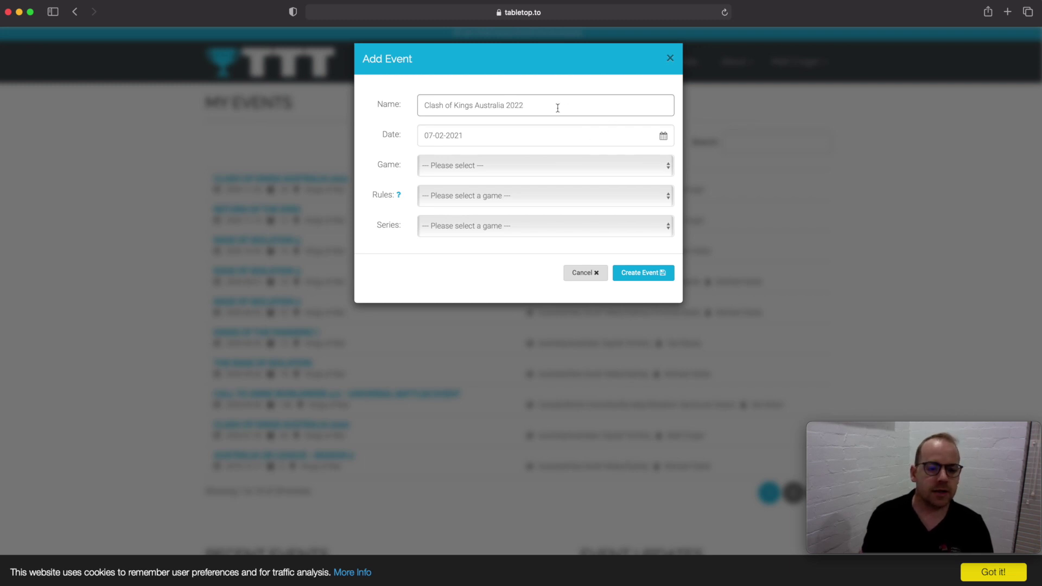
- Set the event date to 22 January 2022
{"action": "left_click", "coordinate": [662, 136]}
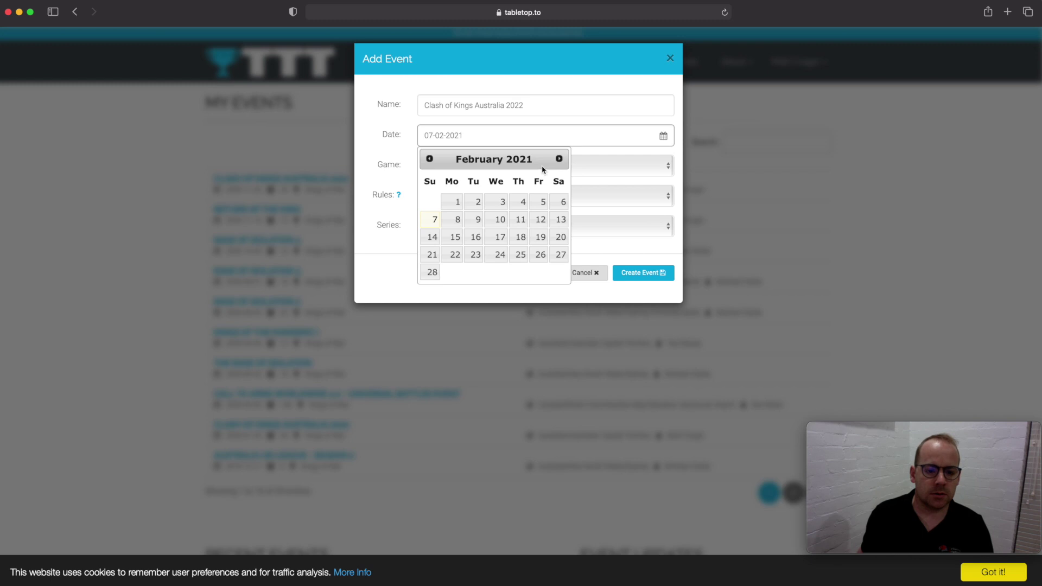
{"action": "left_click", "coordinate": [559, 159]}
{"action": "left_click", "coordinate": [559, 159]}
{"action": "left_click", "coordinate": [559, 158]}
{"action": "left_click", "coordinate": [559, 159]}
{"action": "left_click", "coordinate": [559, 159]}
{"action": "left_click", "coordinate": [559, 158]}
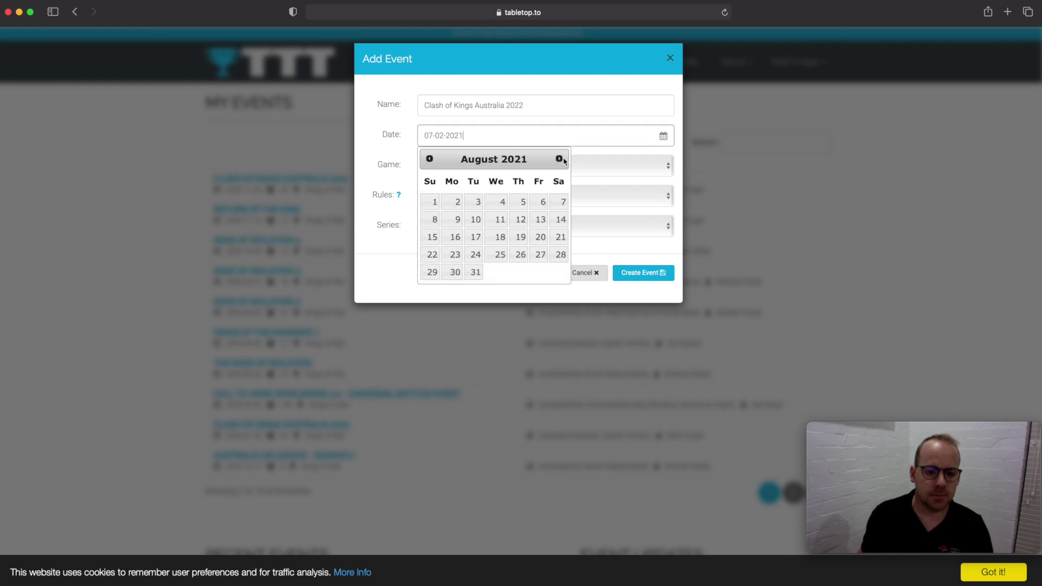
{"action": "left_click", "coordinate": [562, 159]}
{"action": "left_click", "coordinate": [562, 159]}
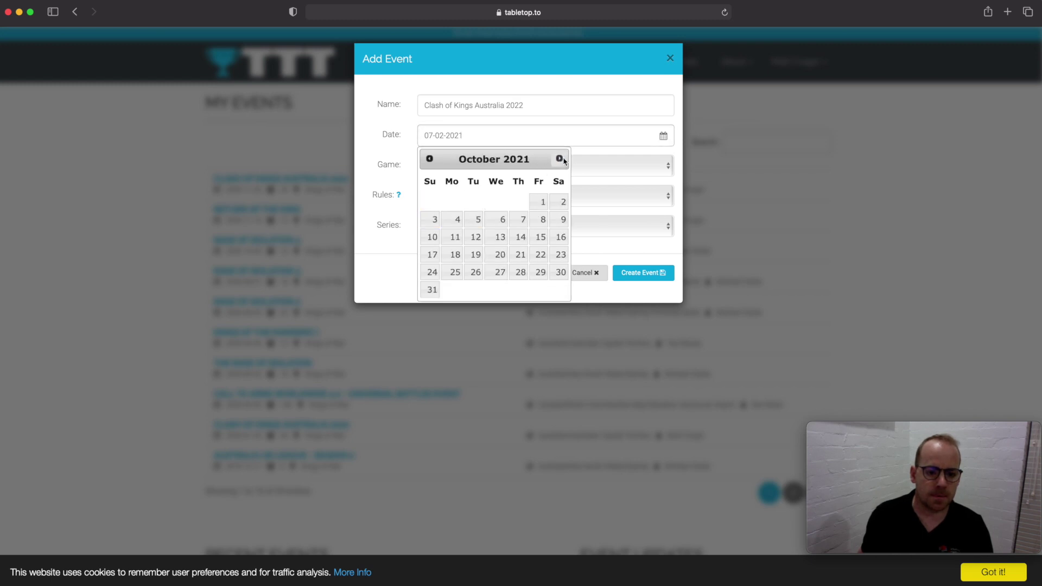
{"action": "left_click", "coordinate": [561, 159]}
{"action": "left_click", "coordinate": [560, 158]}
{"action": "left_click", "coordinate": [560, 159]}
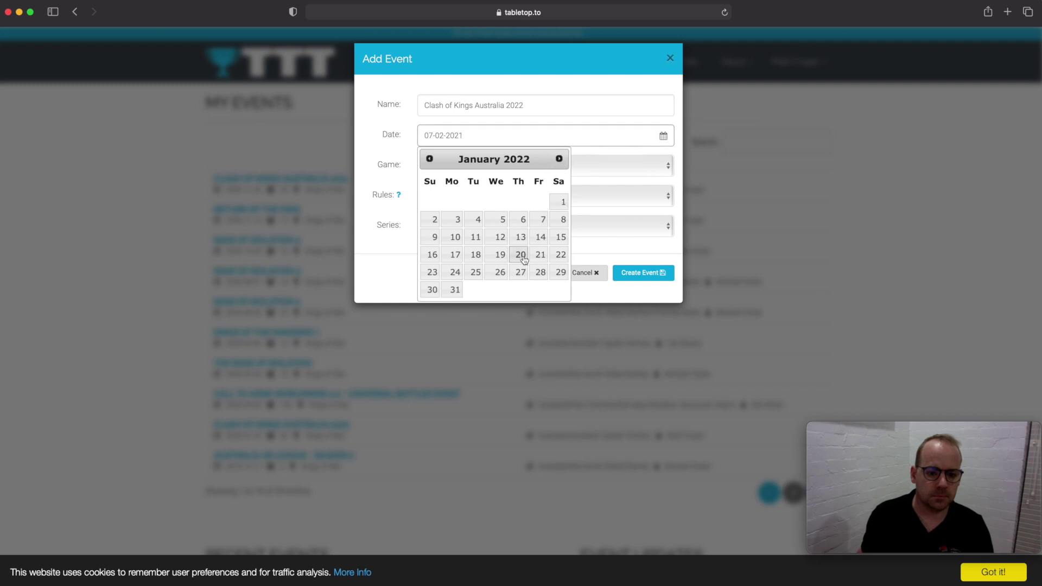
{"action": "left_click", "coordinate": [560, 255]}
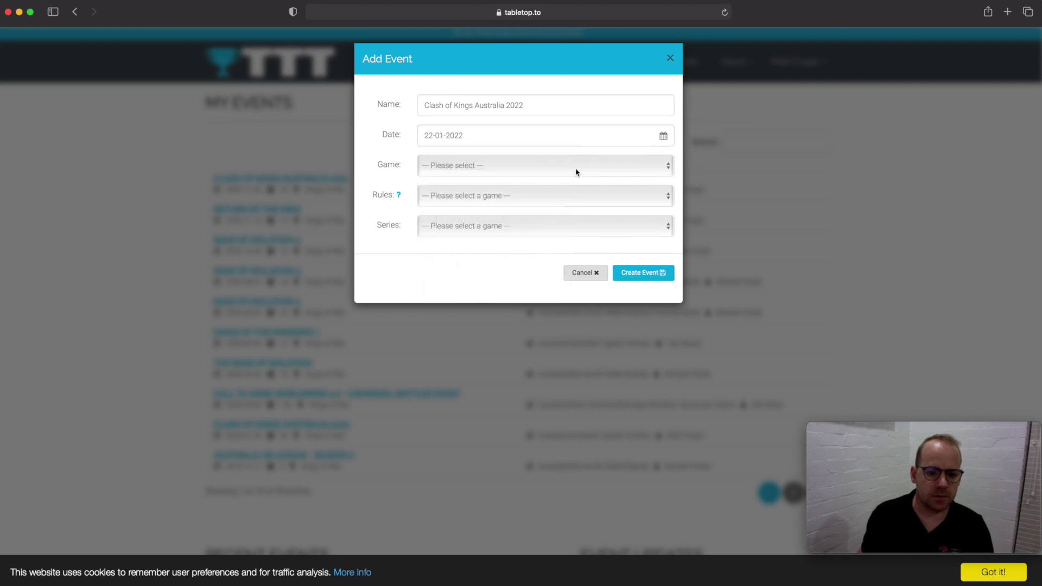
- Choose Kings of War for game and rules, Series None, and create the event
{"action": "left_click", "coordinate": [576, 173]}
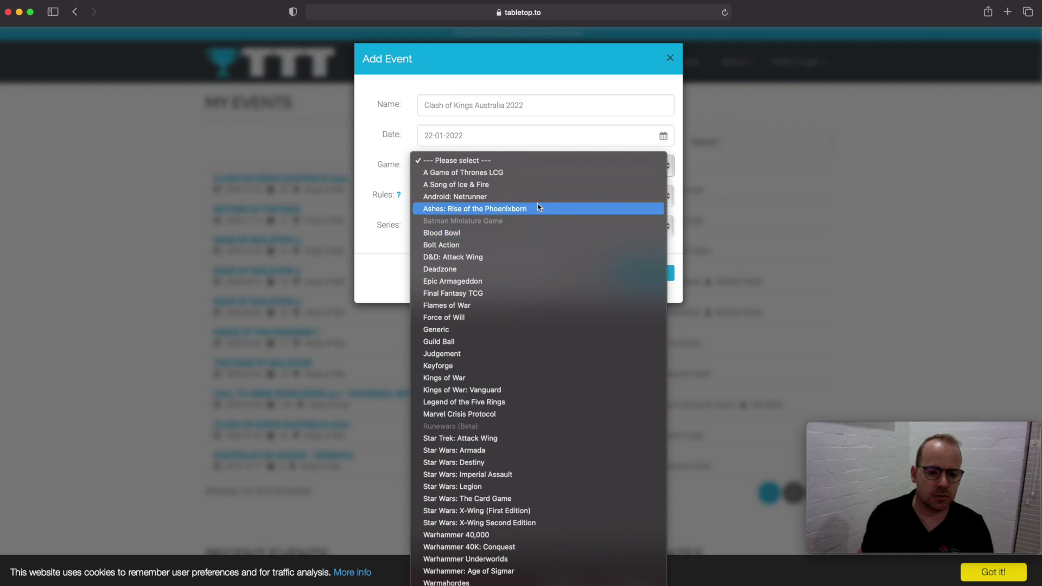
{"action": "left_click", "coordinate": [507, 379]}
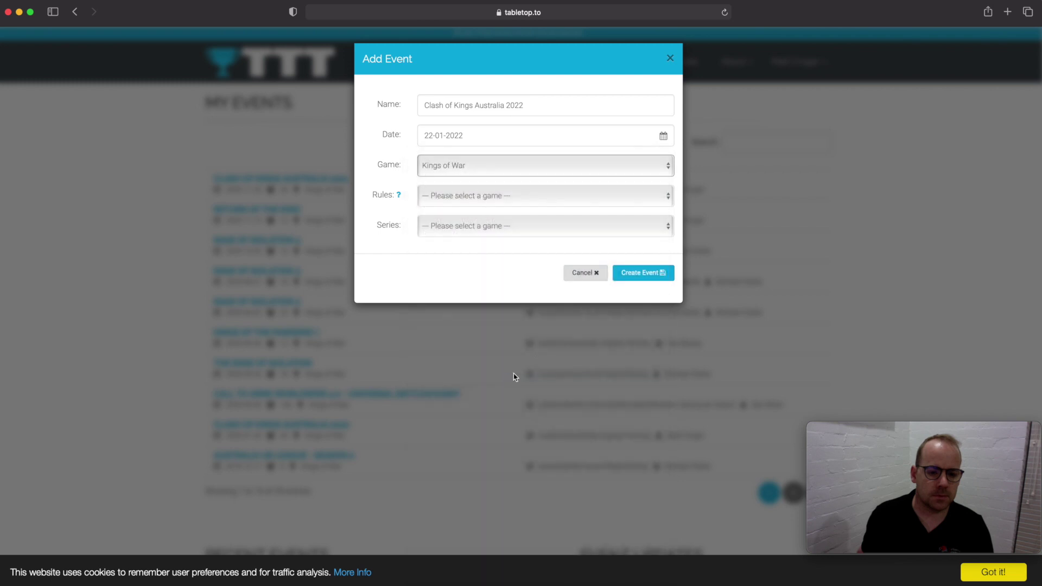
{"action": "left_click", "coordinate": [534, 199]}
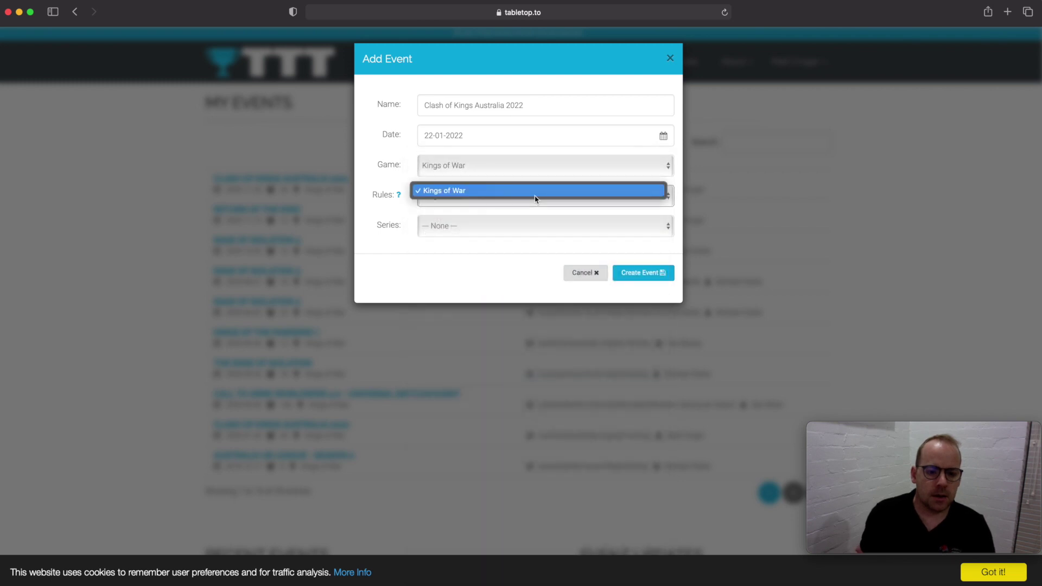
{"action": "left_click", "coordinate": [507, 195]}
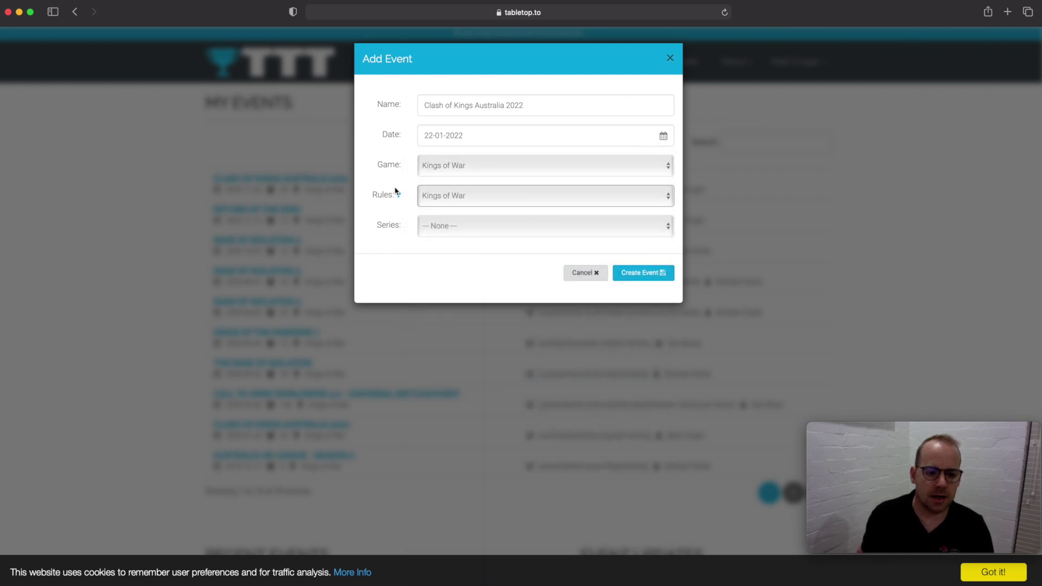
{"action": "left_click", "coordinate": [564, 232]}
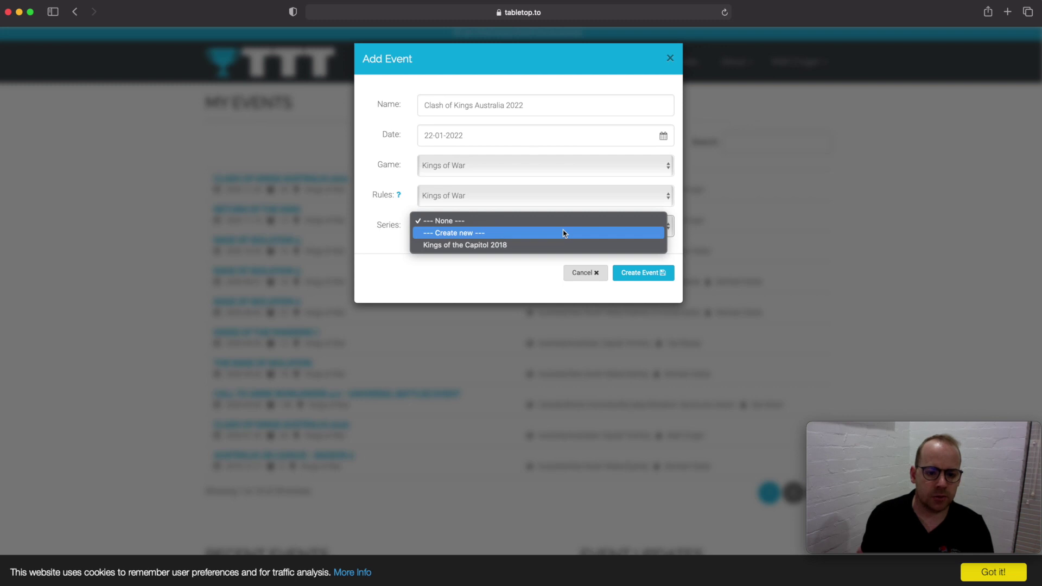
{"action": "left_click", "coordinate": [515, 282]}
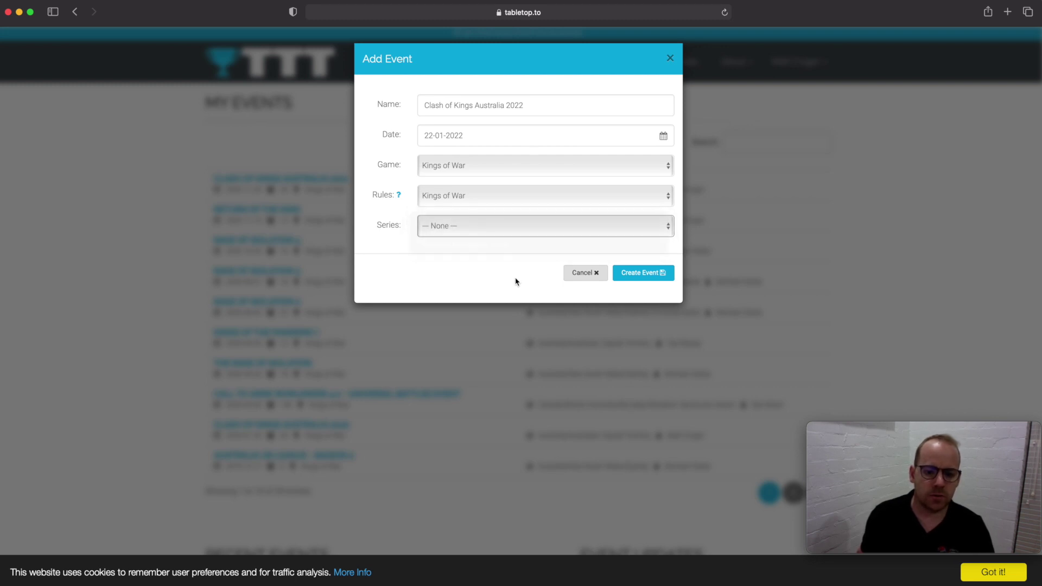
{"action": "left_click", "coordinate": [639, 275]}
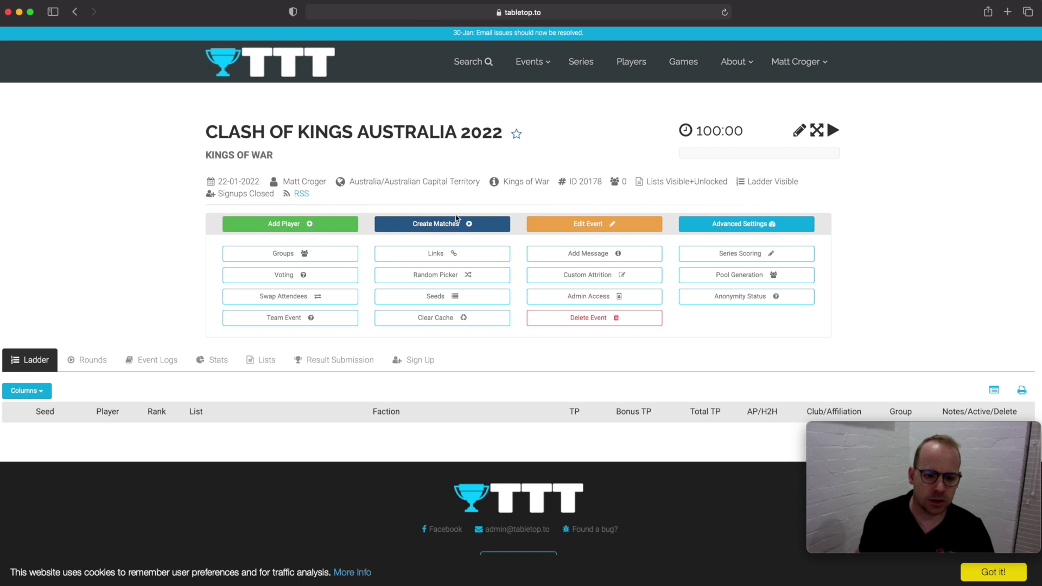
- Edit the event settings and set User Signups to Open
{"action": "left_click", "coordinate": [591, 225]}
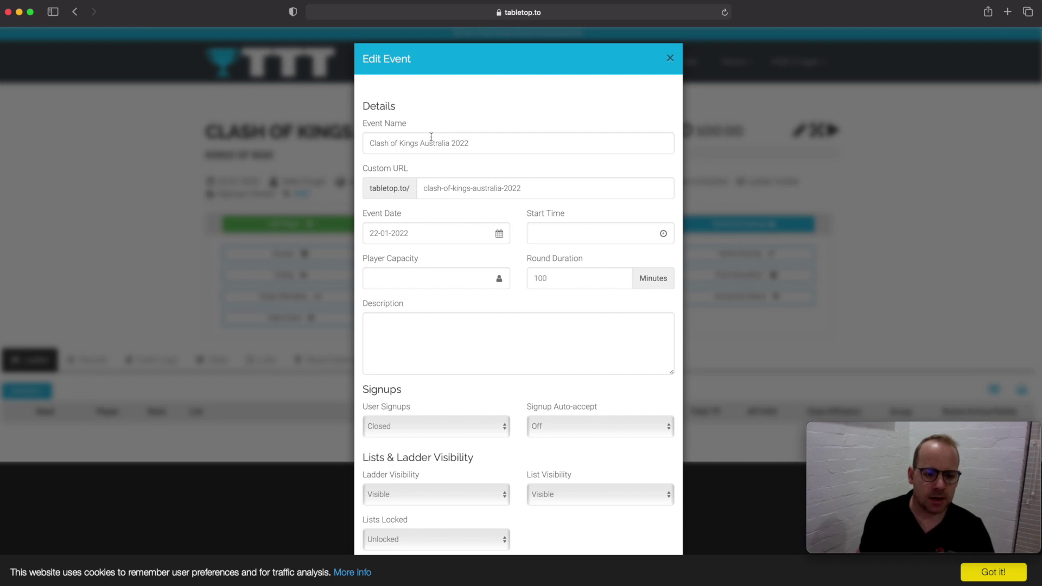
{"action": "scroll", "coordinate": [463, 230], "scroll_direction": "down", "scroll_amount": 2}
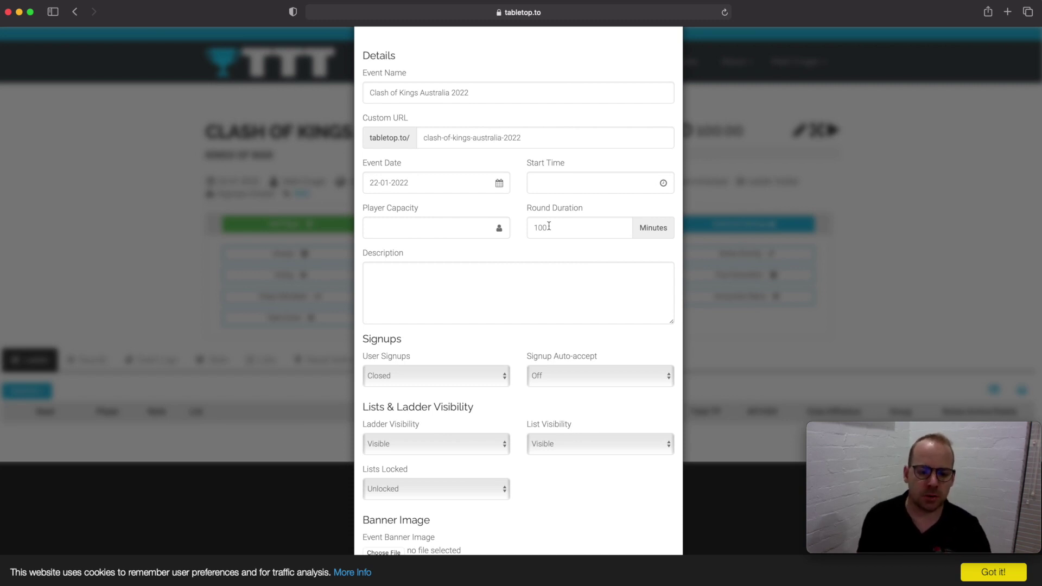
{"action": "scroll", "coordinate": [500, 250], "scroll_direction": "down", "scroll_amount": 3}
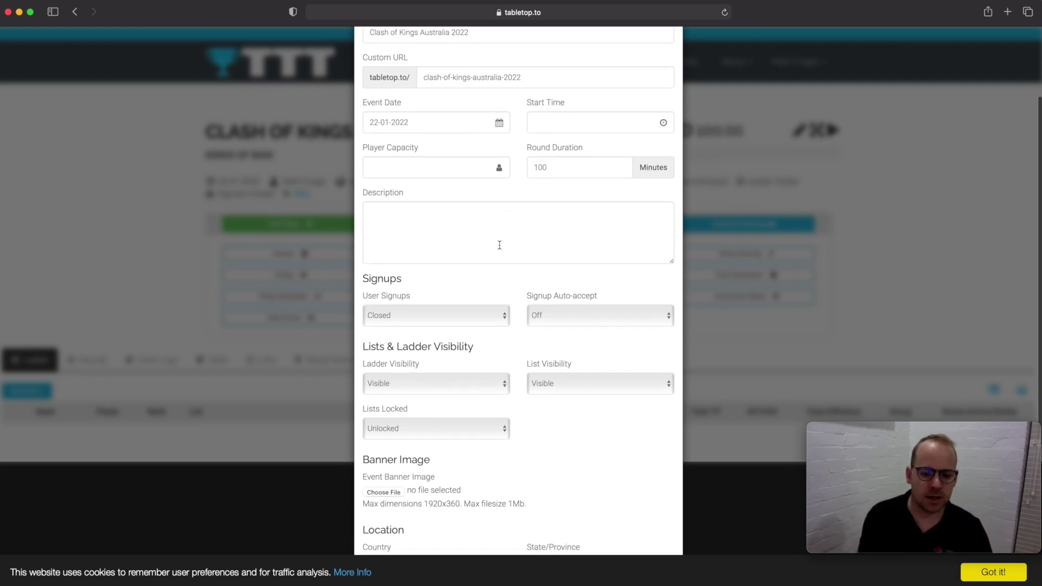
{"action": "scroll", "coordinate": [489, 213], "scroll_direction": "down", "scroll_amount": 5}
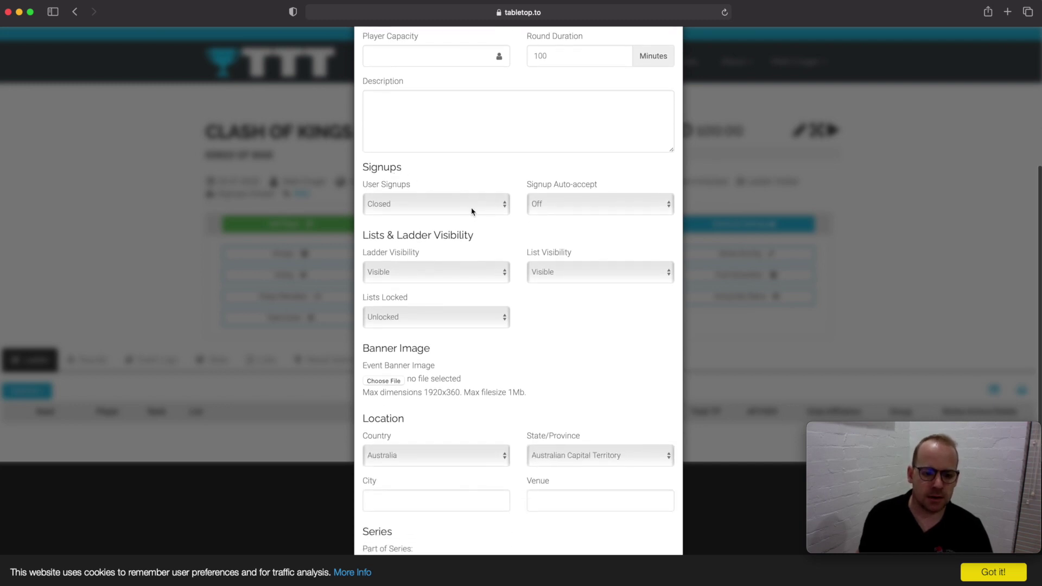
{"action": "left_click", "coordinate": [473, 210]}
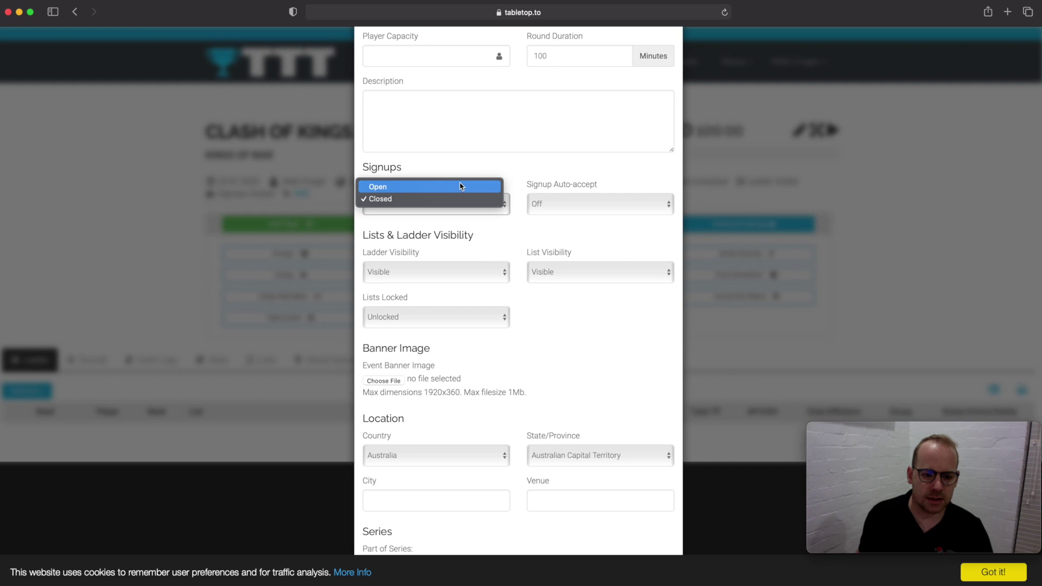
{"action": "left_click", "coordinate": [460, 187]}
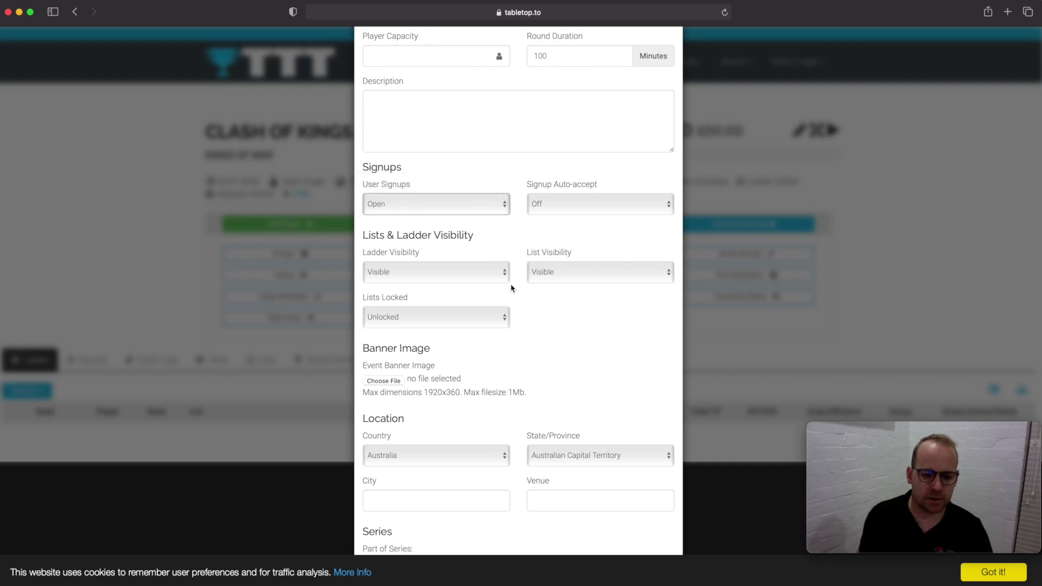
- Set Signup Auto-accept to All
{"action": "left_click", "coordinate": [612, 213]}
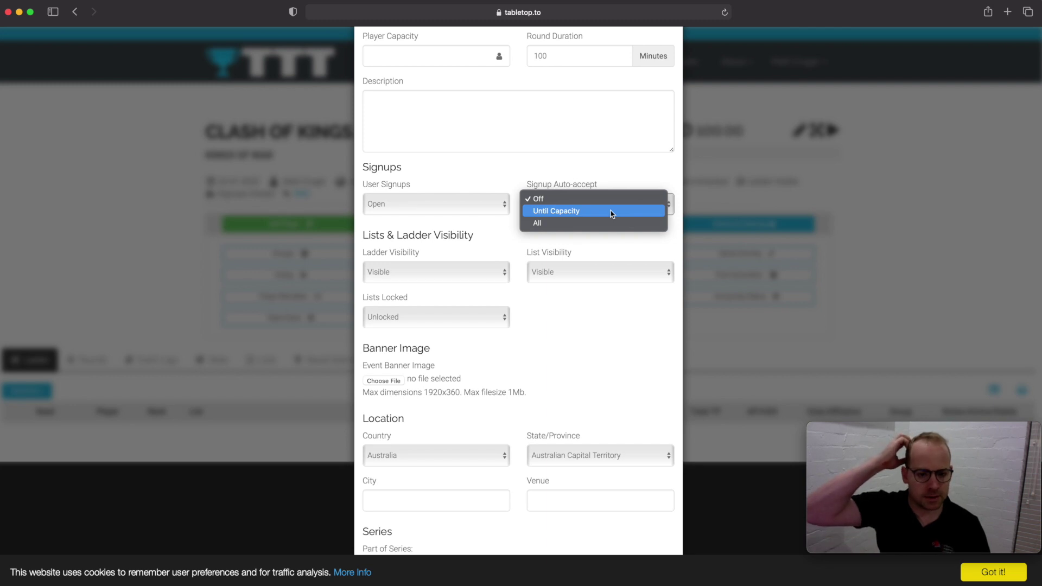
{"action": "left_click", "coordinate": [620, 179]}
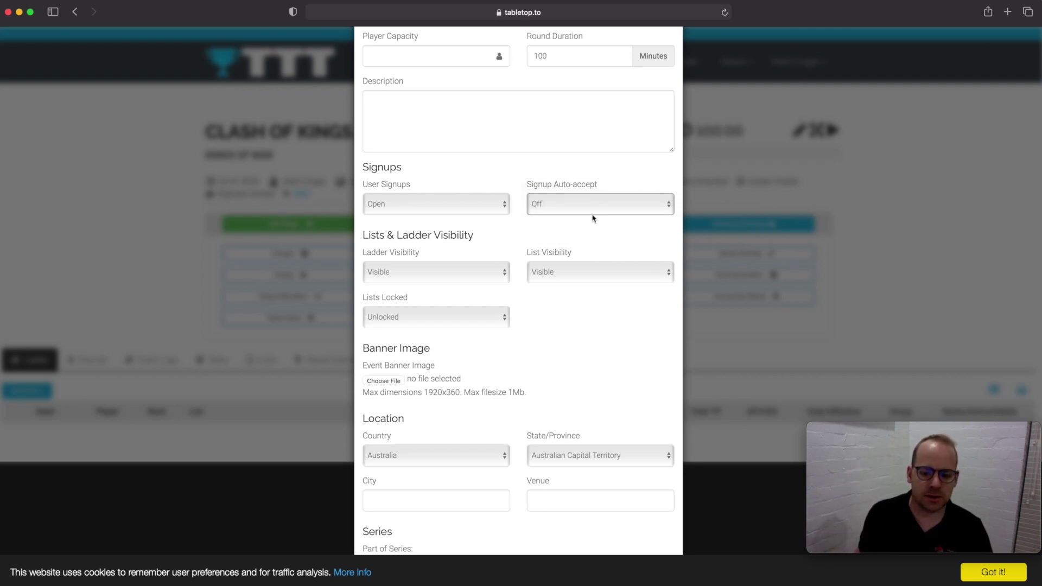
{"action": "left_click", "coordinate": [596, 212]}
{"action": "left_click", "coordinate": [601, 210]}
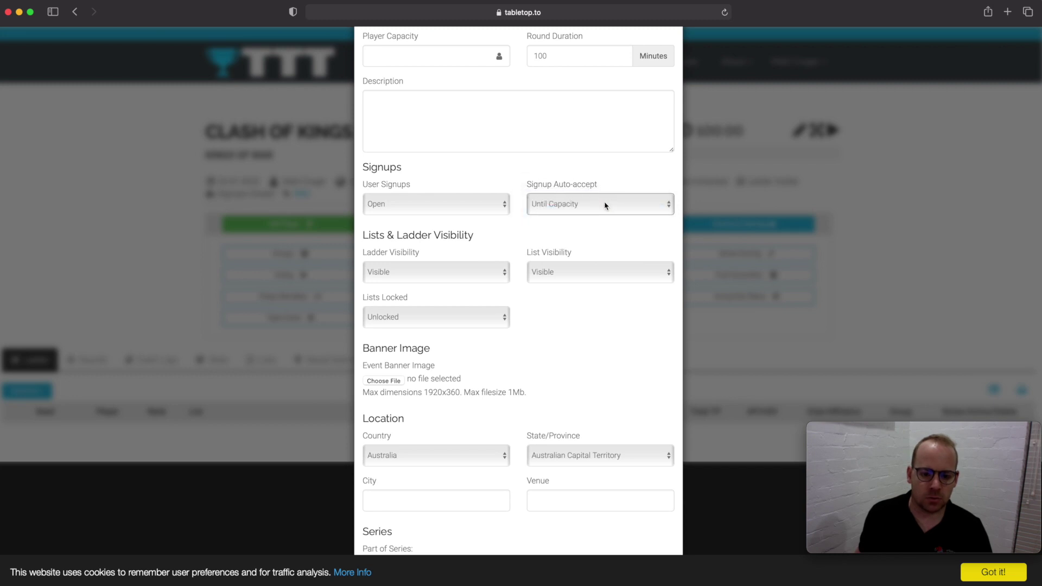
{"action": "left_click", "coordinate": [606, 205]}
{"action": "left_click", "coordinate": [591, 212]}
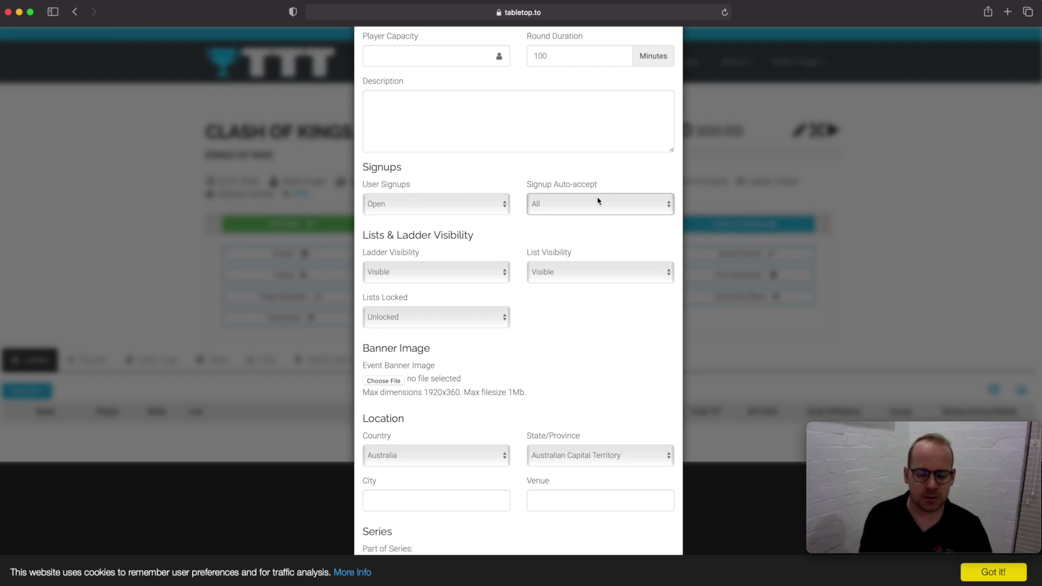
- Keep Ladder Visibility on Visible and set List Visibility to Hidden
{"action": "scroll", "coordinate": [599, 202], "scroll_direction": "down", "scroll_amount": 1}
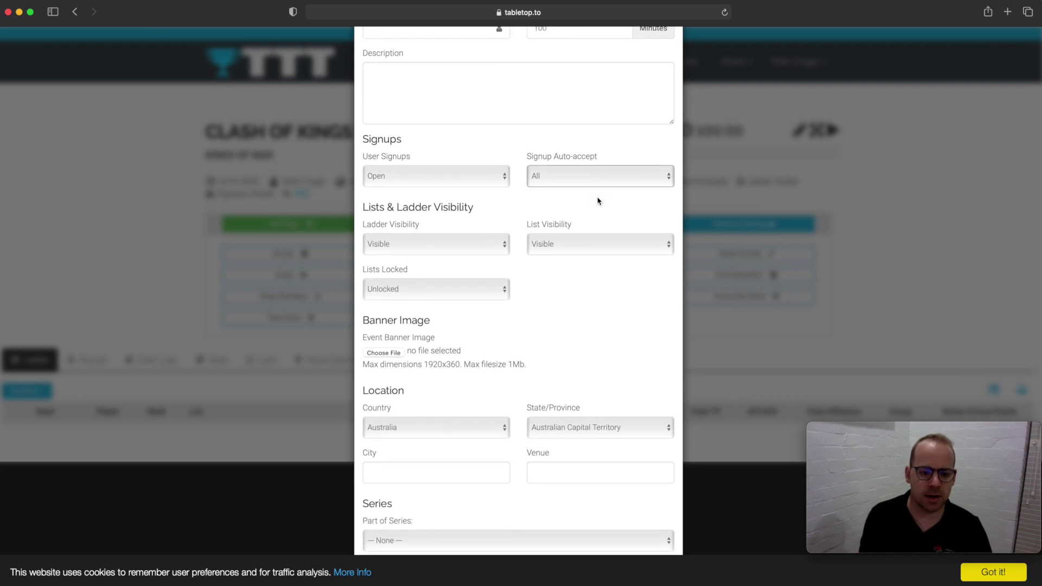
{"action": "scroll", "coordinate": [496, 205], "scroll_direction": "down", "scroll_amount": 1}
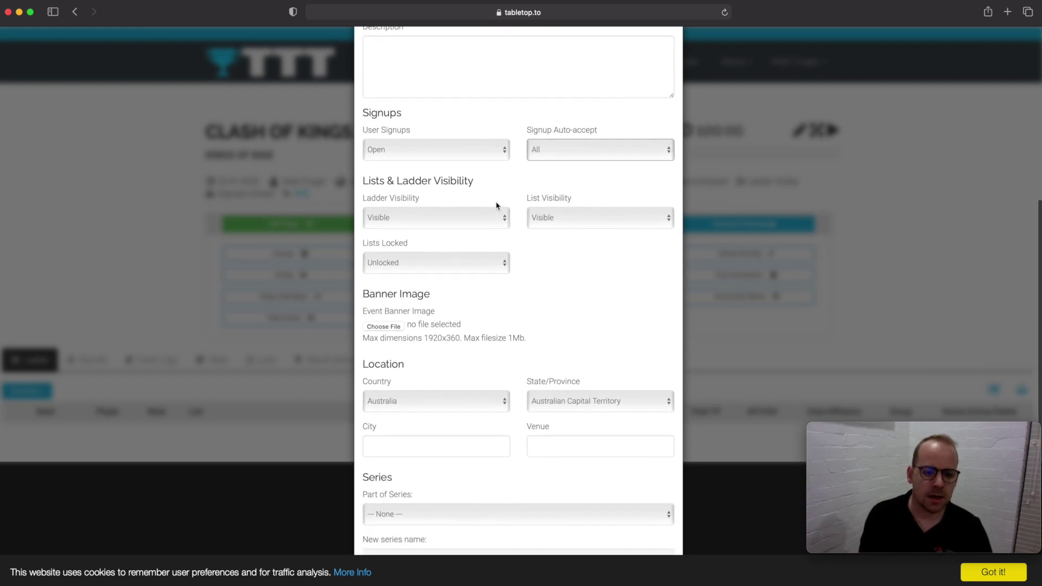
{"action": "scroll", "coordinate": [497, 205], "scroll_direction": "down", "scroll_amount": 1}
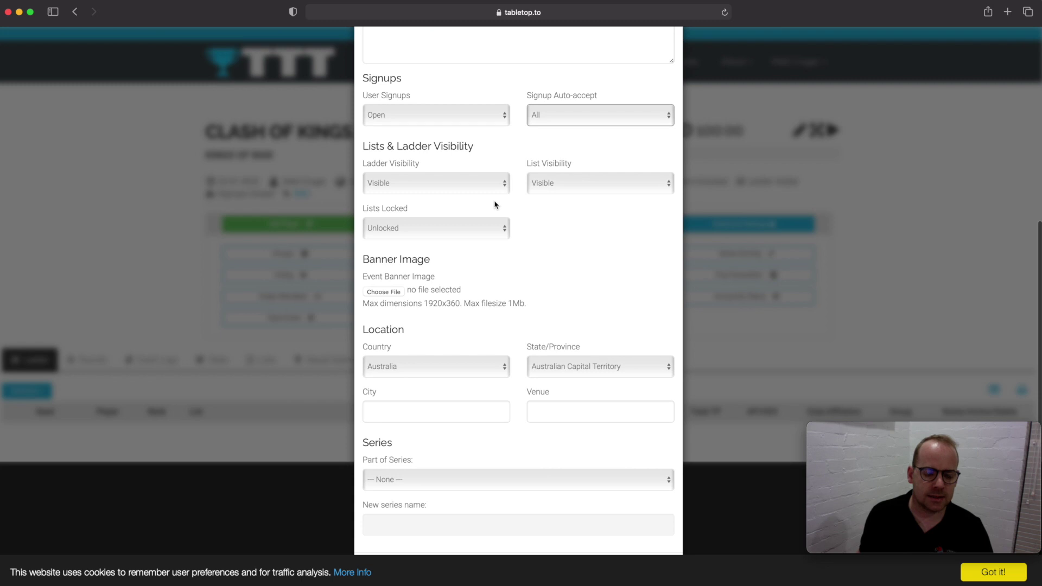
{"action": "left_click", "coordinate": [487, 184]}
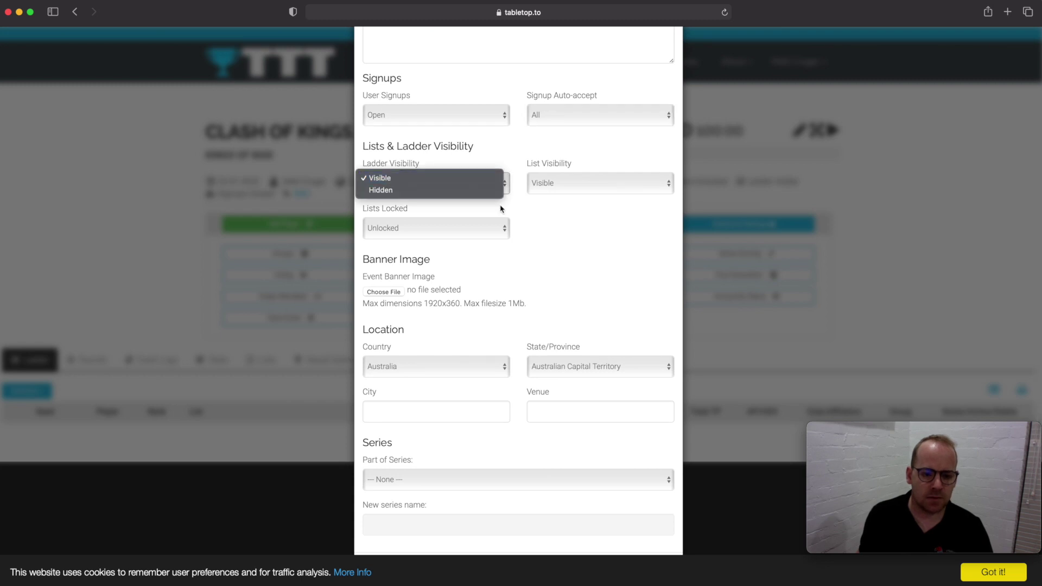
{"action": "left_click", "coordinate": [481, 161]}
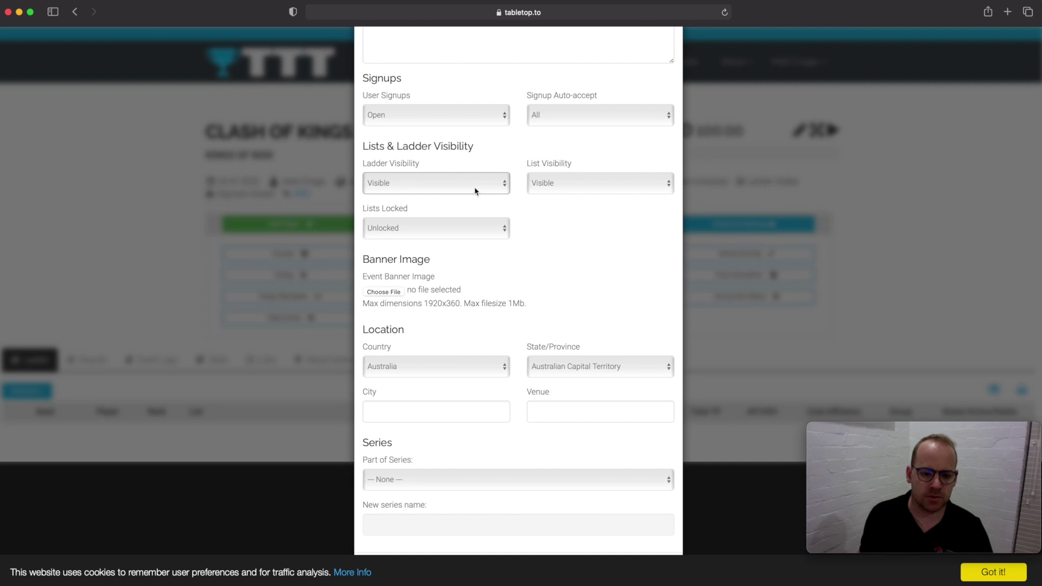
{"action": "left_click", "coordinate": [579, 183]}
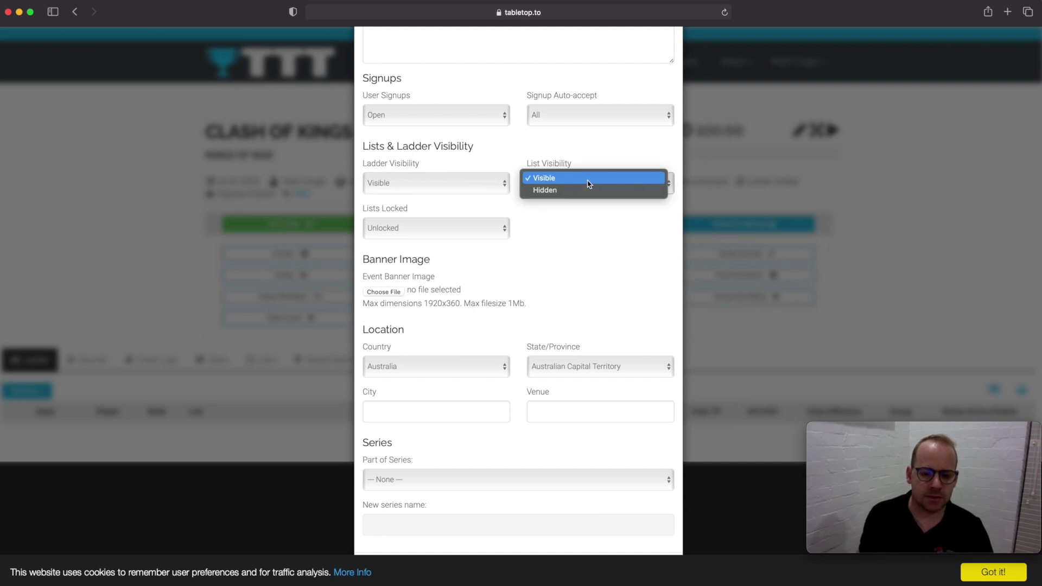
{"action": "left_click", "coordinate": [584, 190]}
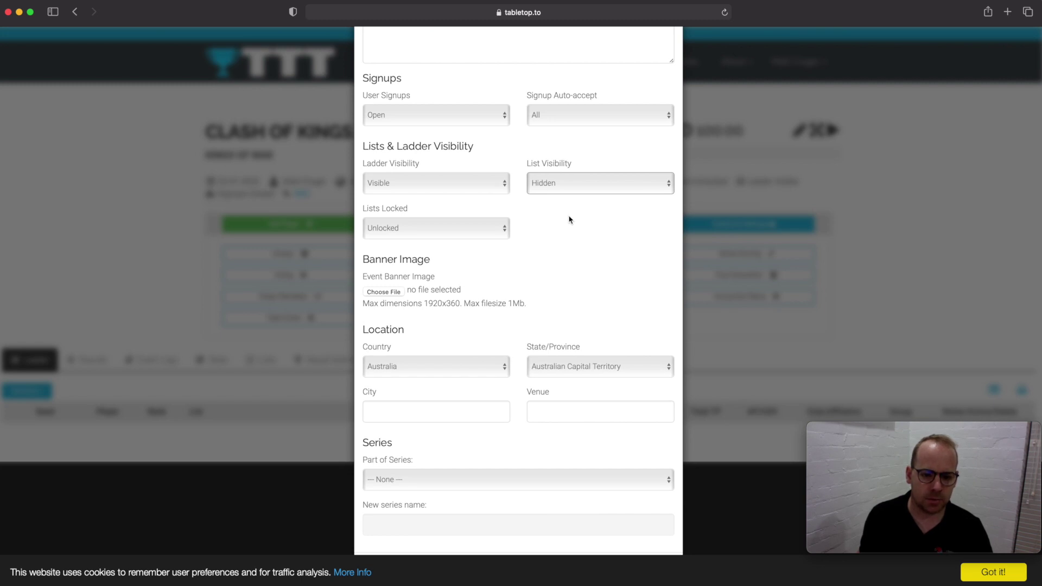
- Leave Lists Locked on Unlocked and save the event settings
{"action": "left_click", "coordinate": [490, 228]}
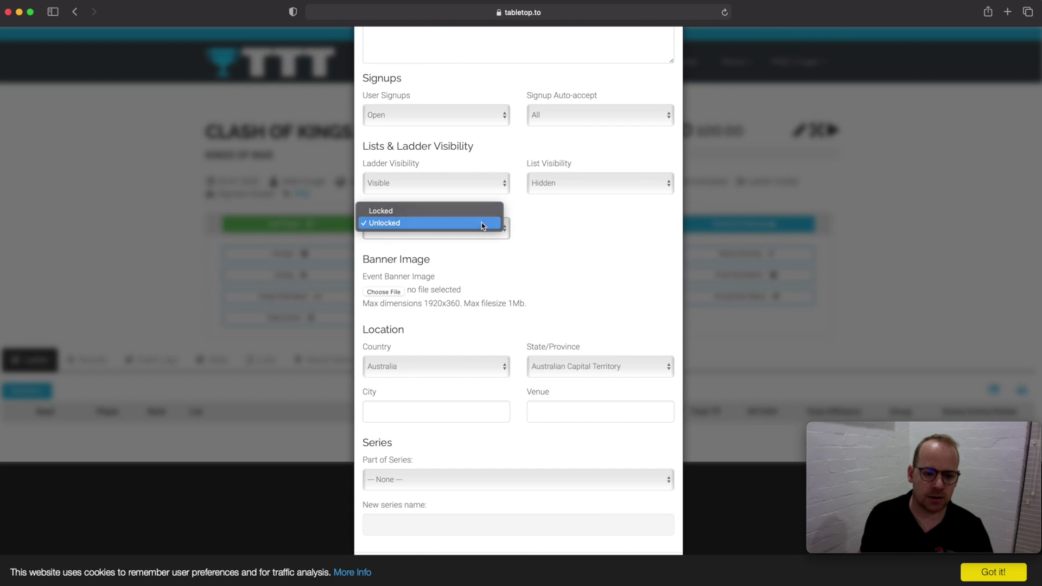
{"action": "left_click", "coordinate": [482, 225]}
{"action": "scroll", "coordinate": [575, 255], "scroll_direction": "down", "scroll_amount": 2}
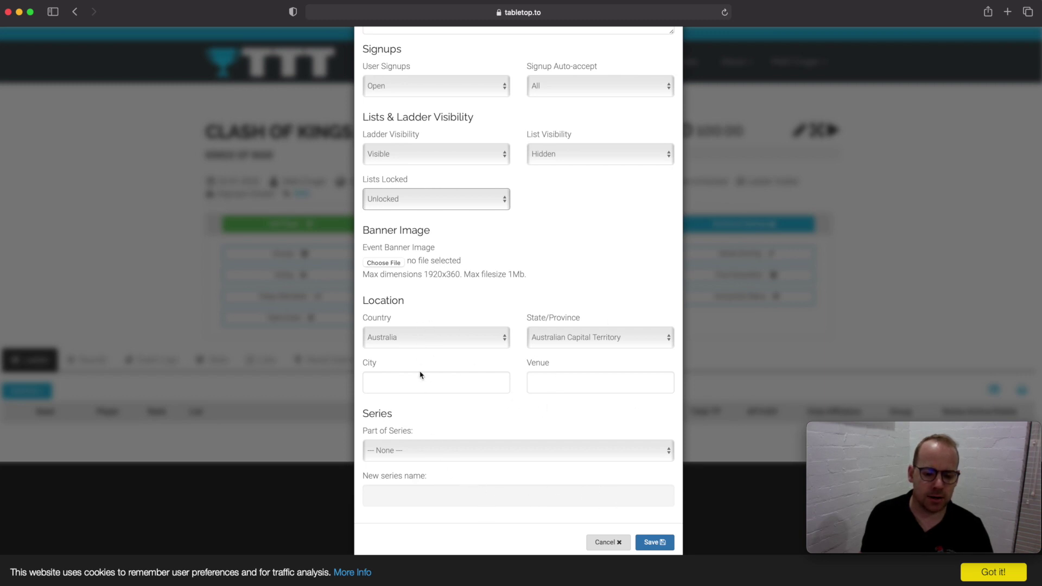
{"action": "left_click", "coordinate": [661, 543]}
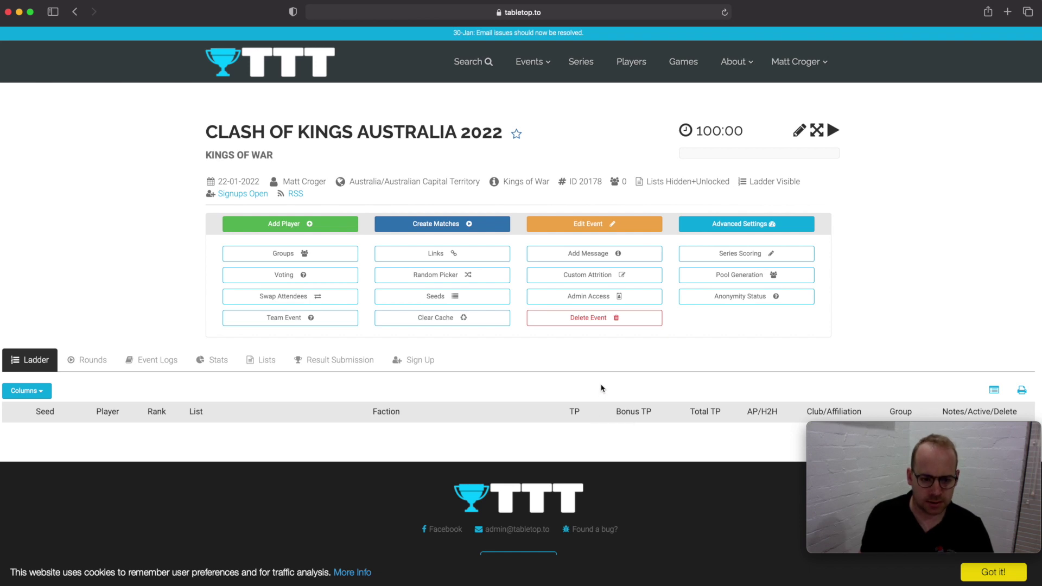
- Uncheck the Club/Affiliation and Seed columns in the ladder's Columns list
{"action": "scroll", "coordinate": [600, 386], "scroll_direction": "down", "scroll_amount": 2}
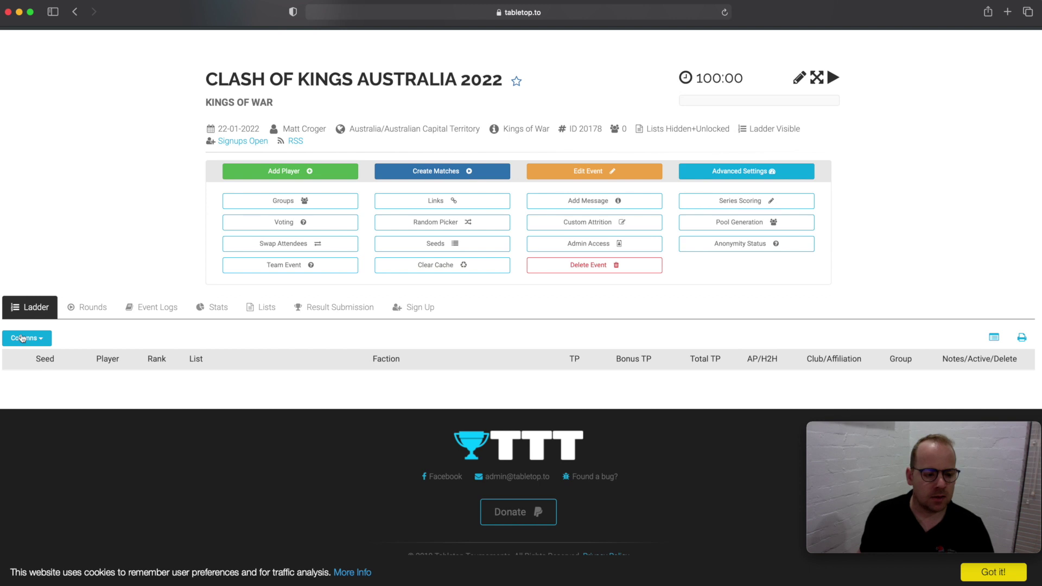
{"action": "left_click", "coordinate": [41, 341]}
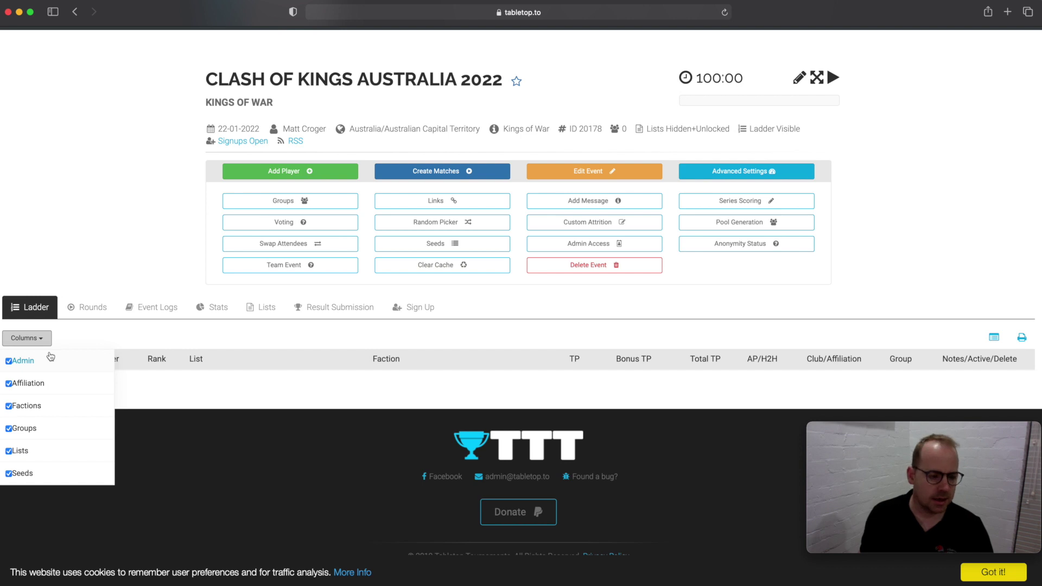
{"action": "left_click", "coordinate": [21, 382]}
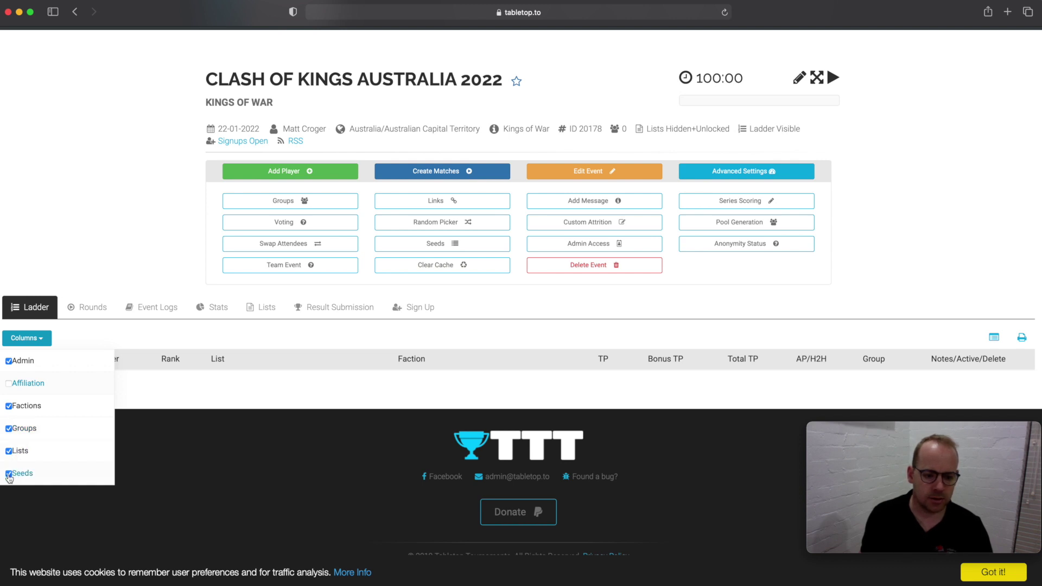
{"action": "left_click", "coordinate": [9, 474]}
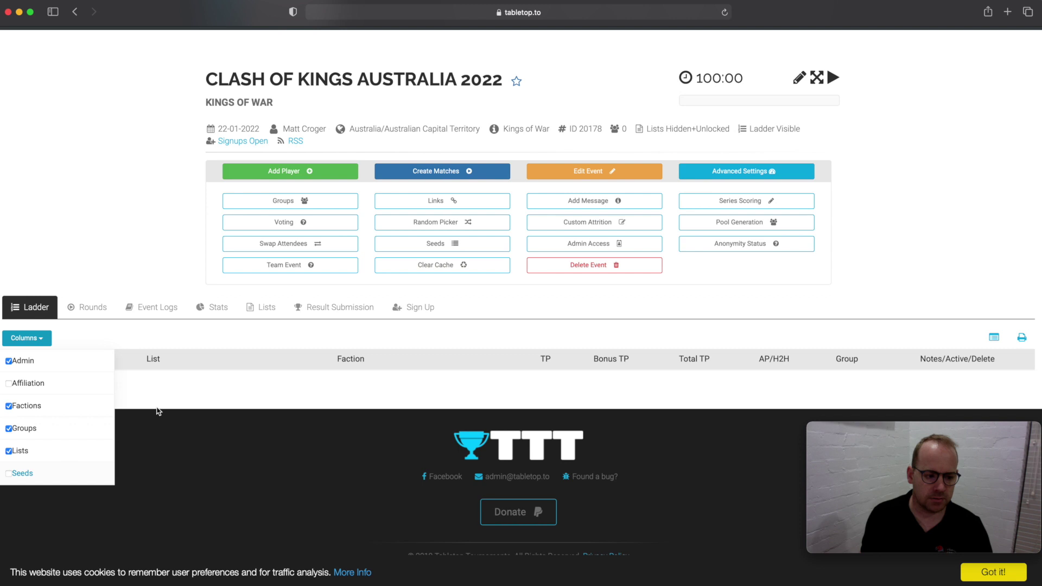
{"action": "left_click", "coordinate": [177, 387]}
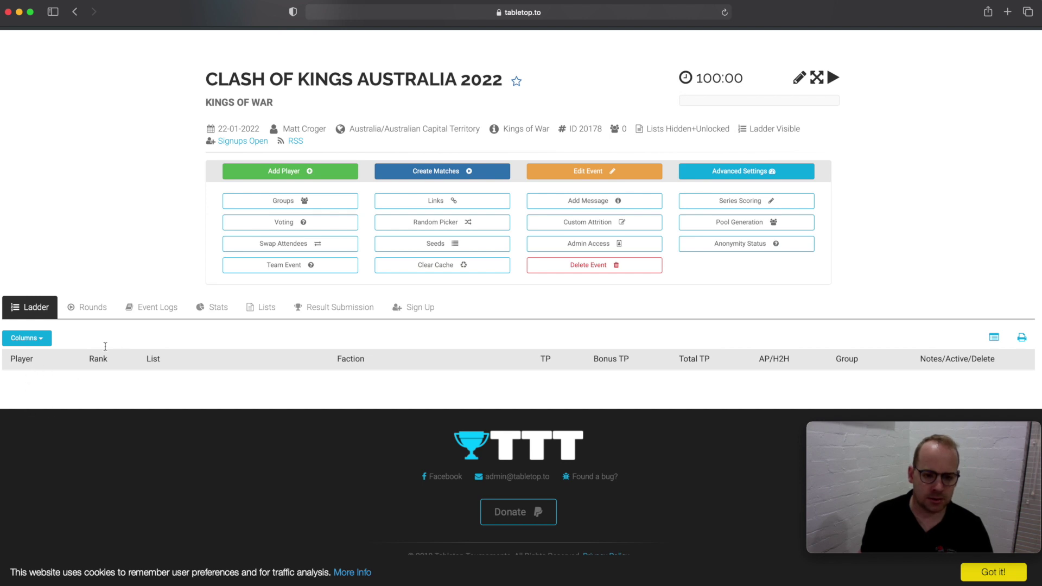
- Begin adding a player, leaving the optional group unset
{"action": "left_click", "coordinate": [287, 170]}
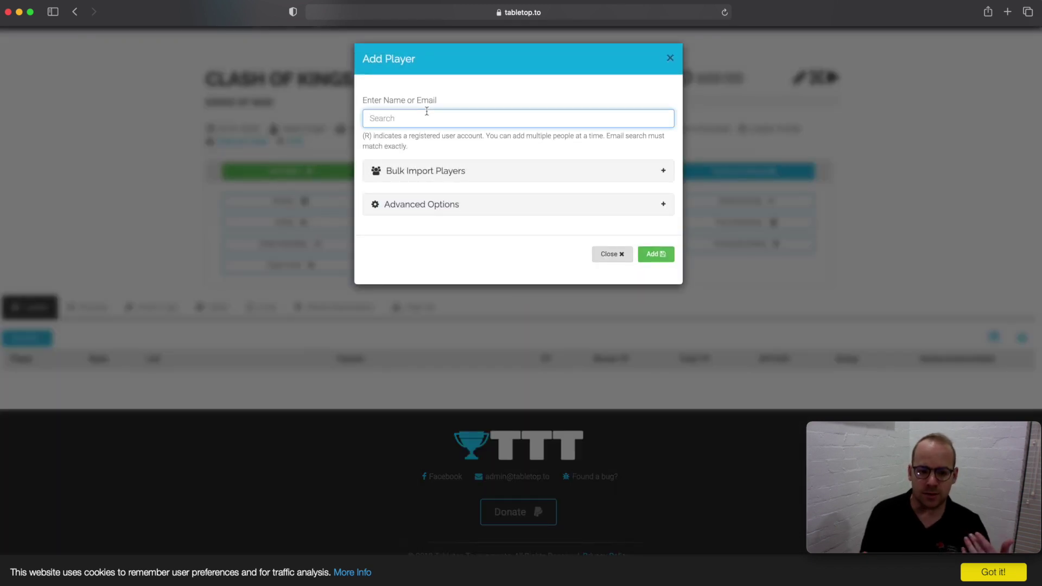
{"action": "left_click", "coordinate": [645, 177]}
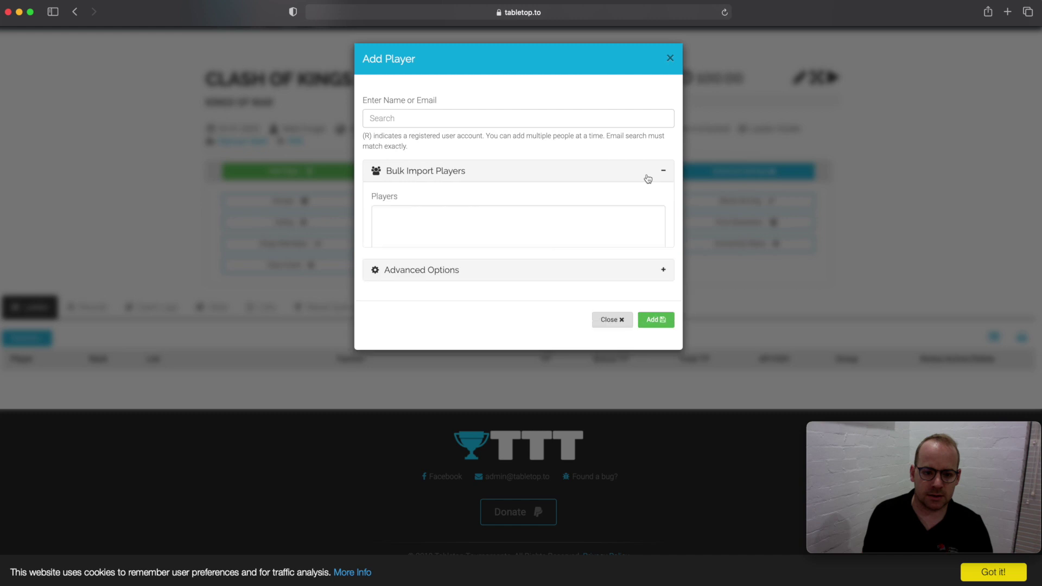
{"action": "left_click", "coordinate": [541, 221]}
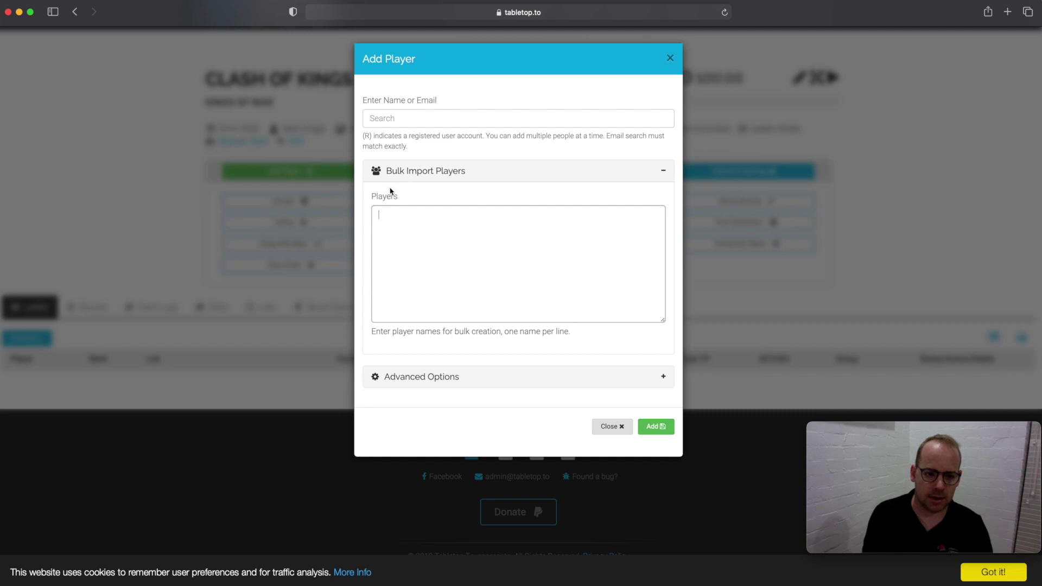
{"action": "left_click", "coordinate": [408, 115]}
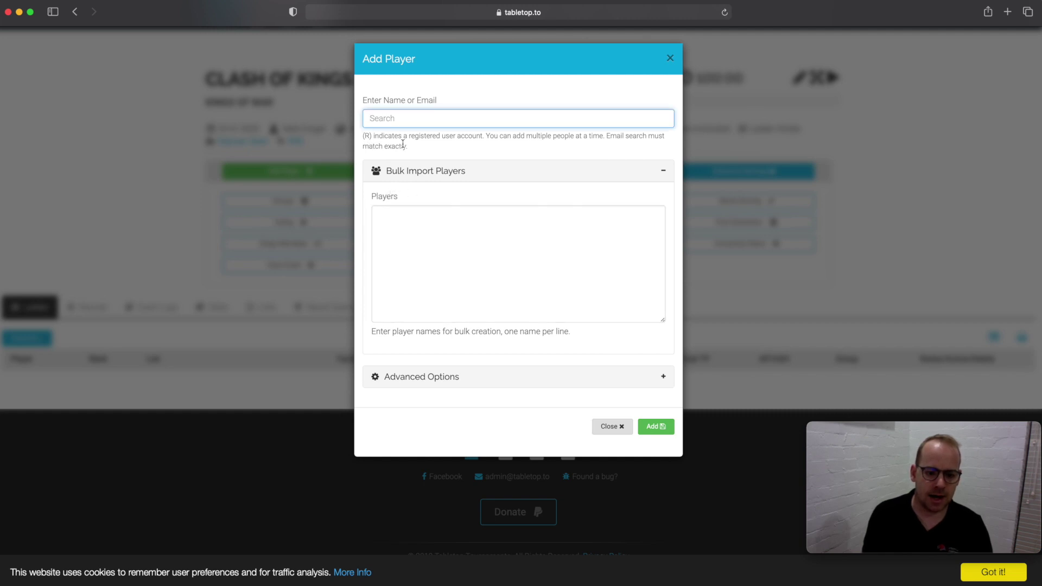
{"action": "left_click", "coordinate": [664, 377]}
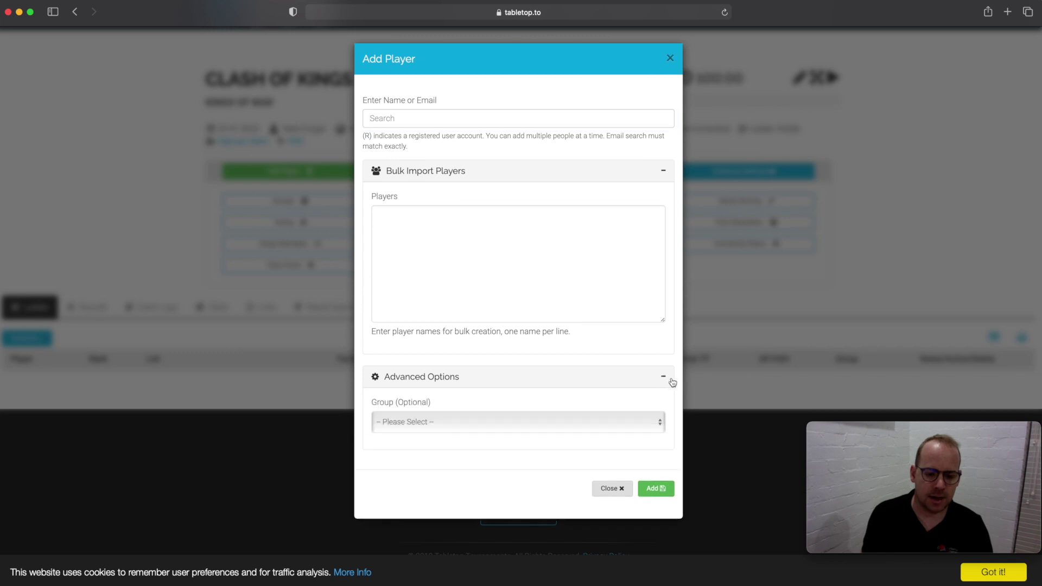
{"action": "left_click", "coordinate": [507, 120]}
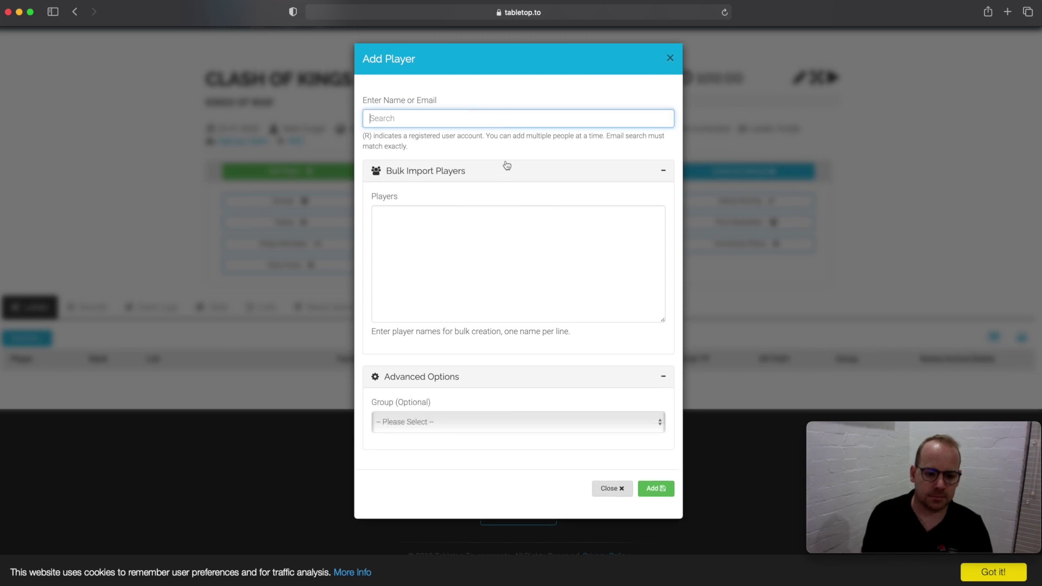
{"action": "left_click", "coordinate": [562, 425]}
{"action": "left_click", "coordinate": [561, 420]}
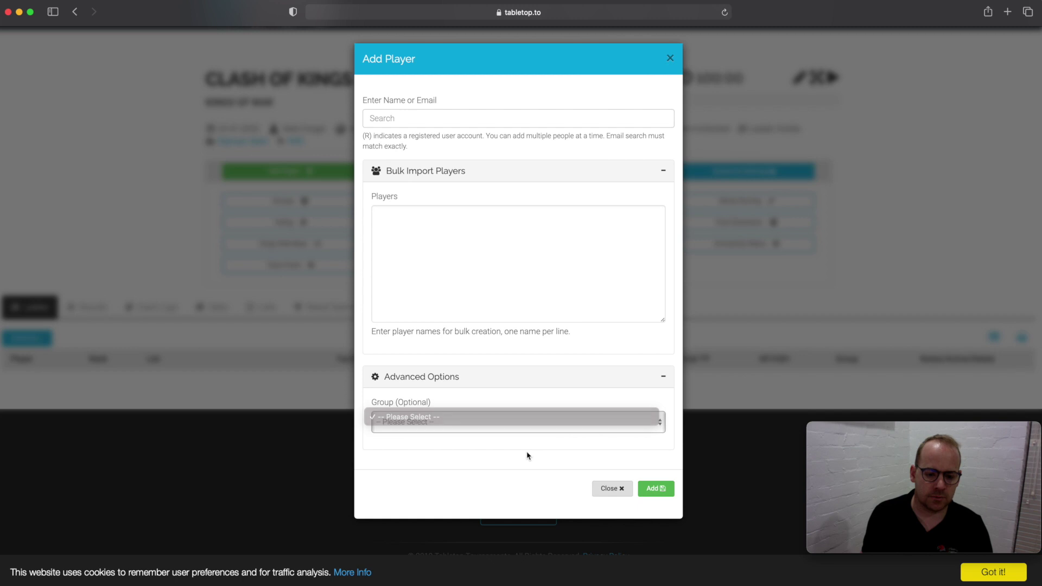
- Search by name, pick the registered (R) account and add it to the event
{"action": "left_click", "coordinate": [481, 110]}
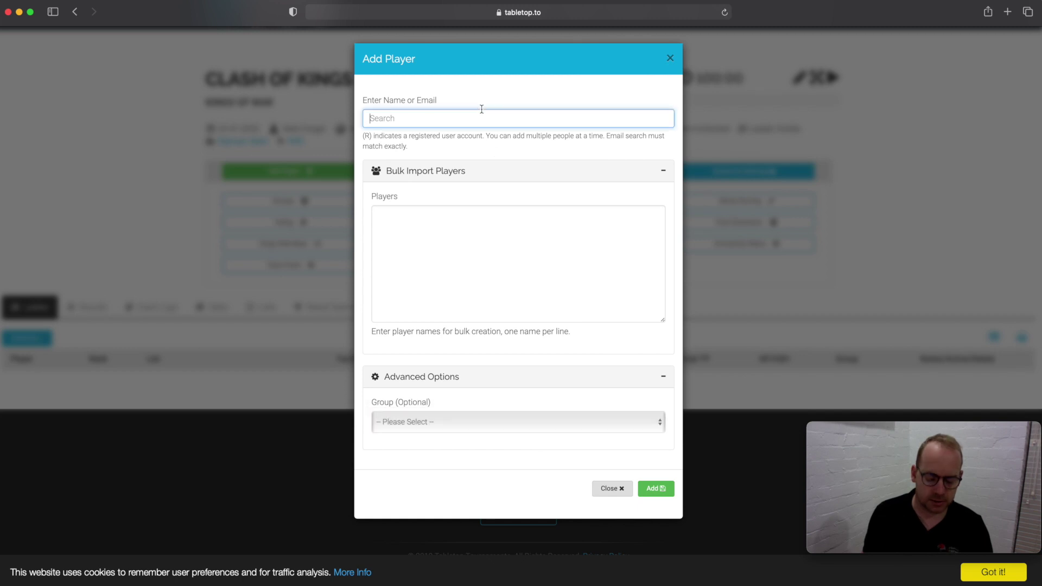
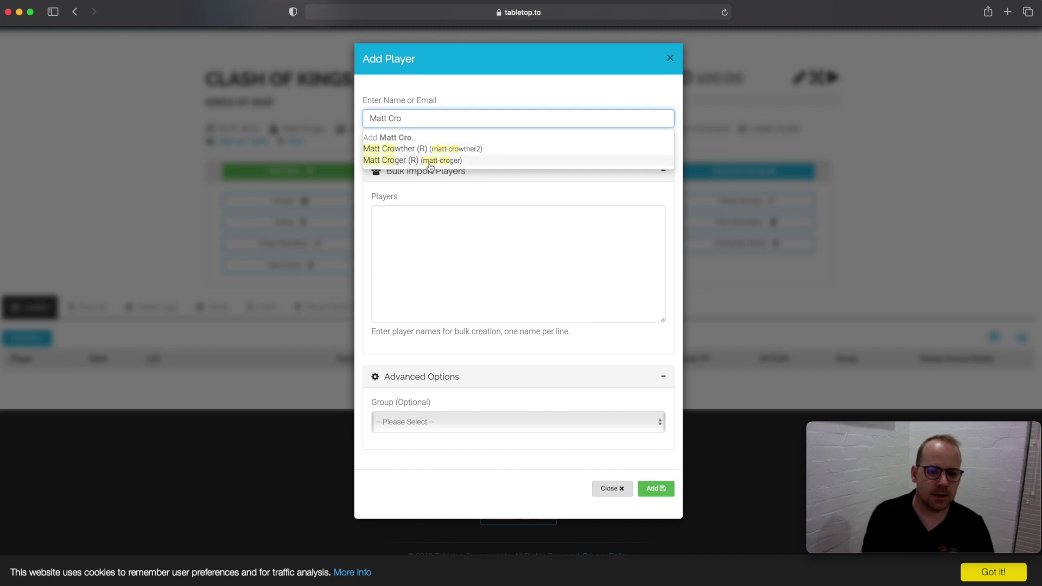
{"action": "left_click", "coordinate": [434, 161]}
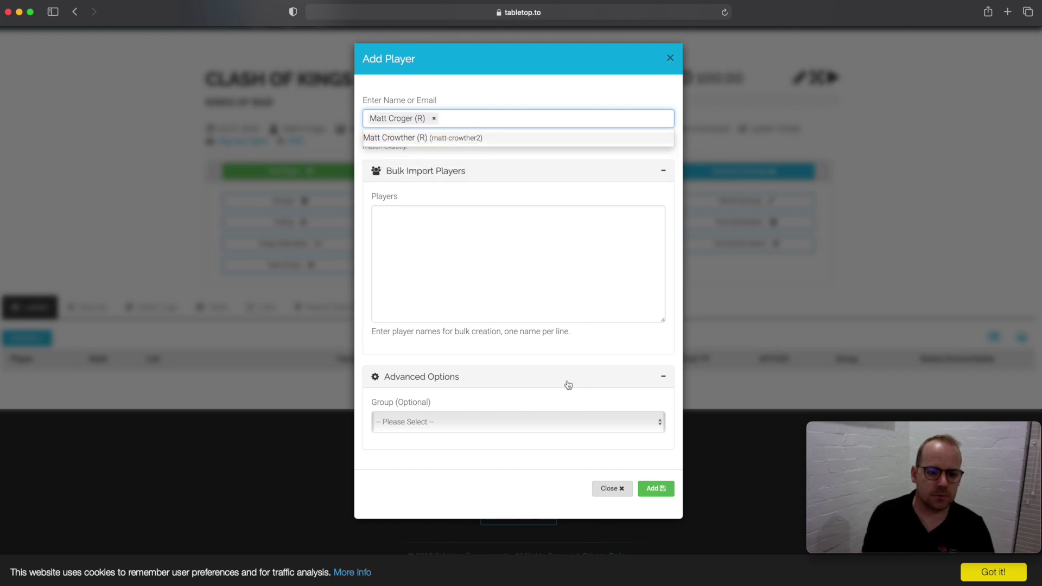
{"action": "left_click", "coordinate": [560, 292]}
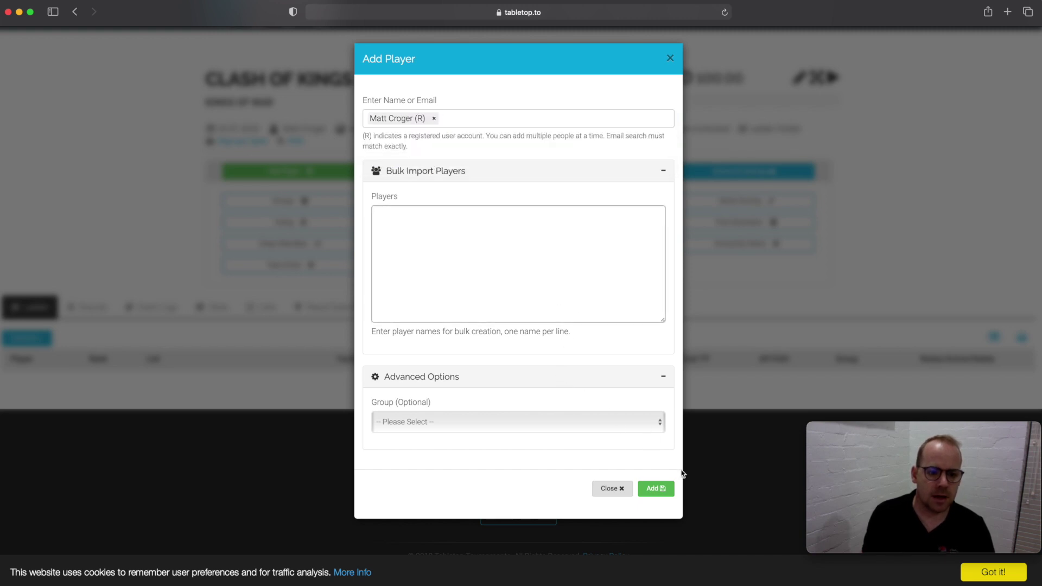
{"action": "left_click", "coordinate": [655, 493]}
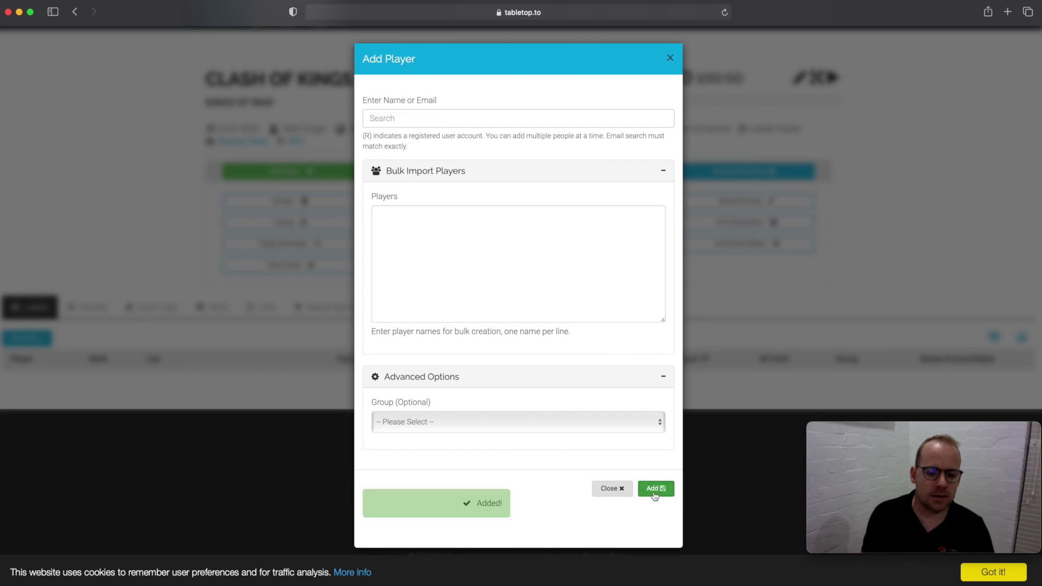
{"action": "left_click", "coordinate": [606, 491]}
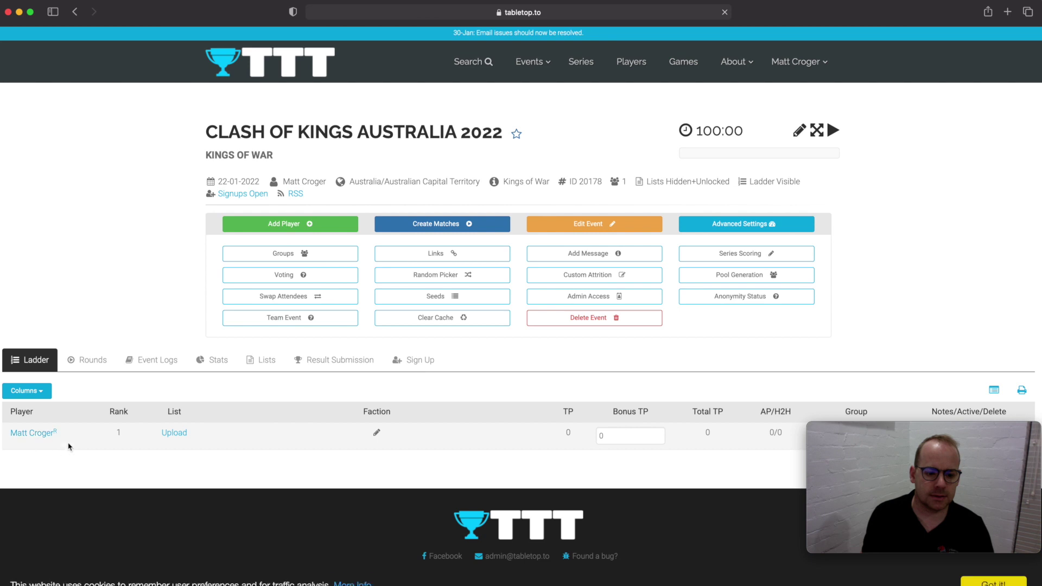
- Add a second registered player, then glance at voting poll management without changes
{"action": "scroll", "coordinate": [98, 423], "scroll_direction": "down", "scroll_amount": 2}
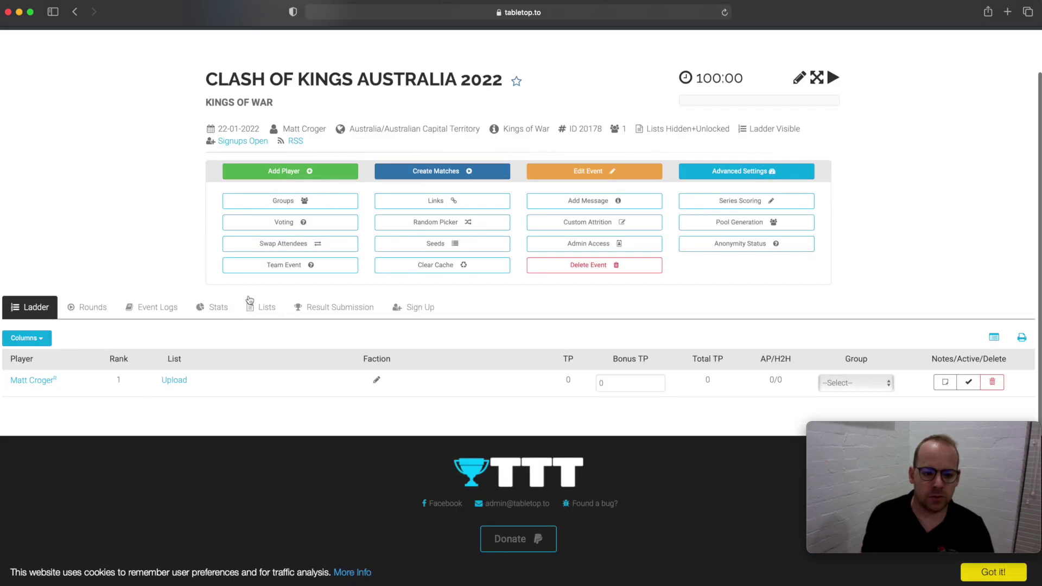
{"action": "left_click", "coordinate": [315, 171]}
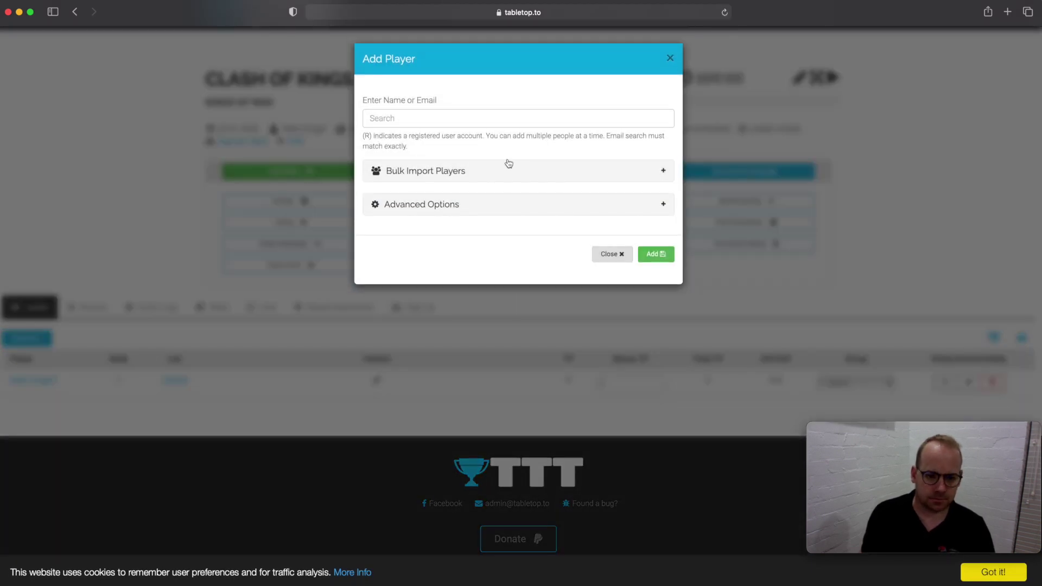
{"action": "left_click", "coordinate": [490, 117]}
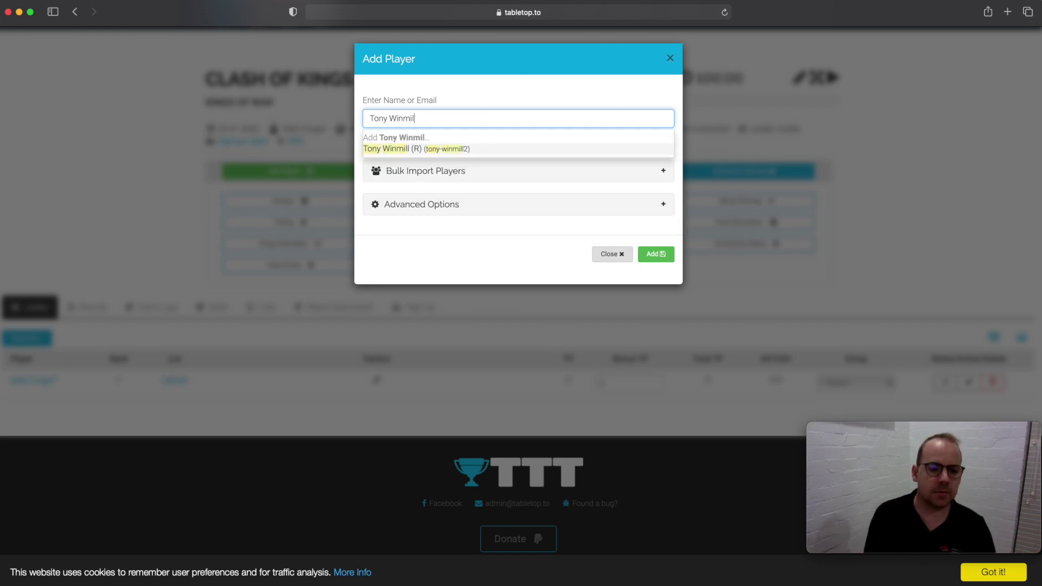
{"action": "left_click", "coordinate": [440, 149]}
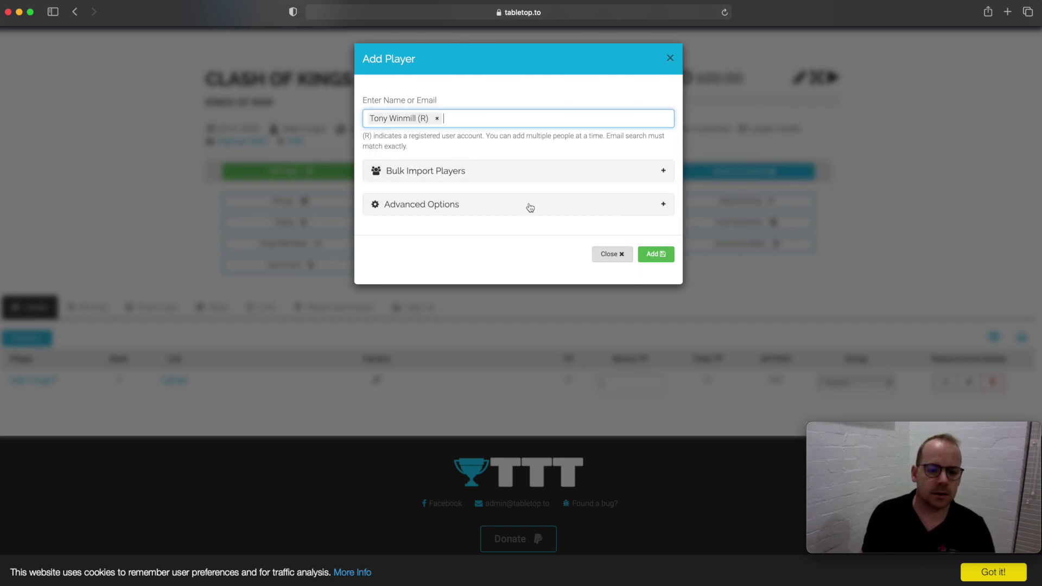
{"action": "left_click", "coordinate": [656, 254]}
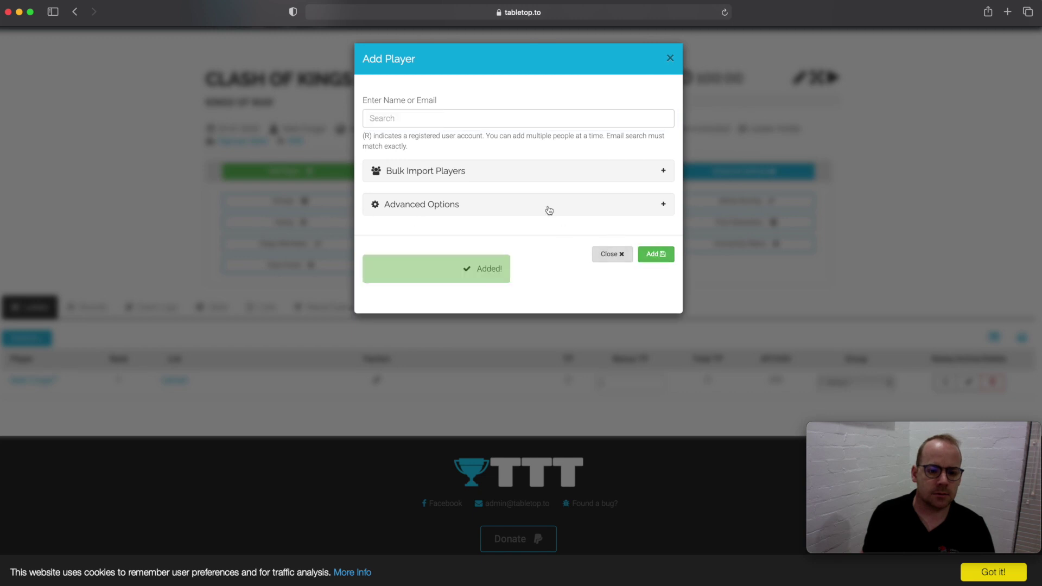
{"action": "left_click", "coordinate": [609, 255]}
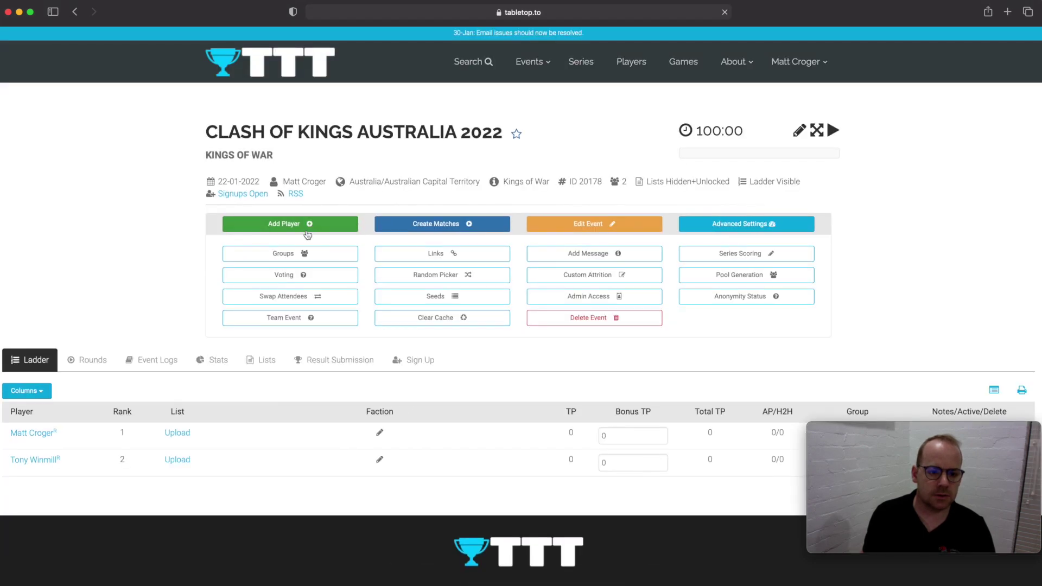
{"action": "left_click", "coordinate": [306, 227]}
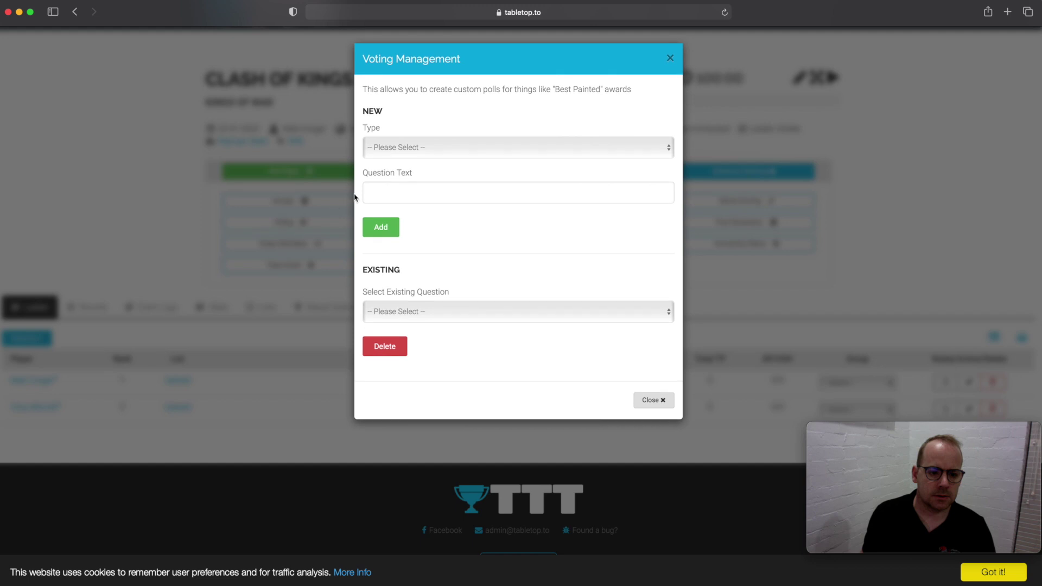
{"action": "left_click", "coordinate": [651, 400]}
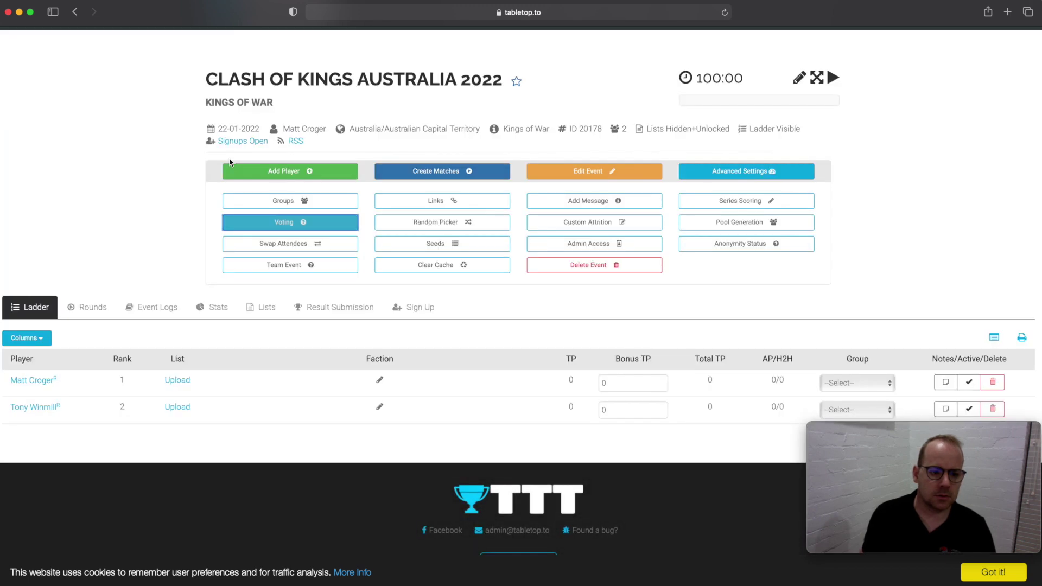
- Add the third and fourth registered players so the ladder lists four
{"action": "left_click", "coordinate": [299, 173]}
{"action": "left_click", "coordinate": [450, 120]}
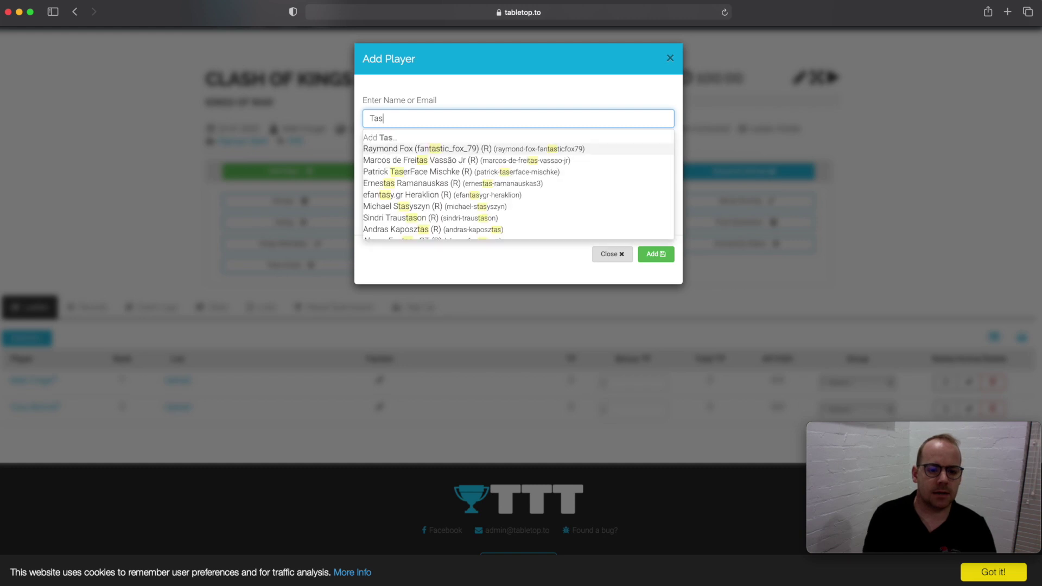
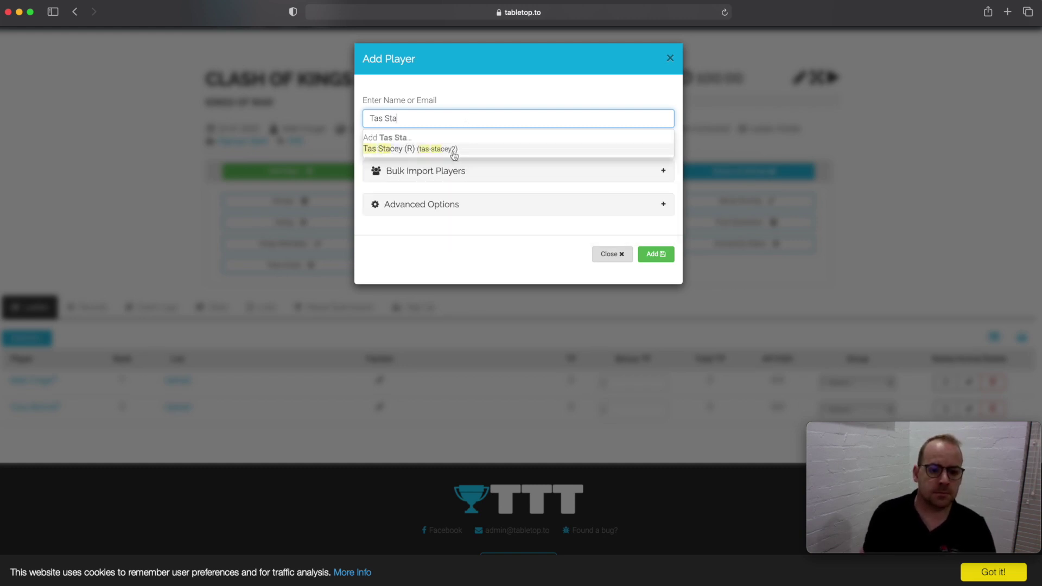
{"action": "left_click", "coordinate": [455, 149]}
{"action": "left_click", "coordinate": [655, 254]}
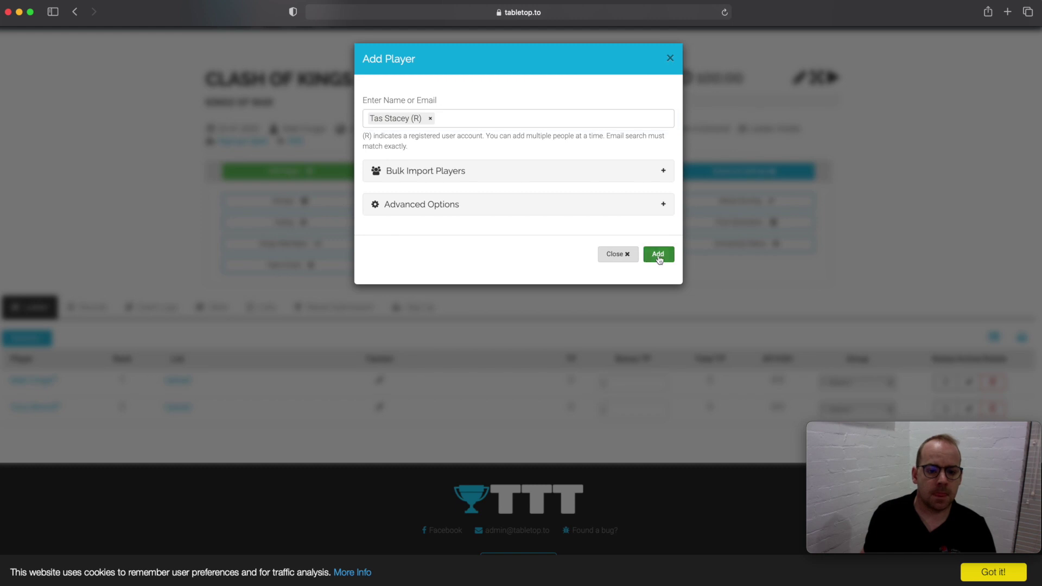
{"action": "left_click", "coordinate": [424, 118]}
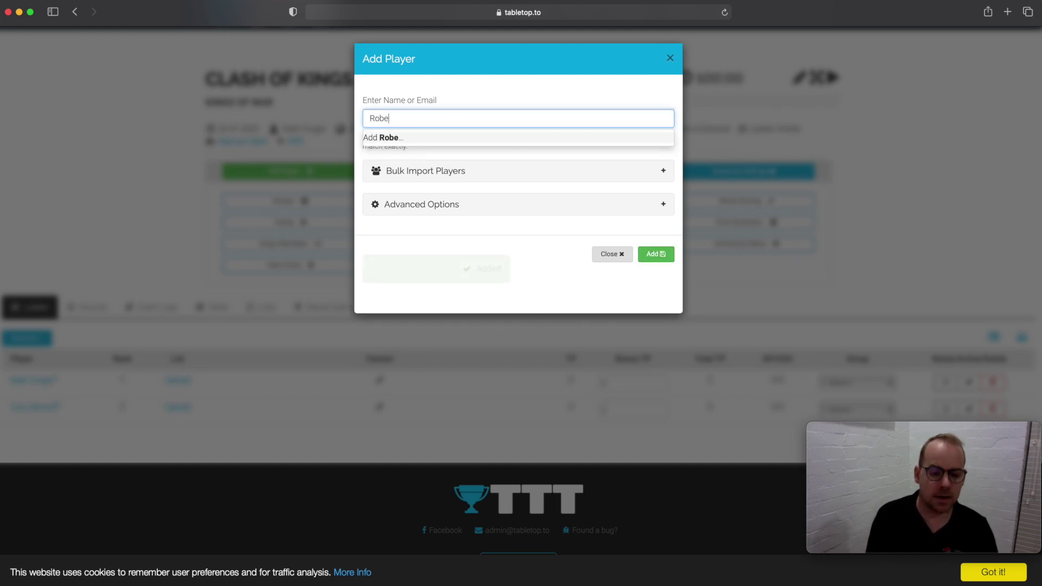
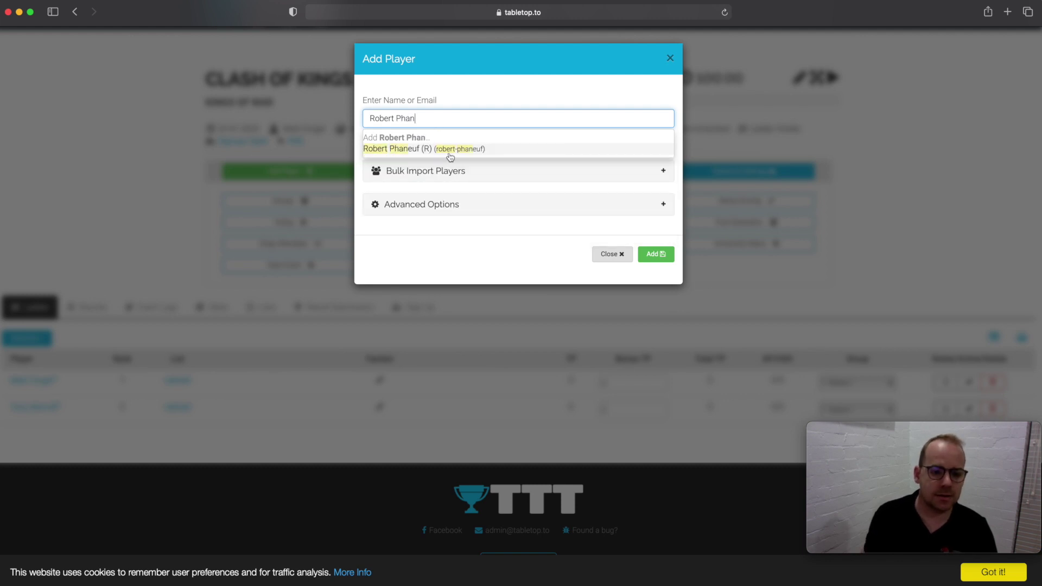
{"action": "left_click", "coordinate": [449, 154]}
{"action": "left_click", "coordinate": [658, 254]}
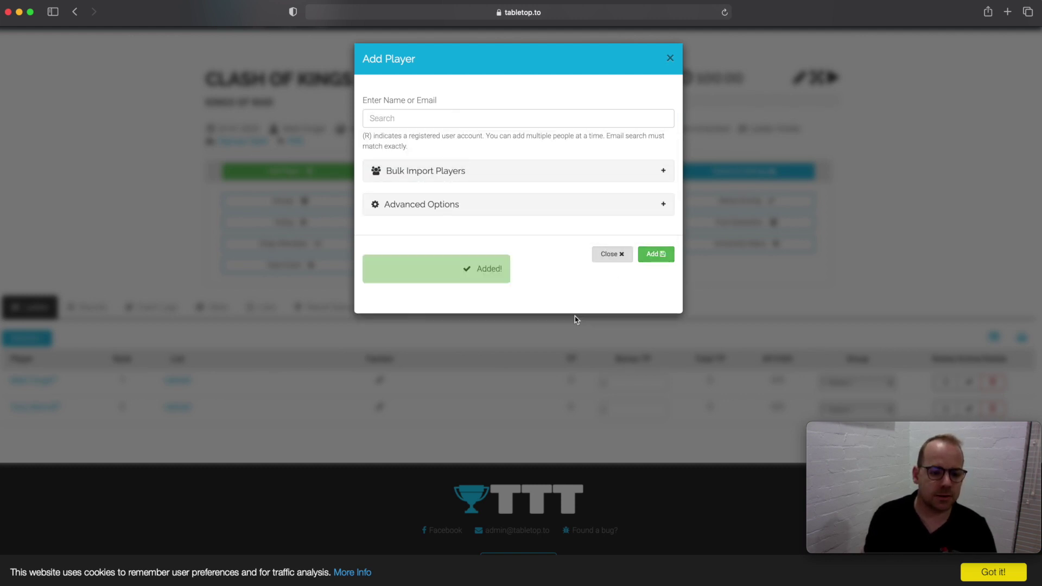
{"action": "left_click", "coordinate": [610, 255]}
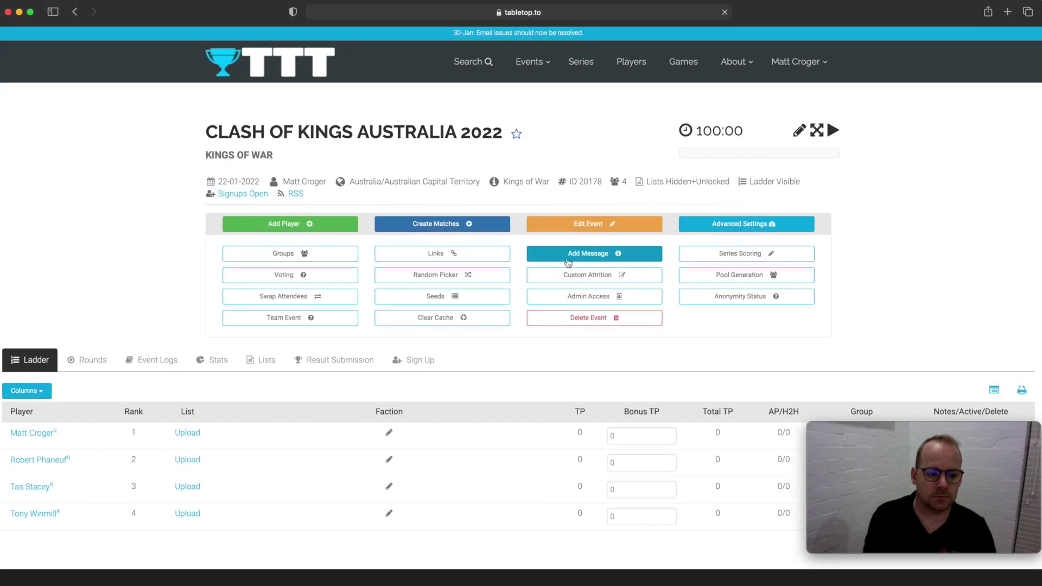
{"action": "scroll", "coordinate": [606, 266], "scroll_direction": "down", "scroll_amount": 3}
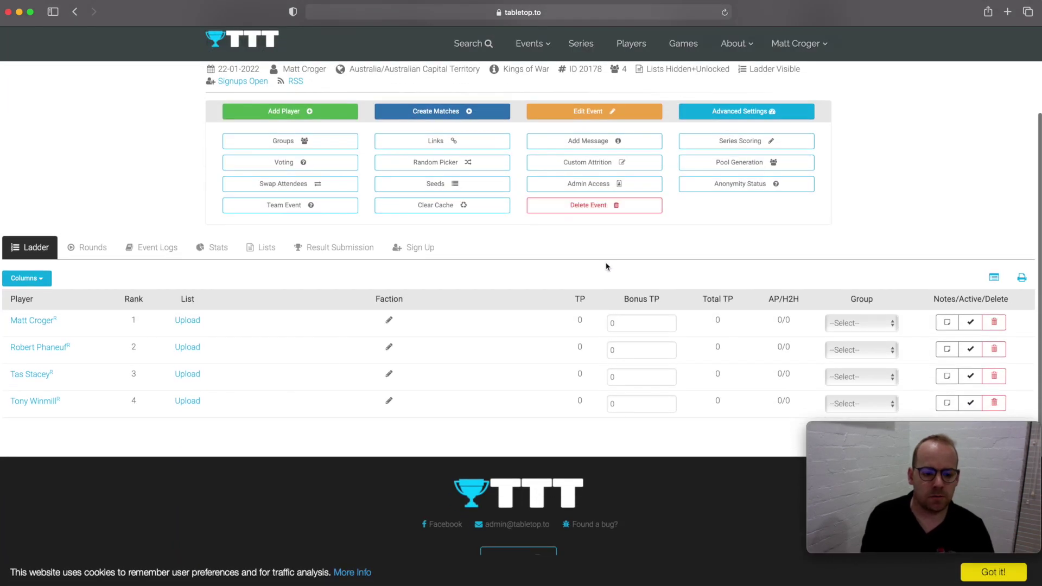
{"action": "scroll", "coordinate": [605, 266], "scroll_direction": "up", "scroll_amount": 2}
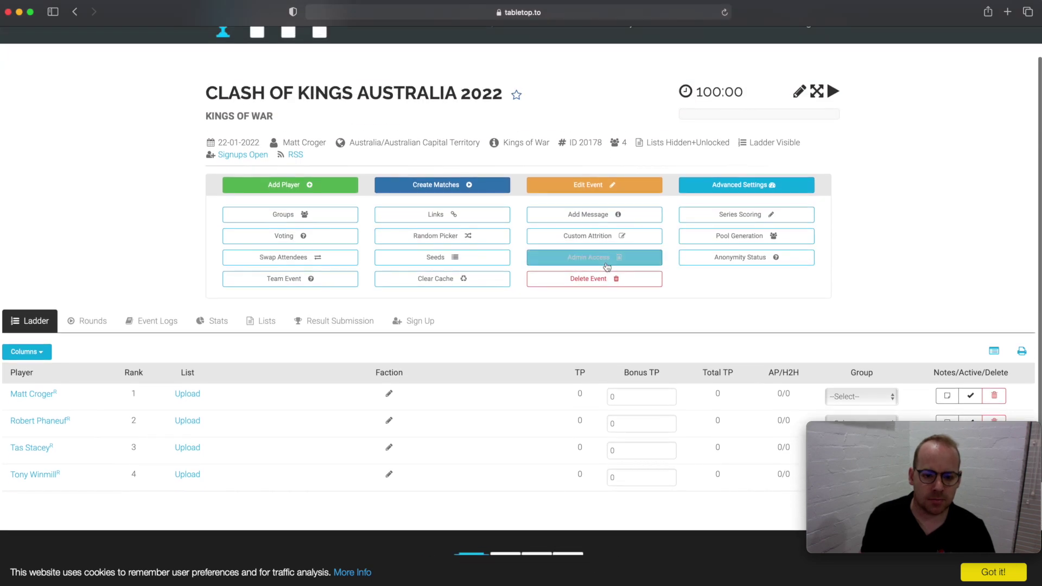
{"action": "scroll", "coordinate": [606, 266], "scroll_direction": "up", "scroll_amount": 1}
{"action": "left_click", "coordinate": [763, 224]}
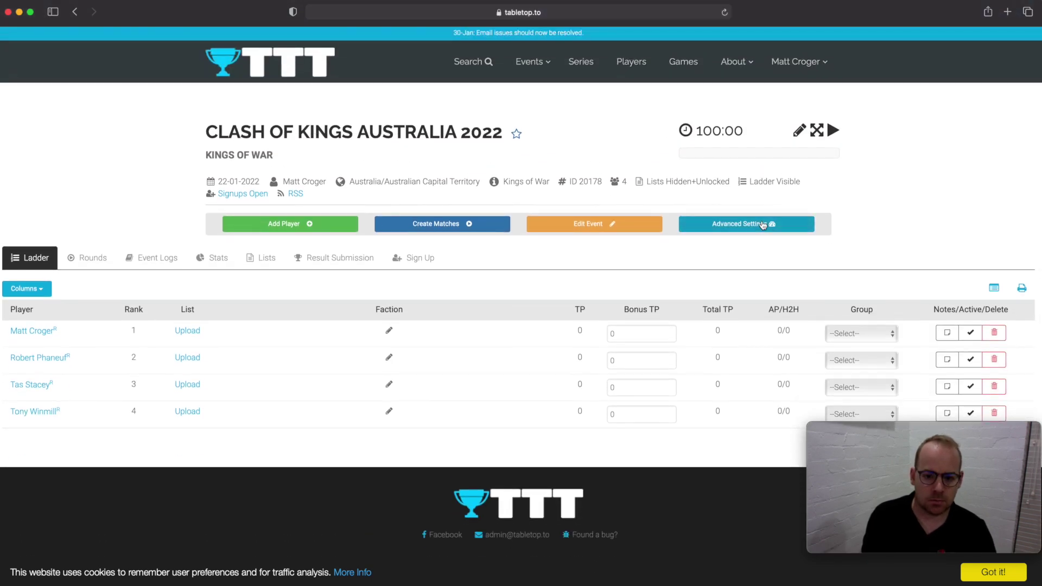
{"action": "left_click", "coordinate": [763, 224]}
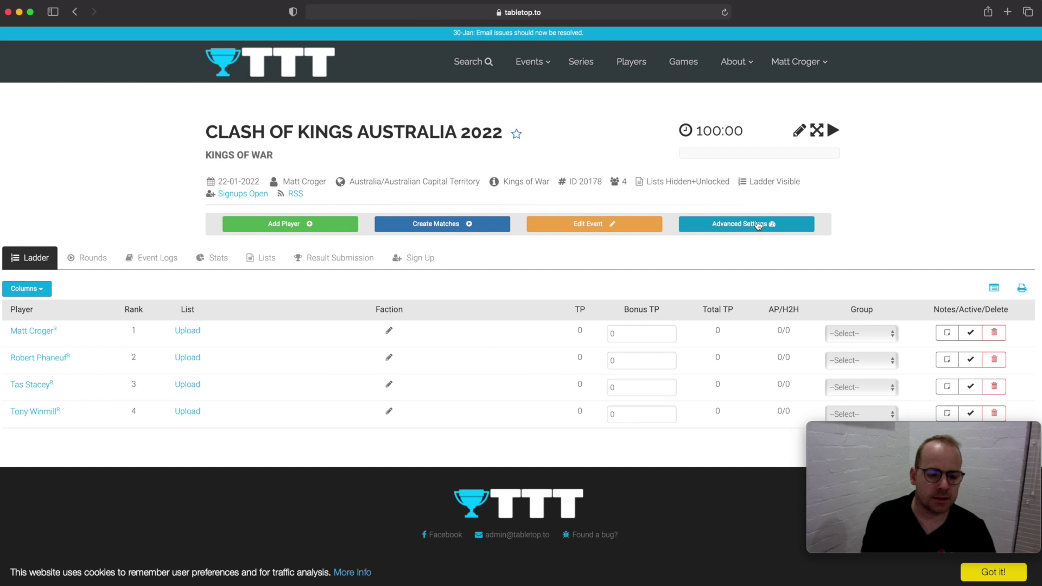
{"action": "left_click", "coordinate": [758, 225]}
{"action": "left_click", "coordinate": [758, 225]}
{"action": "left_click", "coordinate": [758, 225]}
{"action": "left_click", "coordinate": [759, 225]}
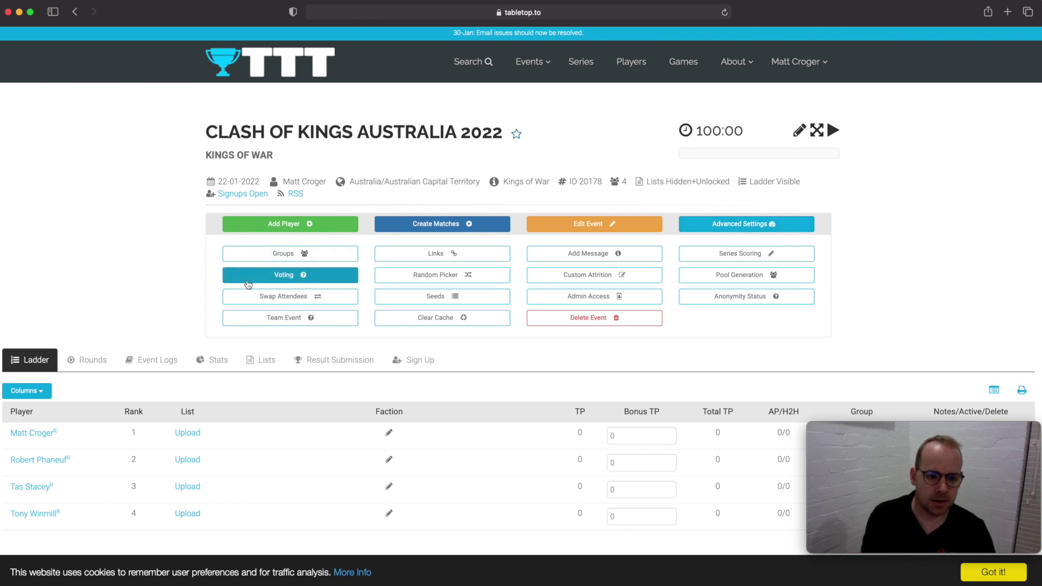
{"action": "left_click", "coordinate": [285, 255]}
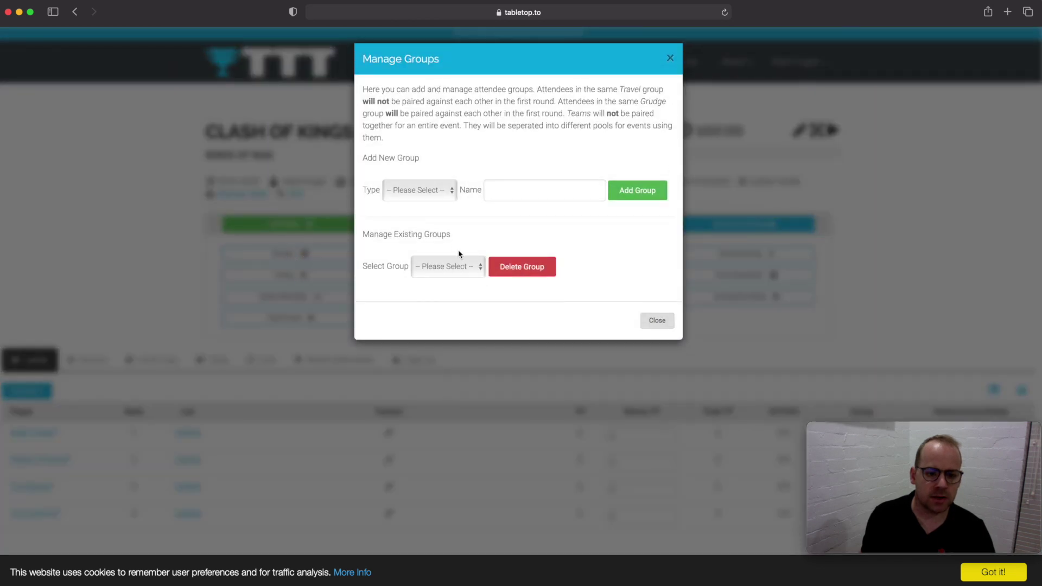
- Add a Grudge-type group with a name for the round-one pairing
{"action": "left_click", "coordinate": [443, 191]}
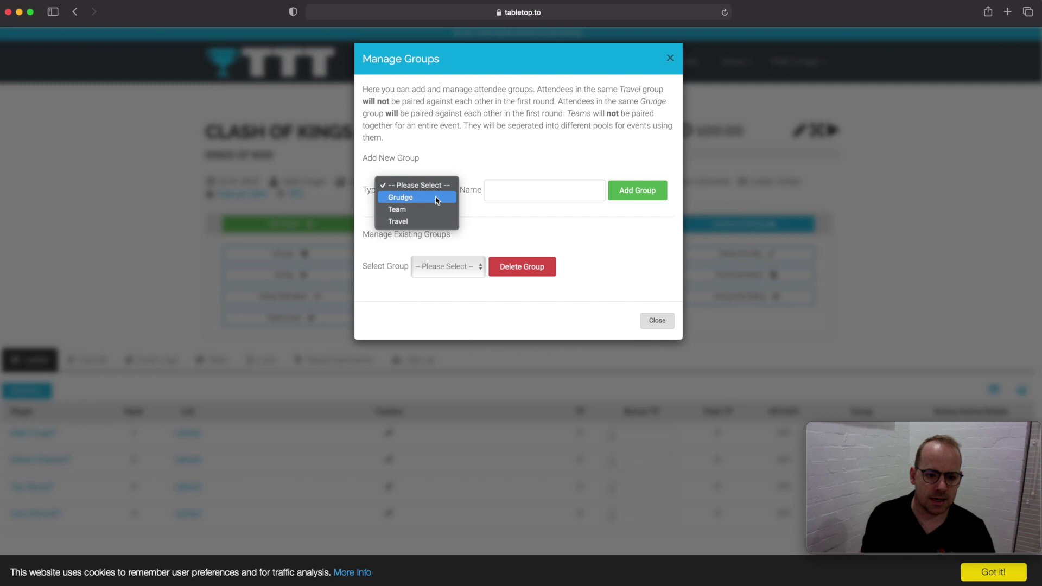
{"action": "left_click", "coordinate": [436, 200]}
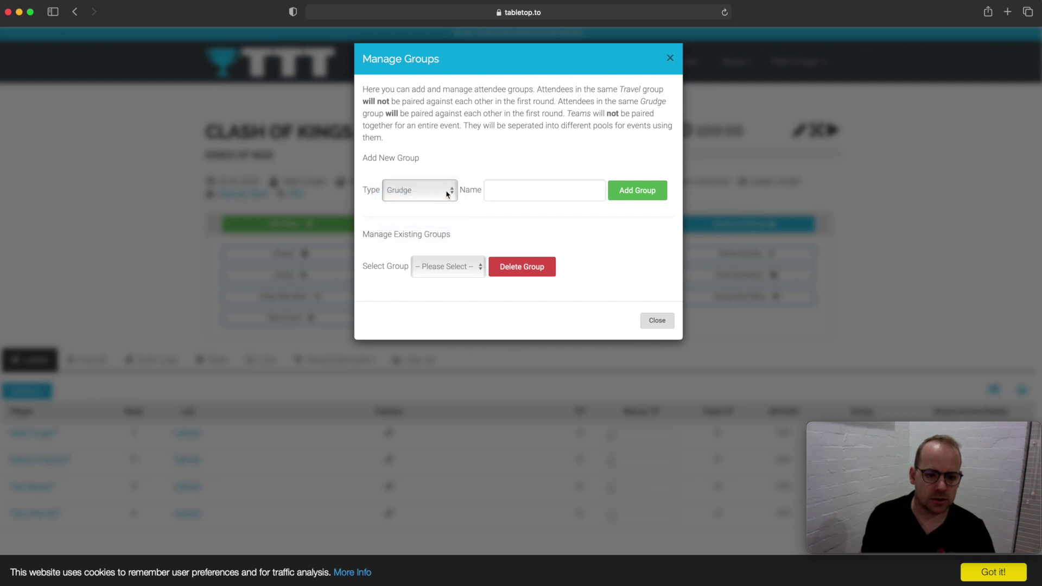
{"action": "left_click", "coordinate": [513, 194]}
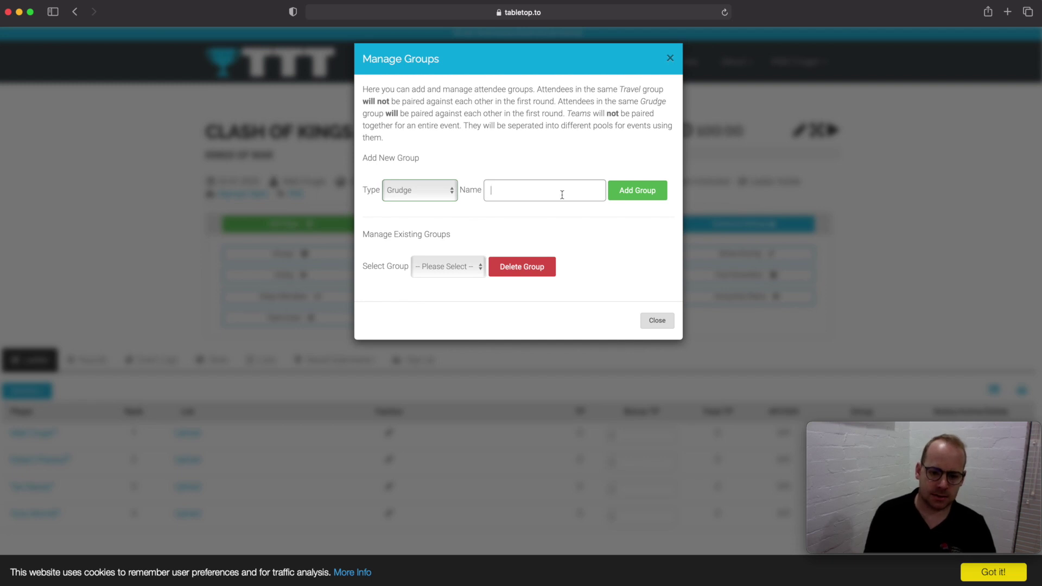
{"action": "type", "text": "Matt"}
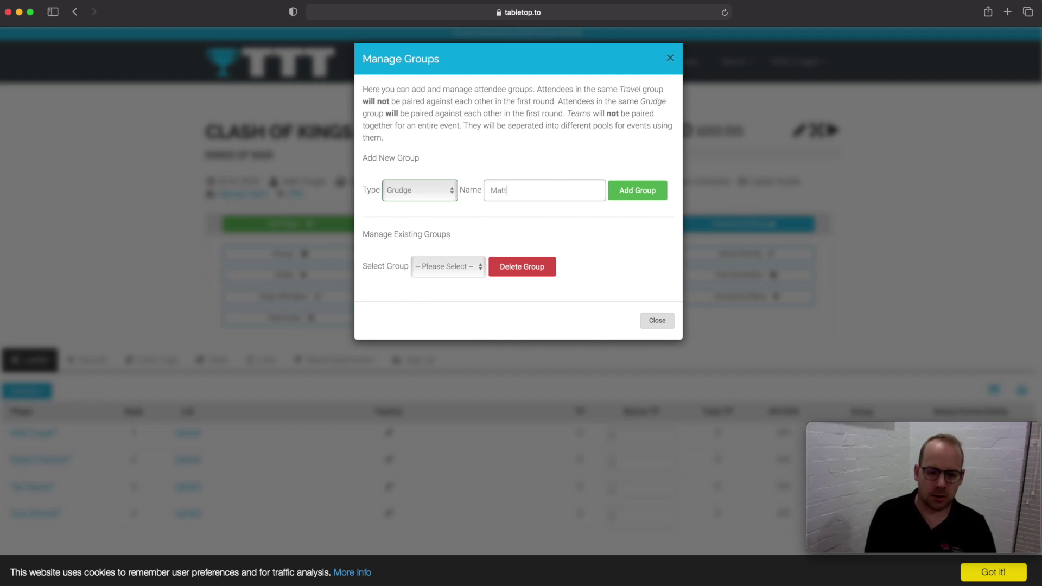
{"action": "type", "text": "vTa"}
{"action": "type", "text": "s"}
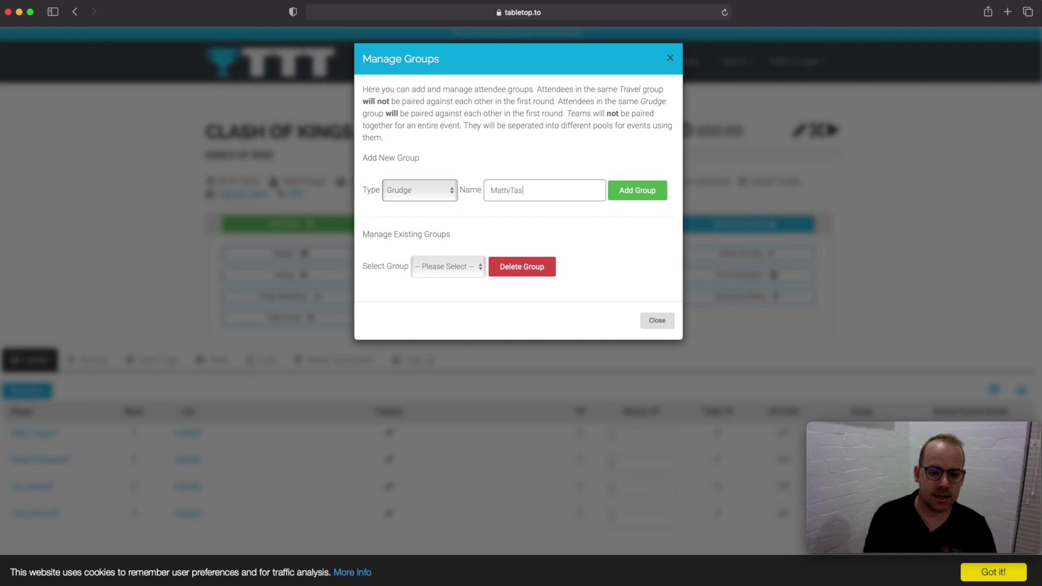
{"action": "left_click", "coordinate": [642, 195]}
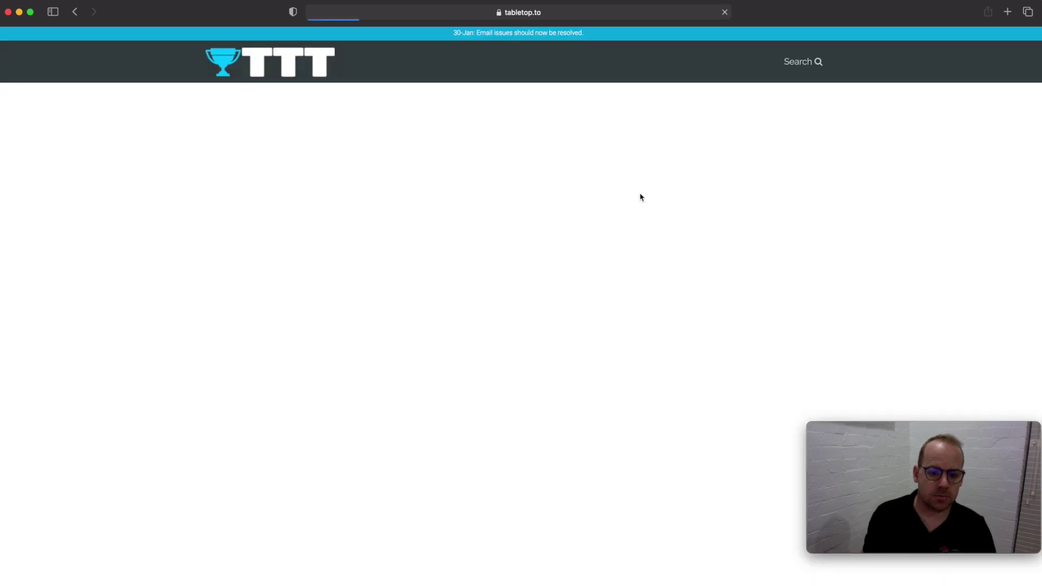
- Assign the Grudge group to the ladder's rank 1 and rank 3 players
{"action": "scroll", "coordinate": [550, 238], "scroll_direction": "down", "scroll_amount": 3}
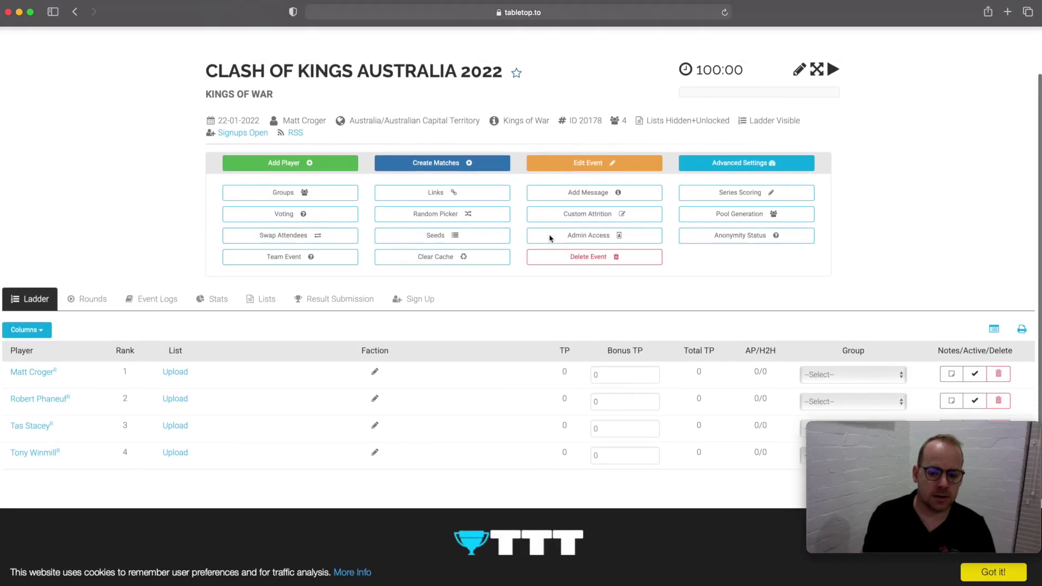
{"action": "scroll", "coordinate": [549, 238], "scroll_direction": "down", "scroll_amount": 1}
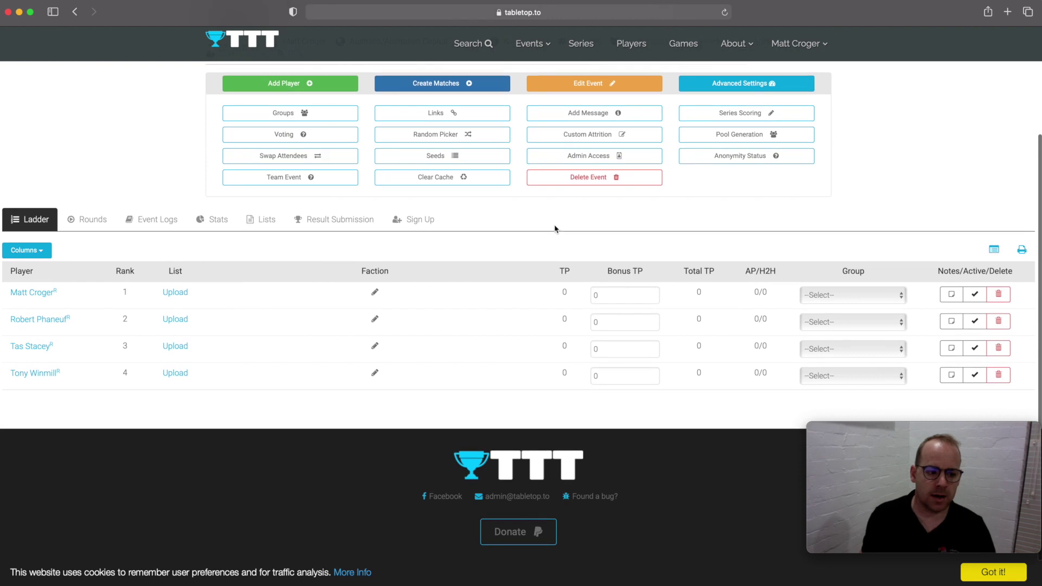
{"action": "scroll", "coordinate": [557, 227], "scroll_direction": "up", "scroll_amount": 1}
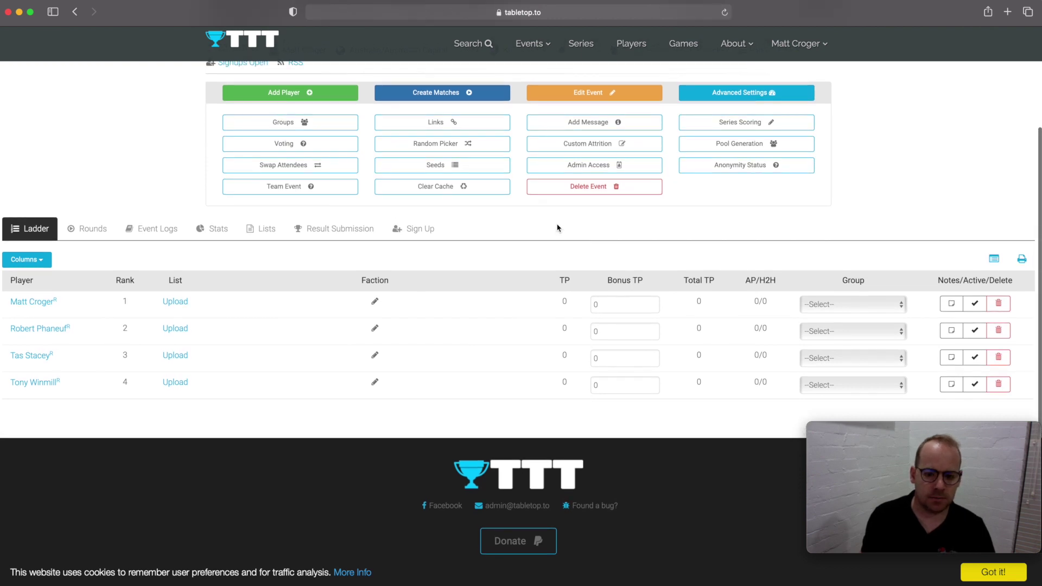
{"action": "left_click", "coordinate": [850, 305]}
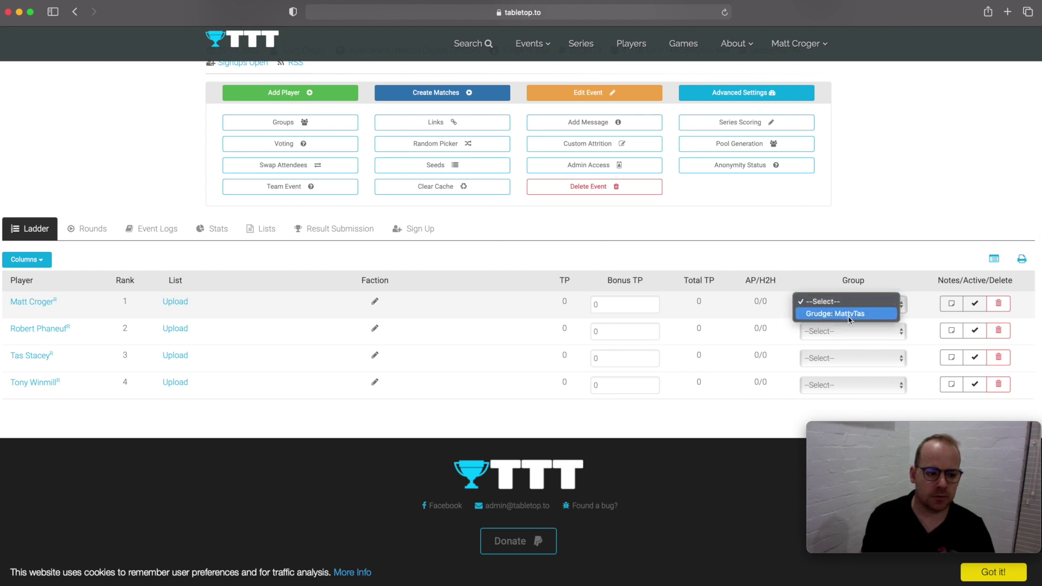
{"action": "left_click", "coordinate": [849, 315]}
{"action": "left_click", "coordinate": [854, 371]}
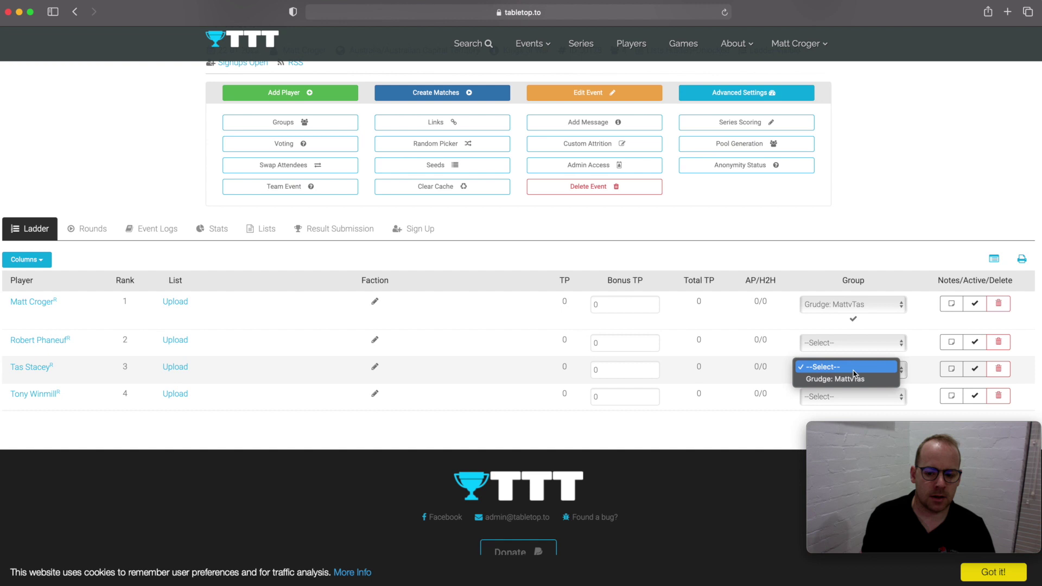
{"action": "left_click", "coordinate": [845, 379]}
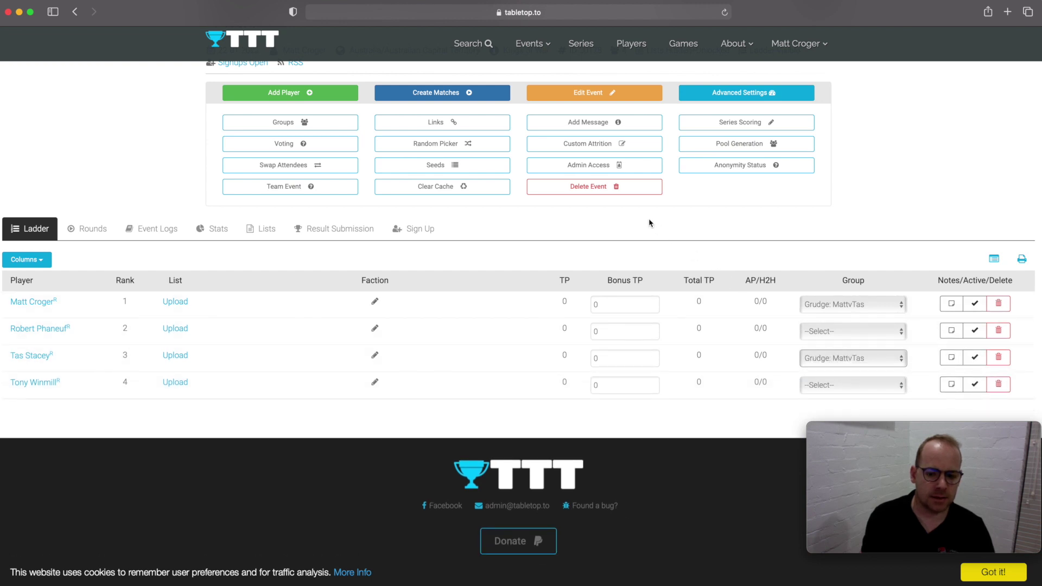
{"action": "scroll", "coordinate": [650, 223], "scroll_direction": "up", "scroll_amount": 1}
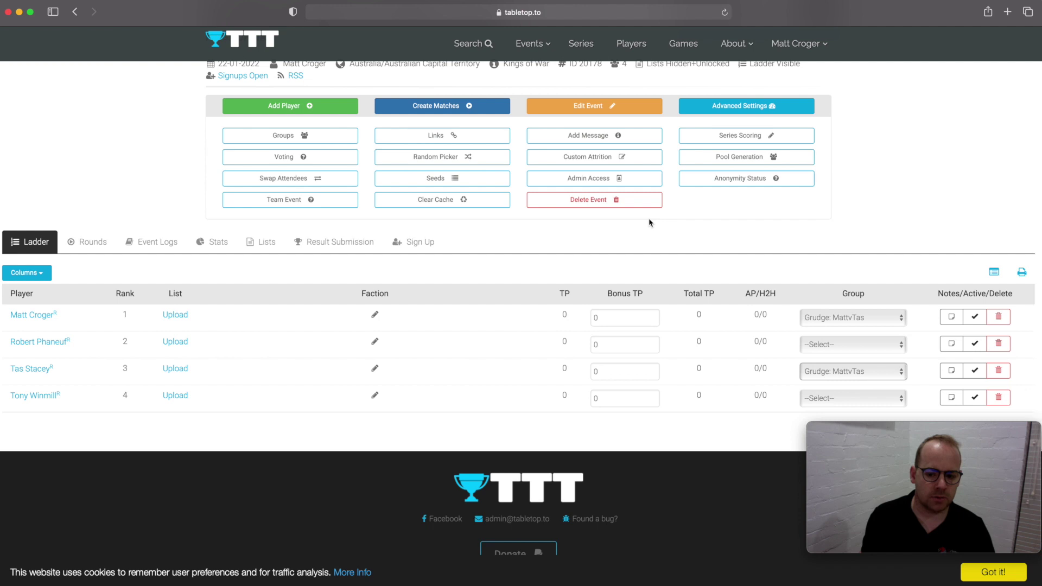
- In Manage Groups, choose Travel as the type and enter the name Victoria
{"action": "left_click", "coordinate": [344, 141]}
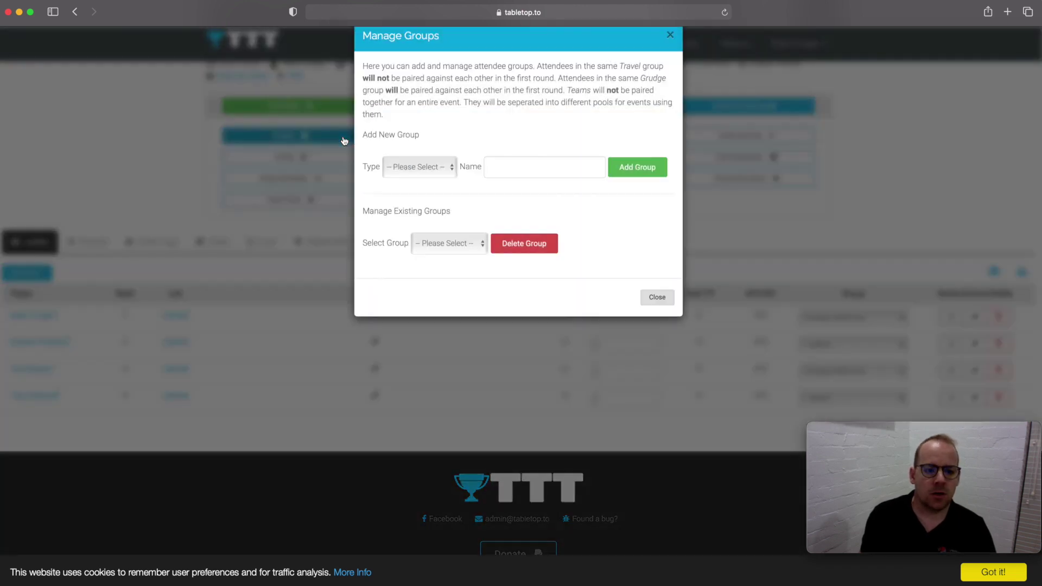
{"action": "left_click", "coordinate": [448, 194]}
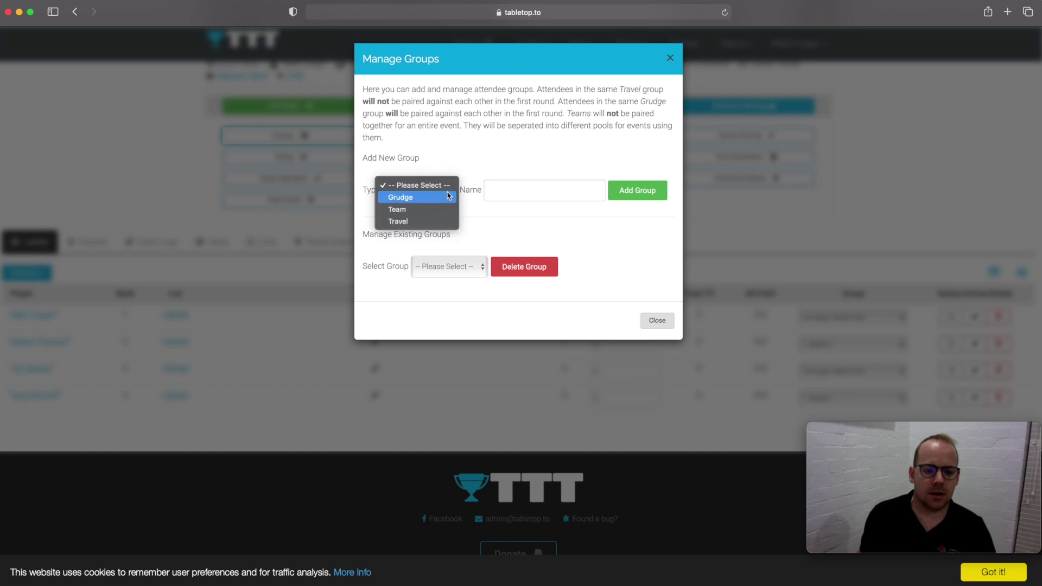
{"action": "left_click", "coordinate": [440, 221]}
{"action": "left_click", "coordinate": [534, 193]}
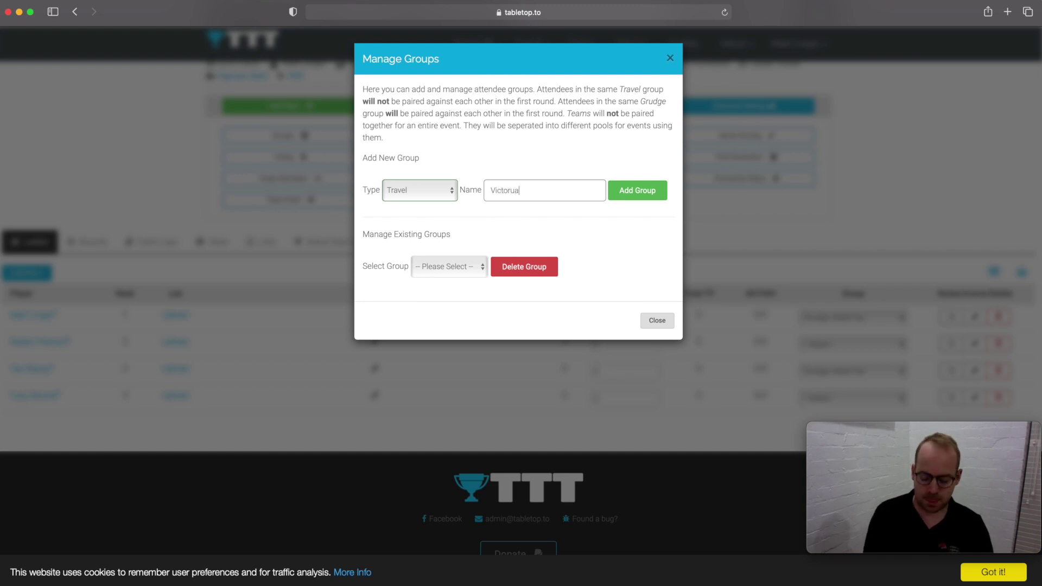
- Add the Victoria travel group and assign the rank 2 player to Travel: Victoria
{"action": "left_click", "coordinate": [638, 198]}
{"action": "left_click", "coordinate": [740, 224]}
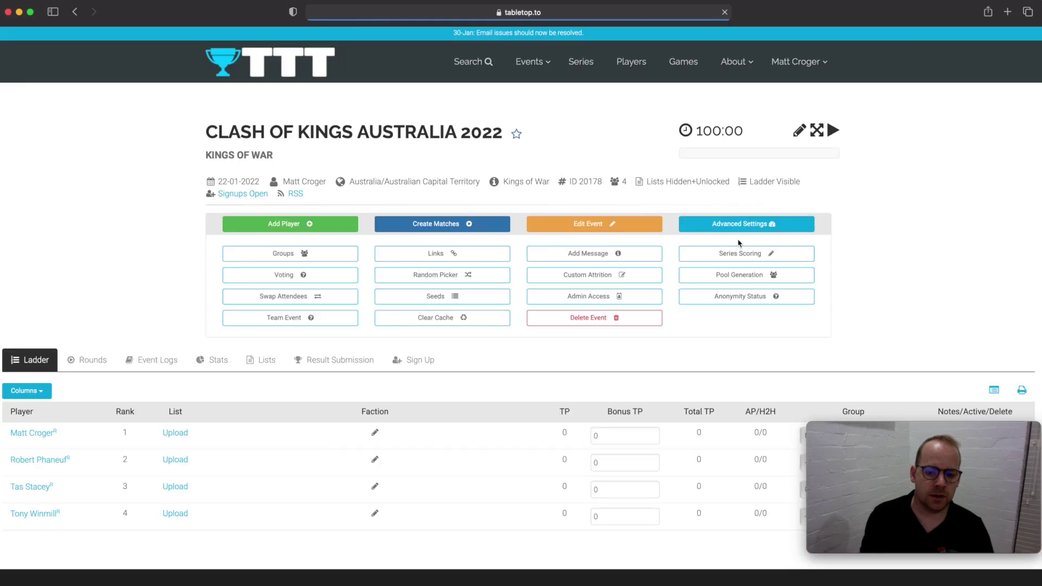
{"action": "scroll", "coordinate": [759, 255], "scroll_direction": "down", "scroll_amount": 5}
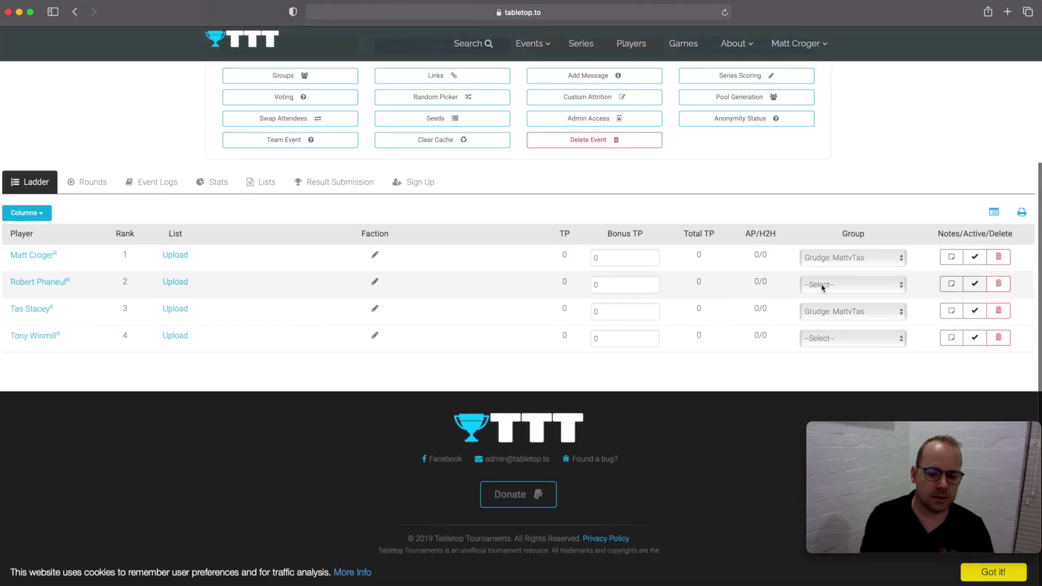
{"action": "left_click", "coordinate": [824, 284]}
{"action": "left_click", "coordinate": [835, 307]}
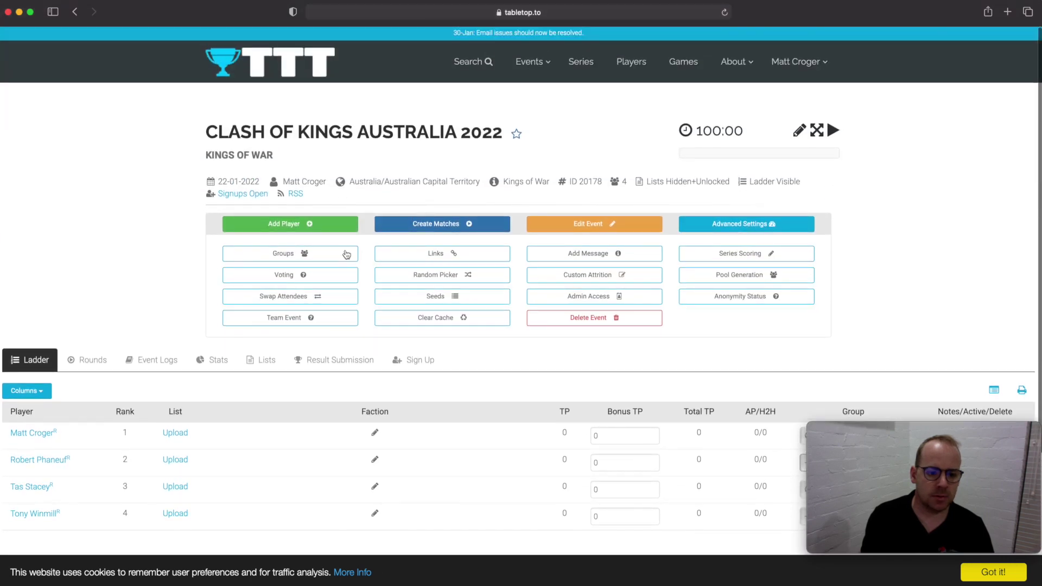
{"action": "left_click", "coordinate": [323, 258]}
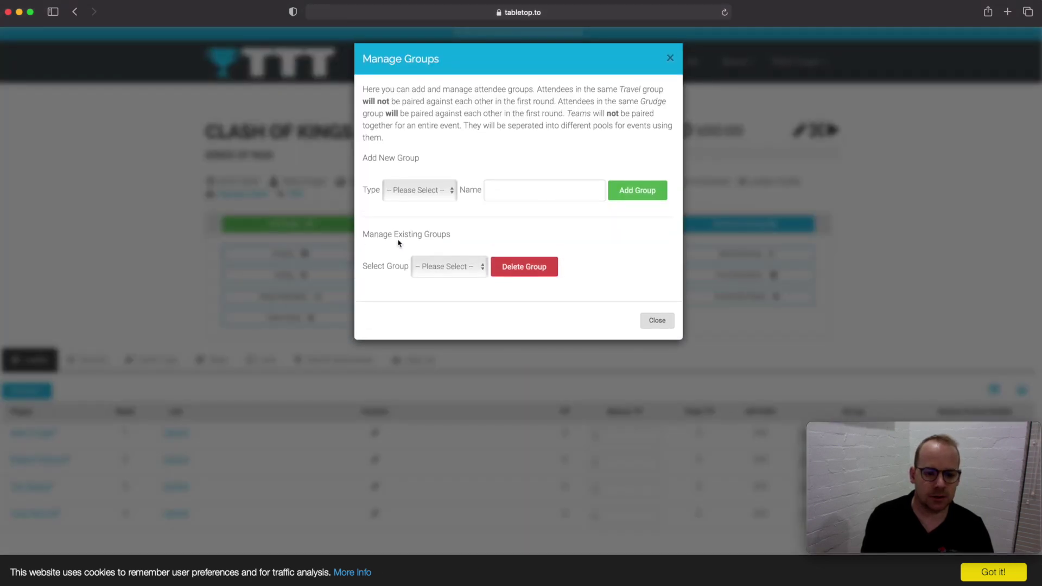
{"action": "left_click", "coordinate": [442, 190]}
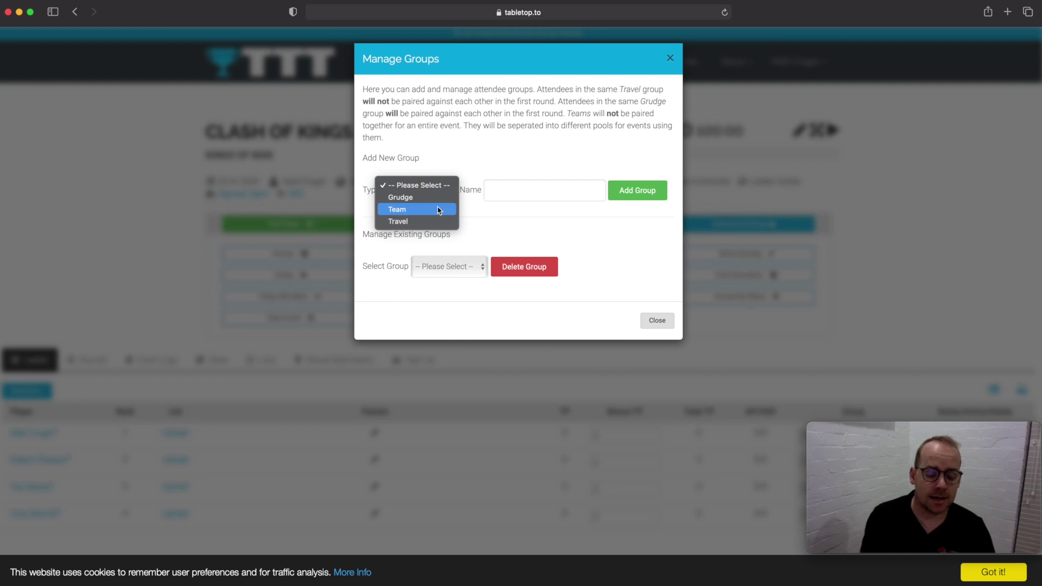
{"action": "left_click", "coordinate": [549, 148]}
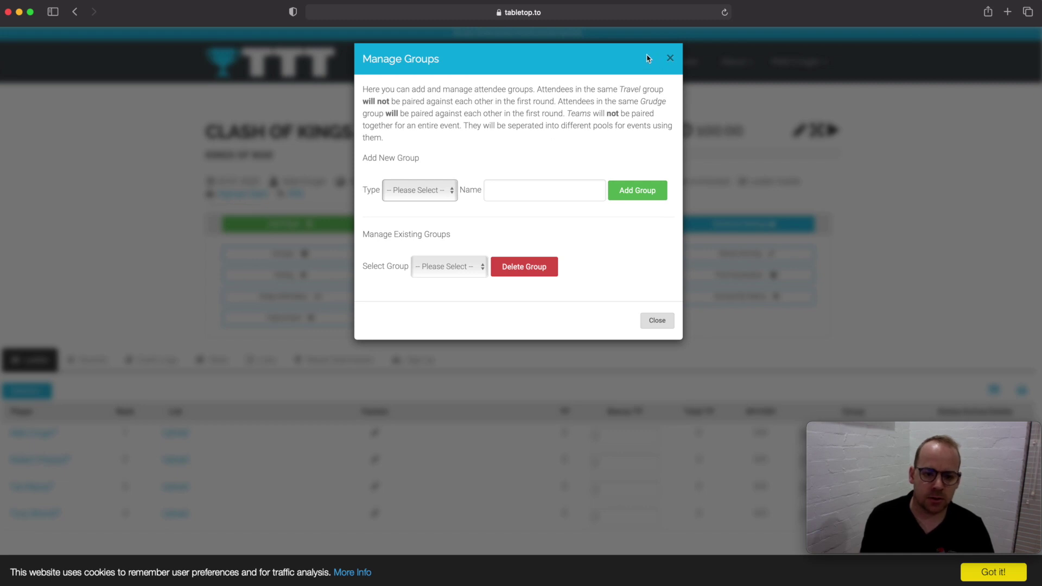
{"action": "left_click", "coordinate": [670, 60]}
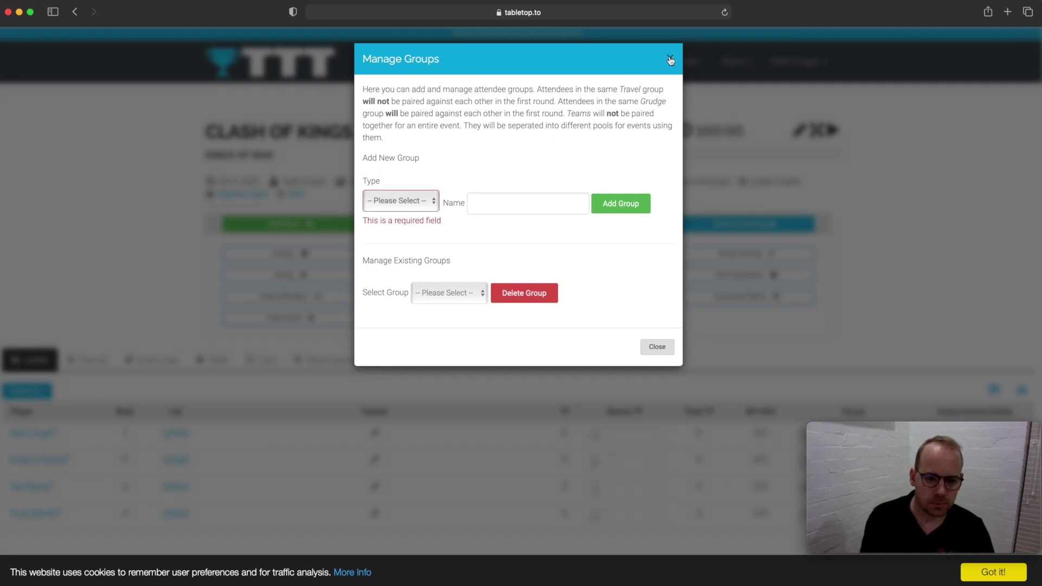
{"action": "left_click", "coordinate": [671, 60]}
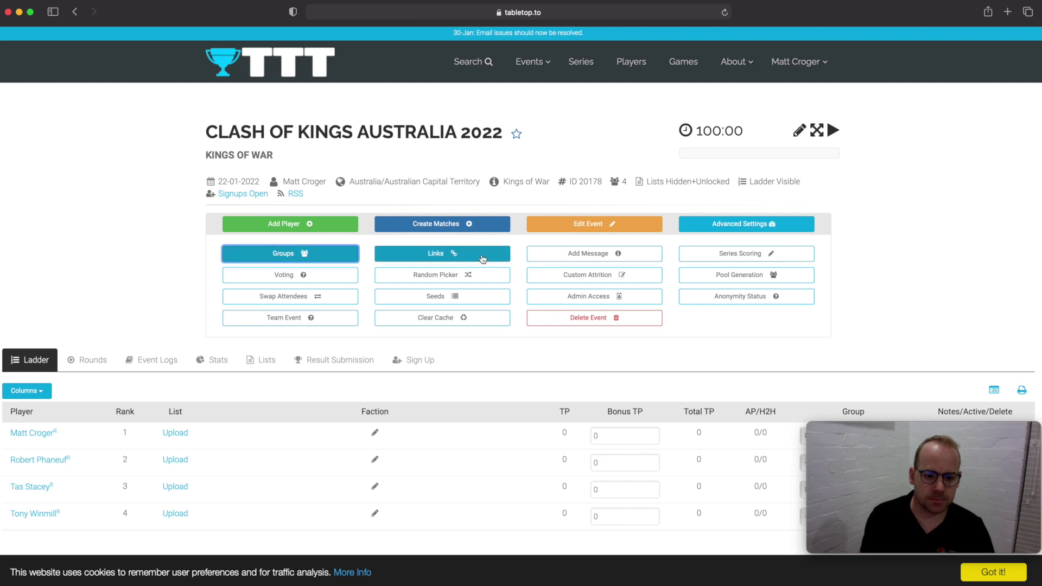
- Add the copied kowaustralia.com Clash of Kings URL as an event link labelled 'Tournament Pack'
{"action": "left_click", "coordinate": [481, 258]}
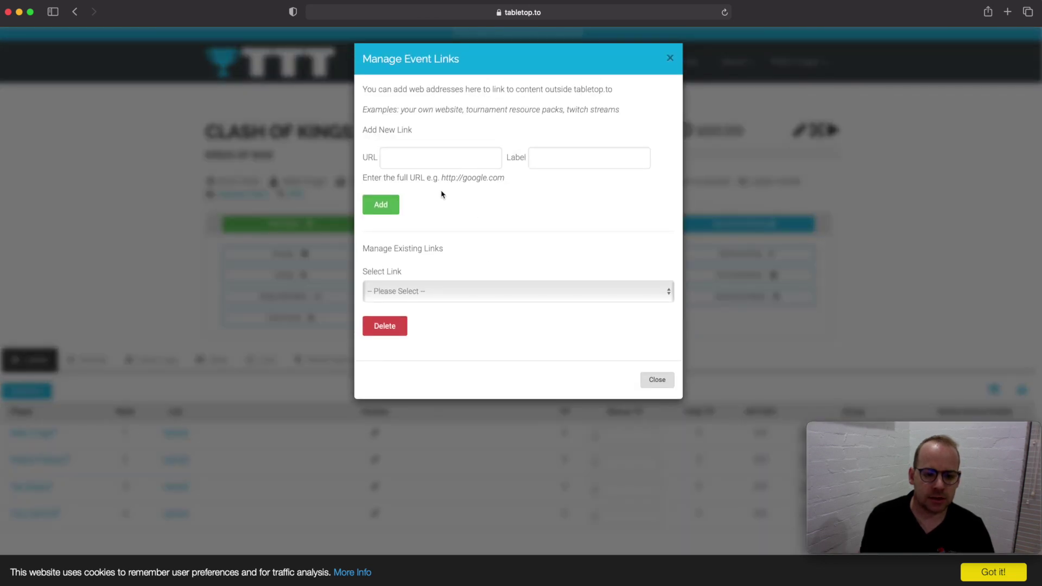
{"action": "left_click", "coordinate": [446, 159]}
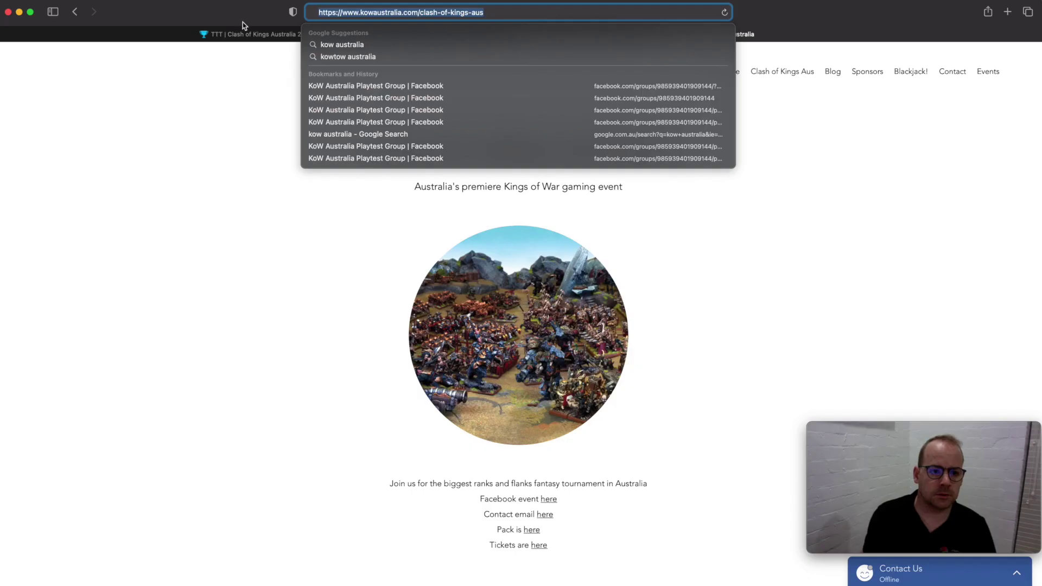
{"action": "left_click", "coordinate": [302, 35]}
{"action": "type", "text": "https://www.kowaustralia.com"}
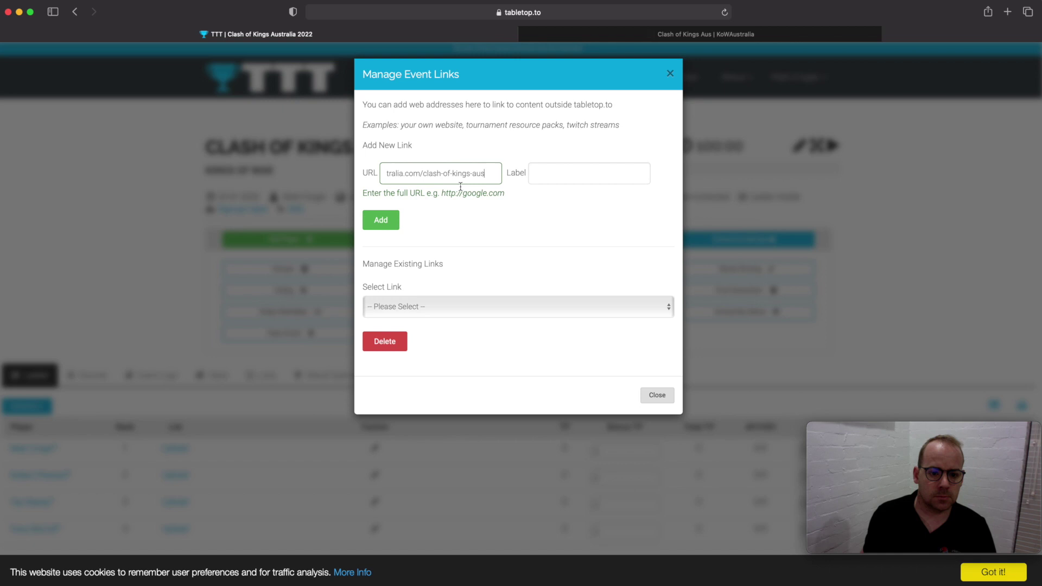
{"action": "left_click", "coordinate": [573, 180]}
{"action": "type", "text": "Tou"}
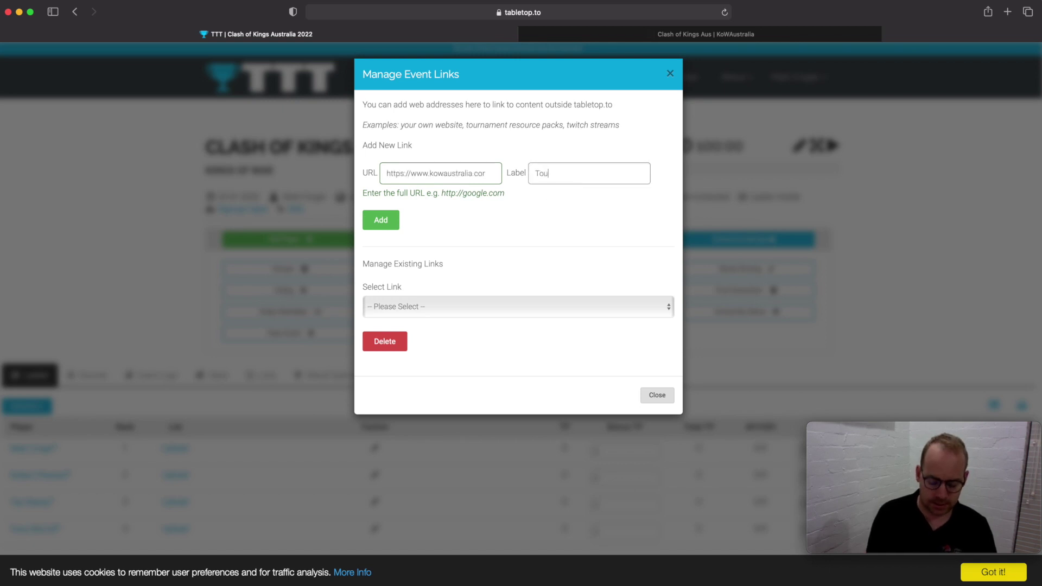
{"action": "type", "text": "rnament PAck"}
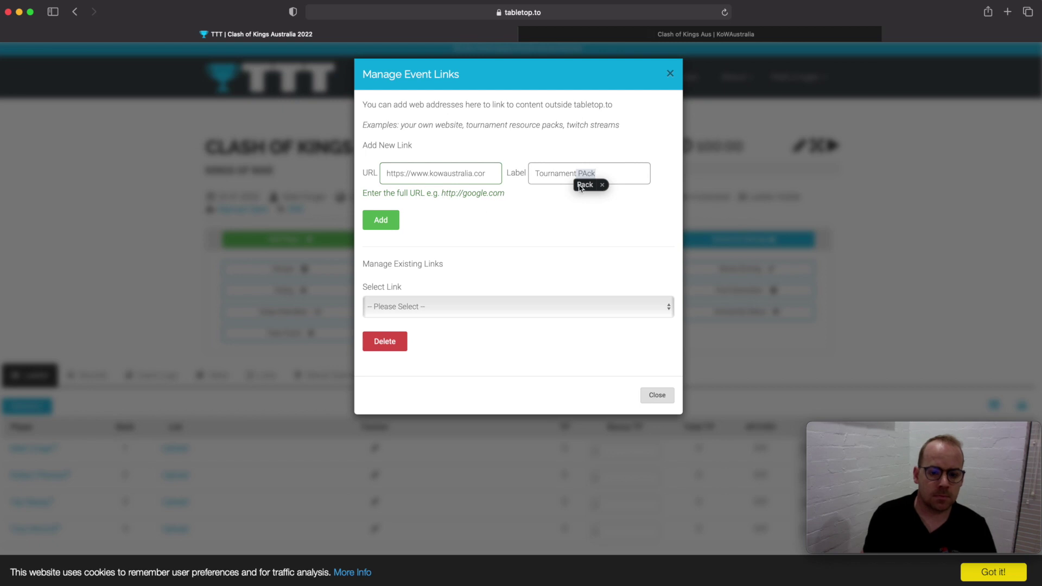
{"action": "left_click", "coordinate": [583, 189]}
{"action": "left_click", "coordinate": [381, 221]}
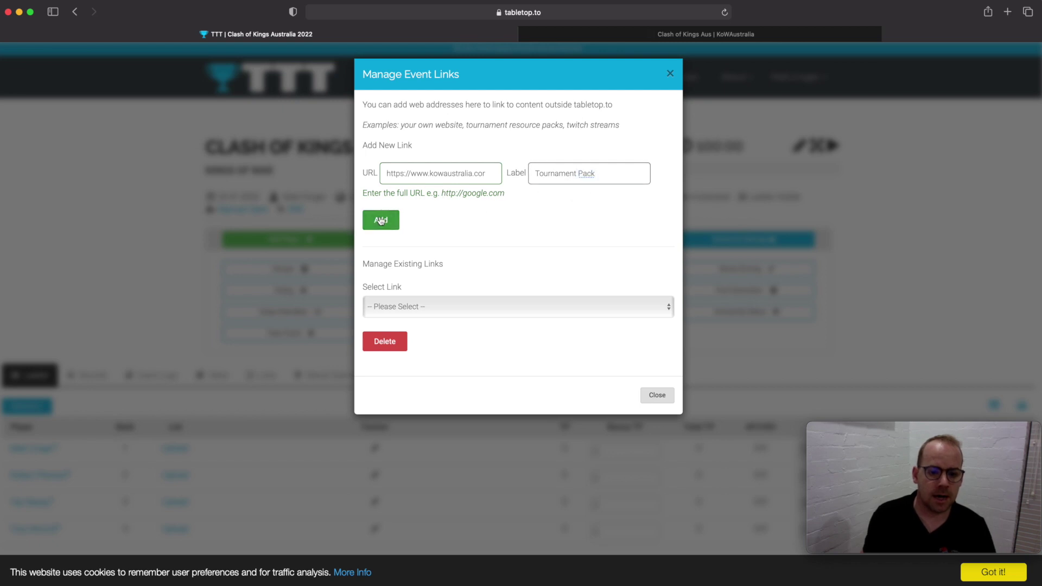
{"action": "left_click", "coordinate": [655, 434]}
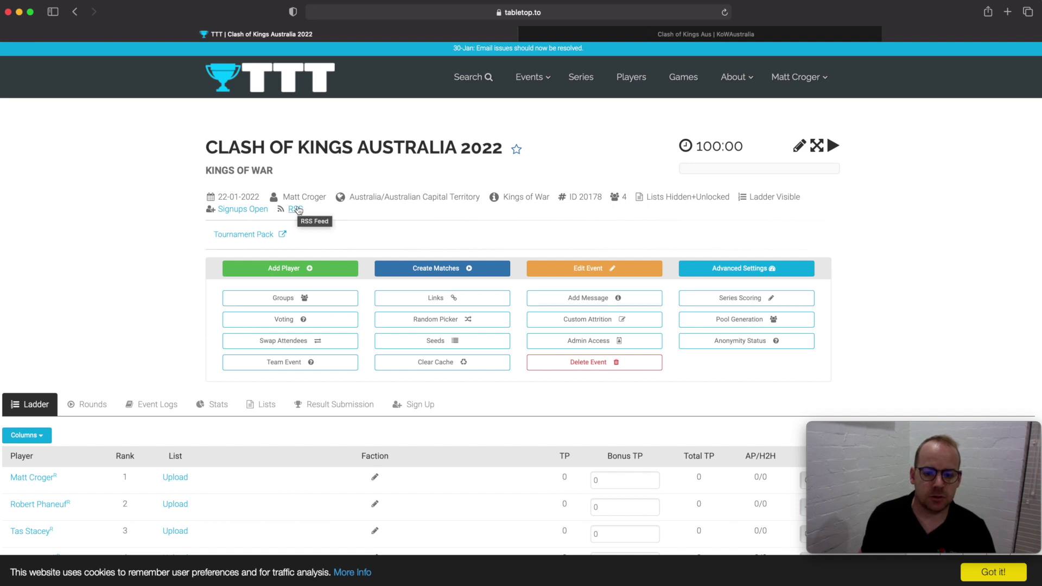
- Post the event log message 'Next Round starts in 1 hour', correcting the misspelled word
{"action": "scroll", "coordinate": [297, 210], "scroll_direction": "down", "scroll_amount": 3}
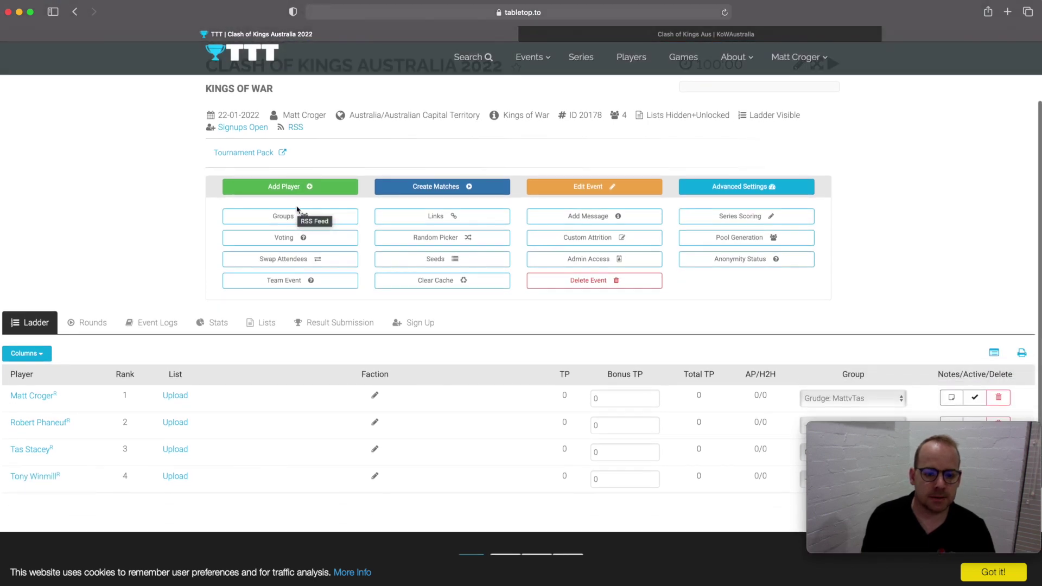
{"action": "left_click", "coordinate": [573, 218]}
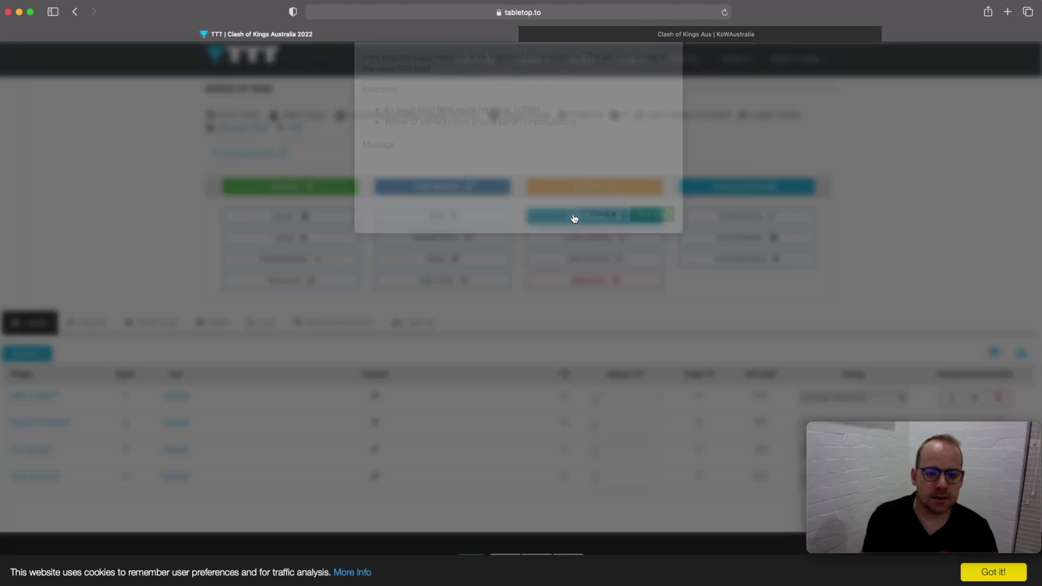
{"action": "left_click", "coordinate": [562, 212]}
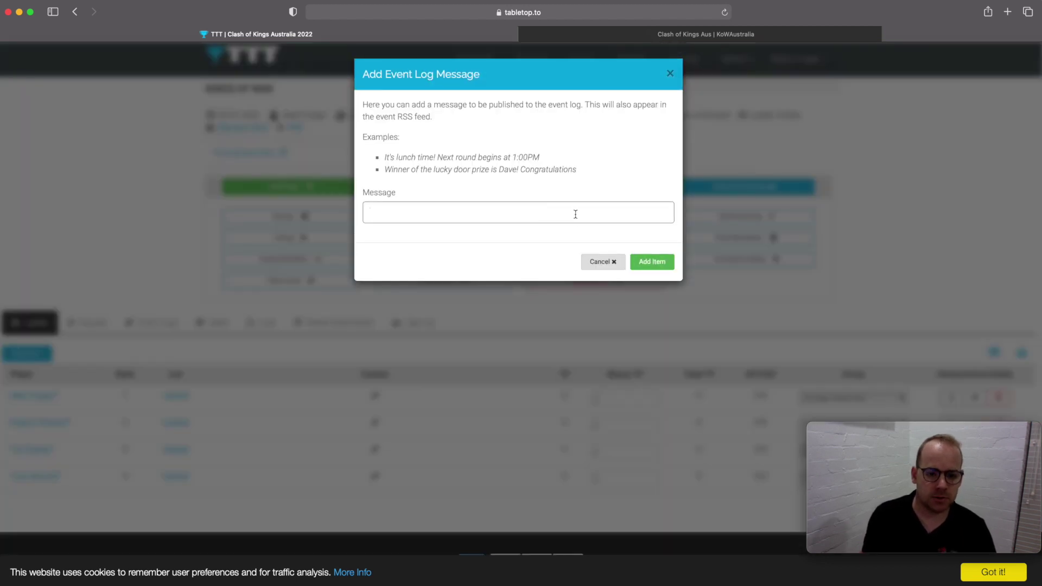
{"action": "type", "text": "Next Tounrd starts in 1 hour"}
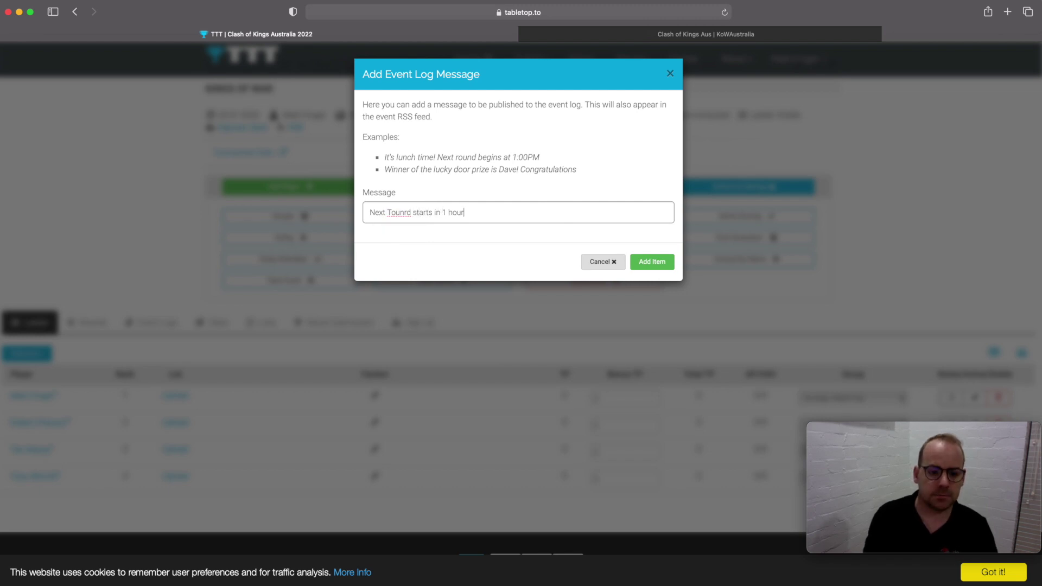
{"action": "left_click_drag", "start_coordinate": [387, 213], "coordinate": [412, 213]}
{"action": "key", "text": "BackSpace"}
{"action": "type", "text": "Round"}
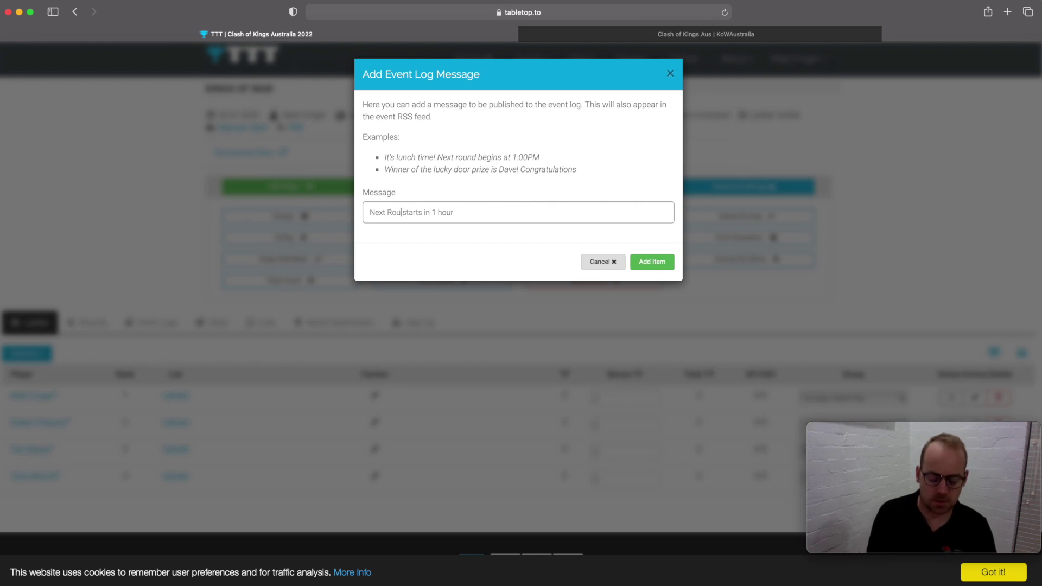
{"action": "left_click", "coordinate": [653, 263]}
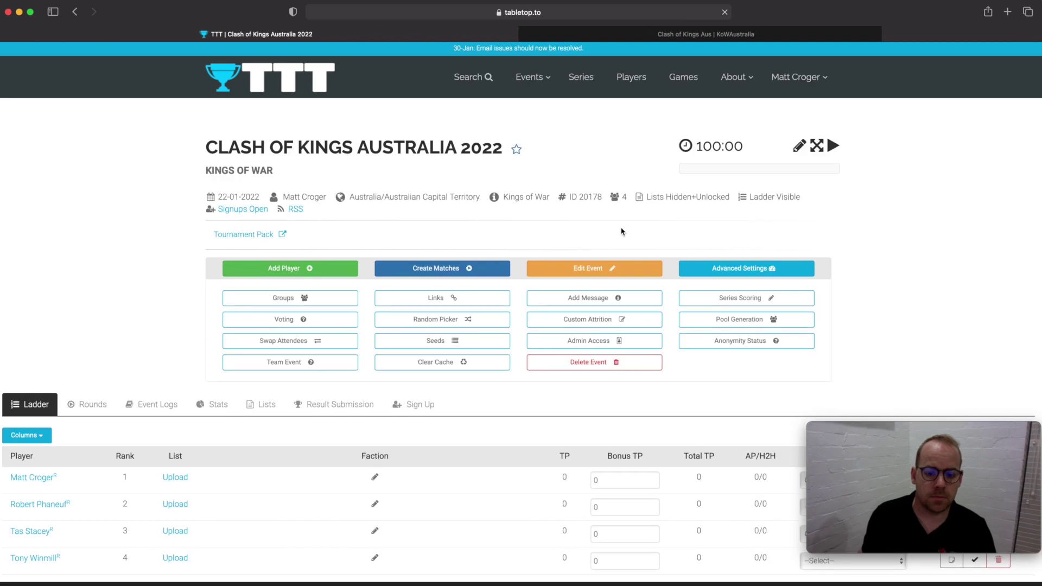
- Check the new message under Event Logs, then go back to the Ladder
{"action": "scroll", "coordinate": [622, 232], "scroll_direction": "down", "scroll_amount": 3}
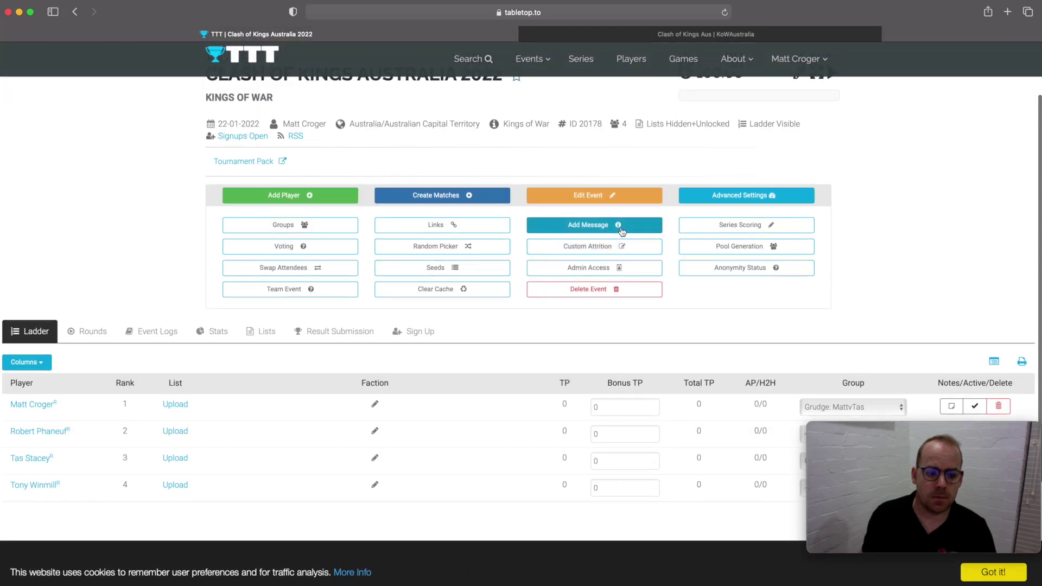
{"action": "scroll", "coordinate": [622, 230], "scroll_direction": "up", "scroll_amount": 1}
{"action": "scroll", "coordinate": [622, 230], "scroll_direction": "down", "scroll_amount": 1}
{"action": "left_click", "coordinate": [168, 332]}
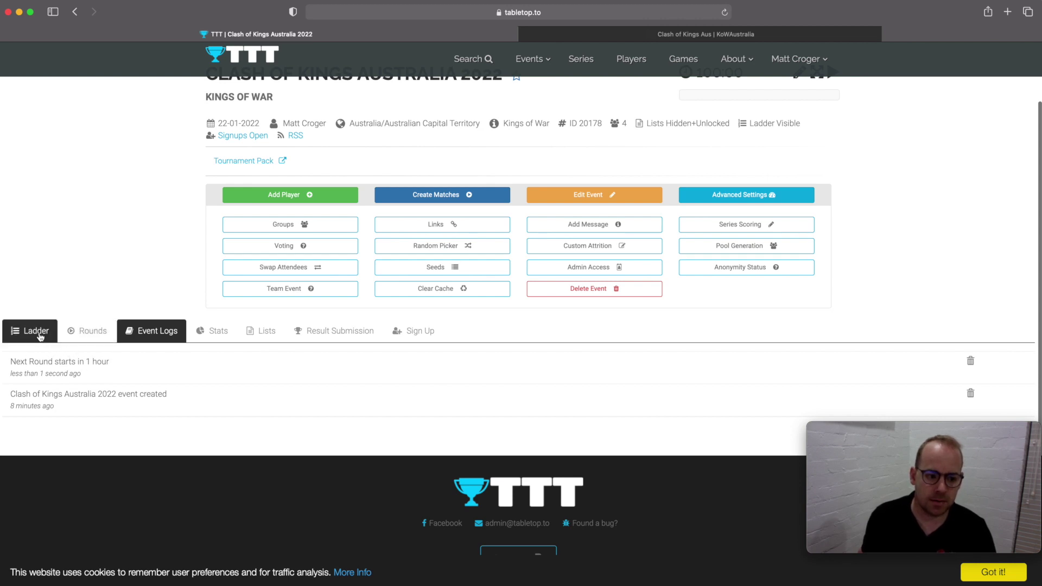
{"action": "left_click", "coordinate": [33, 332]}
{"action": "scroll", "coordinate": [320, 372], "scroll_direction": "up", "scroll_amount": 3}
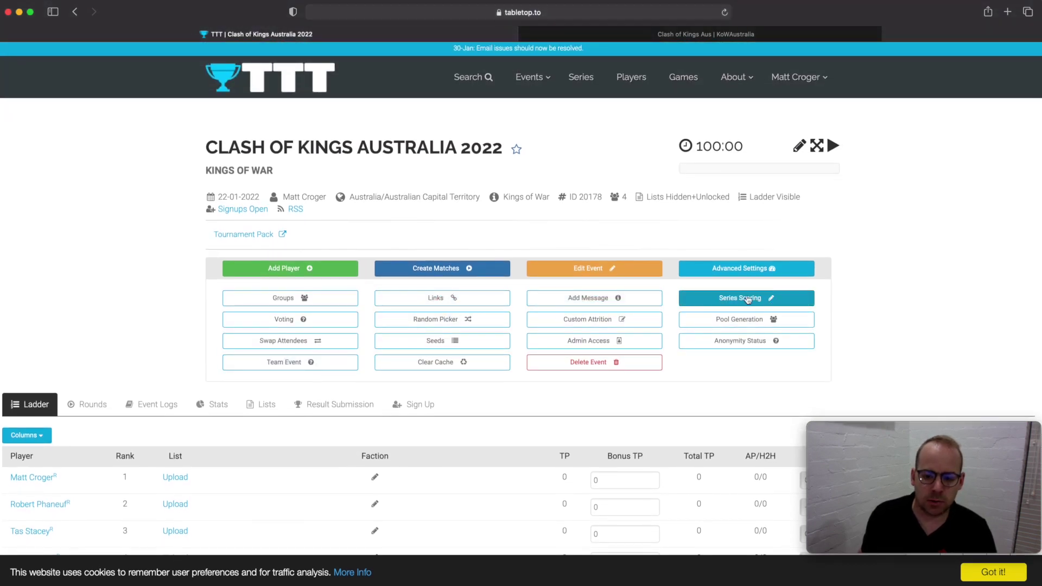
- Add a Single Player Selection poll with question text 'Best Painted' in Voting Management
{"action": "left_click", "coordinate": [296, 319]}
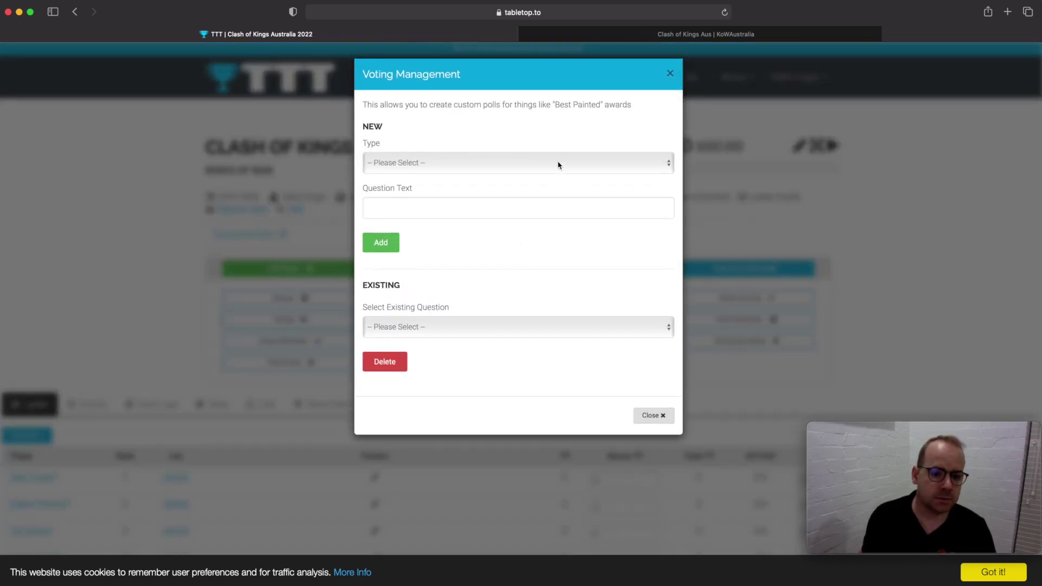
{"action": "left_click", "coordinate": [558, 162]}
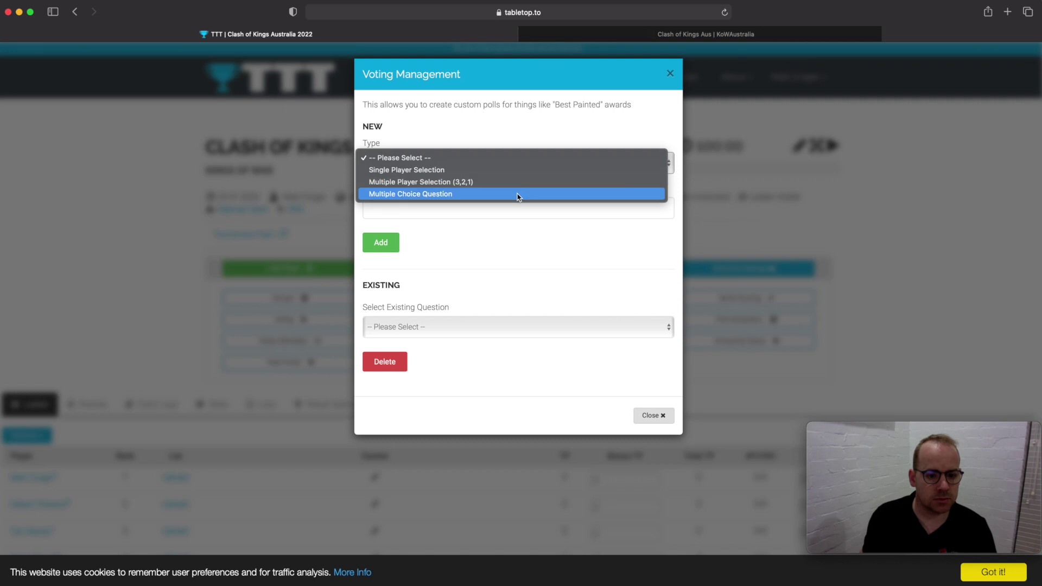
{"action": "left_click", "coordinate": [510, 173]}
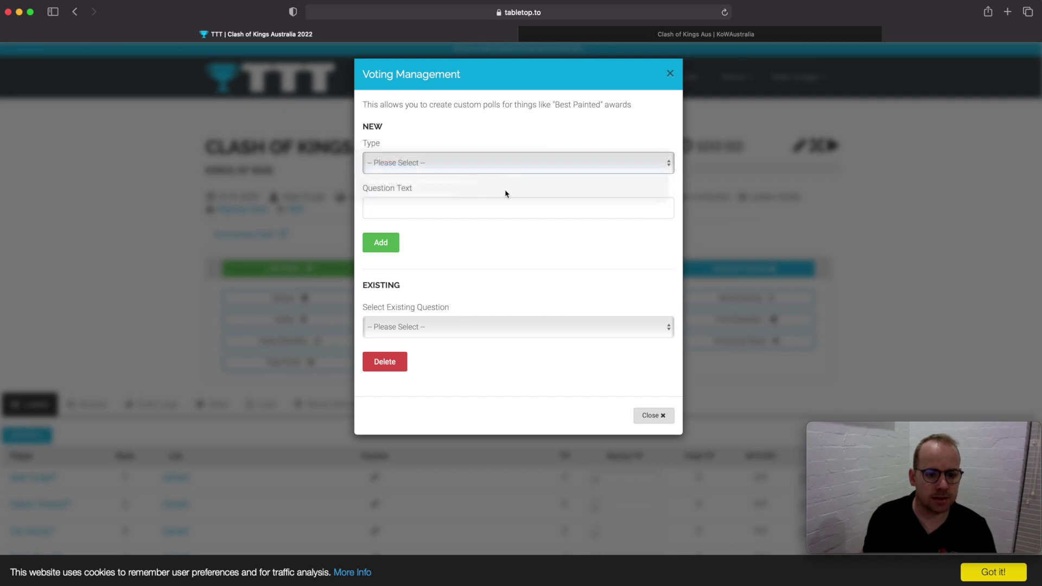
{"action": "left_click", "coordinate": [506, 202]}
{"action": "type", "text": "Best AP"}
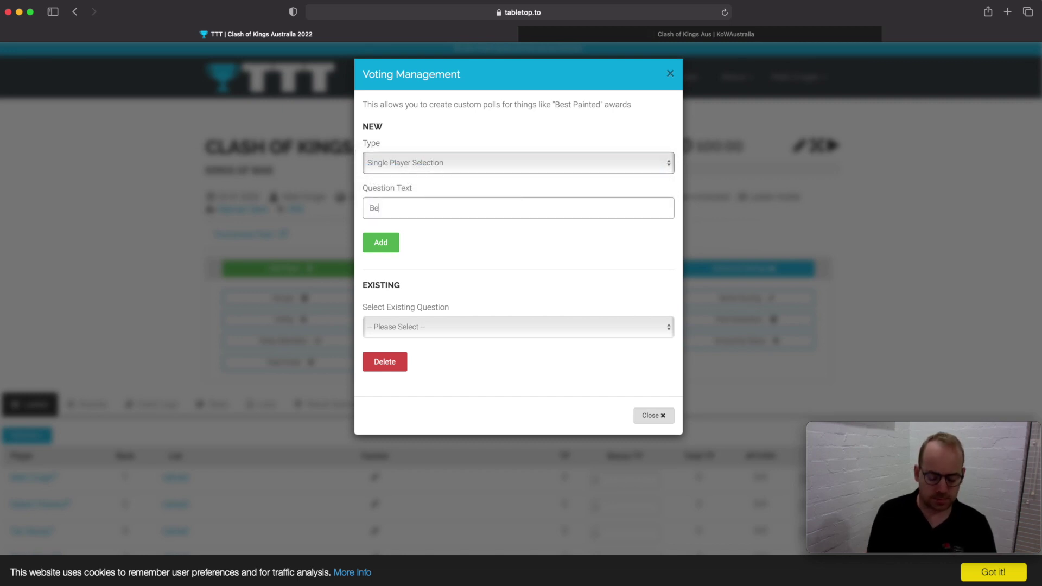
{"action": "key", "text": "BackSpace"}
{"action": "key", "text": "BackSpace"}
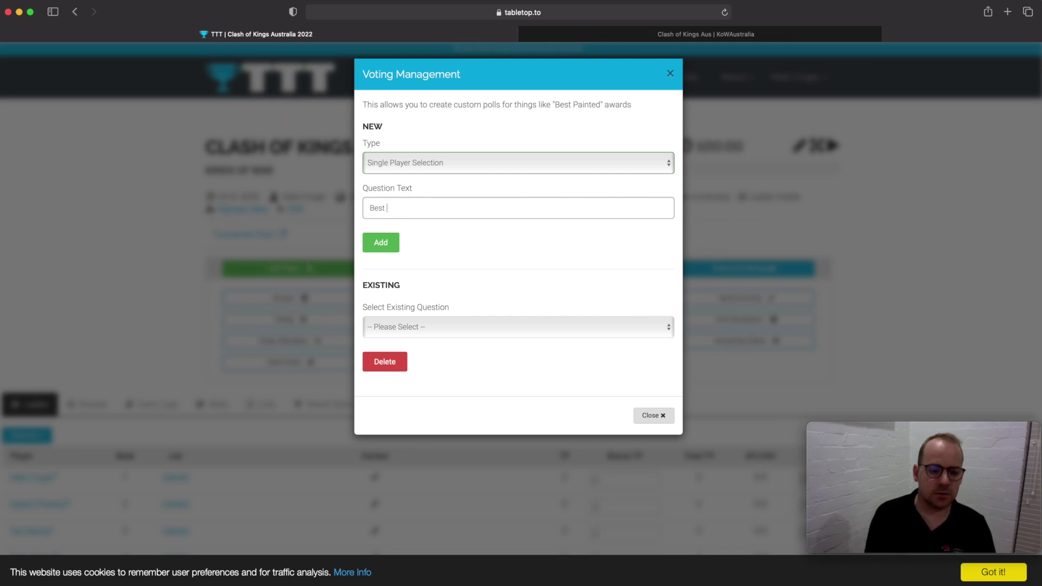
{"action": "type", "text": "Painted"}
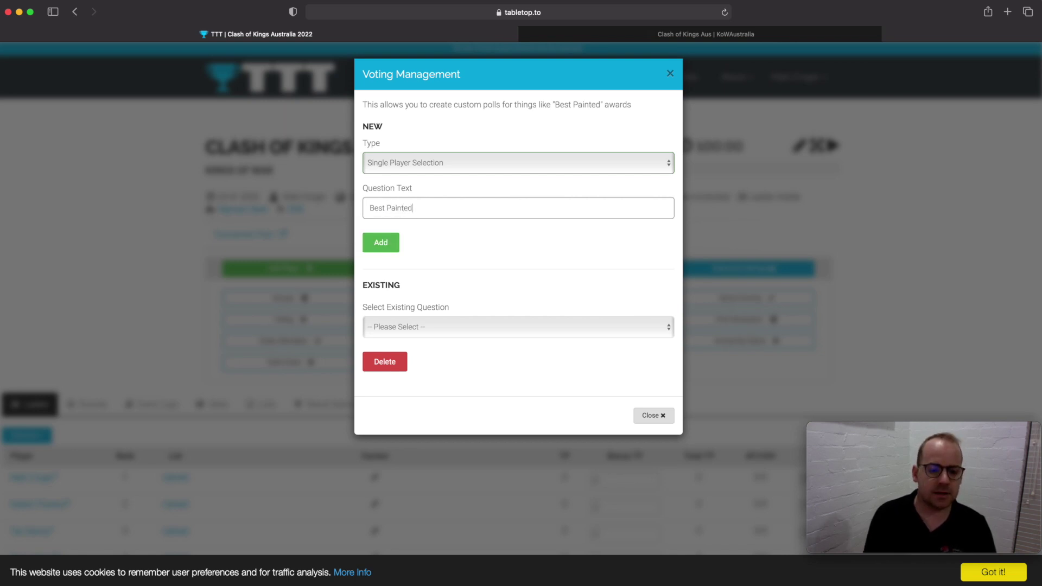
{"action": "left_click", "coordinate": [383, 248]}
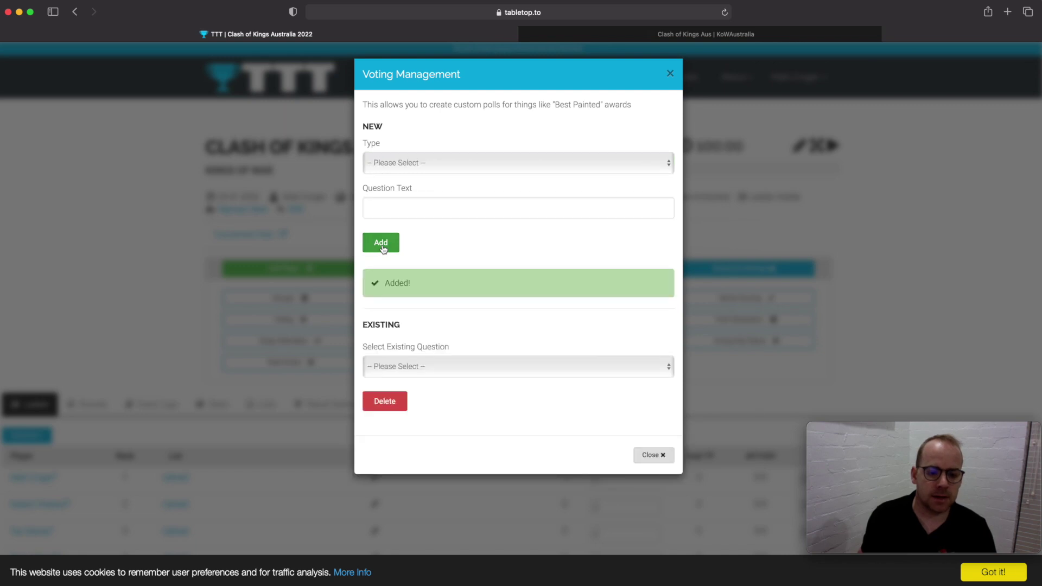
{"action": "left_click", "coordinate": [643, 454]}
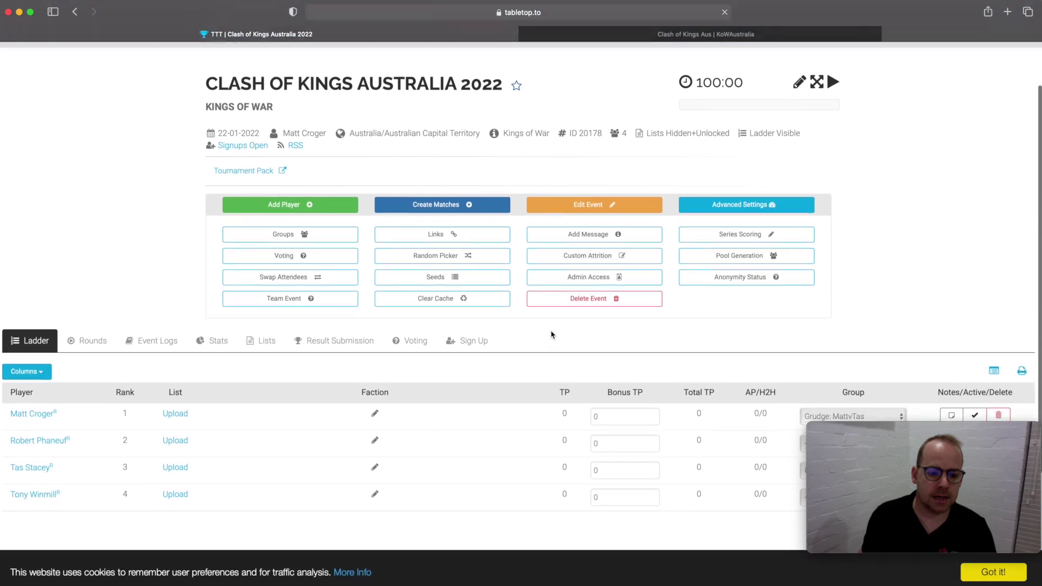
- On the Voting tab, pick a player for Best Painted and submit the vote
{"action": "left_click", "coordinate": [413, 316]}
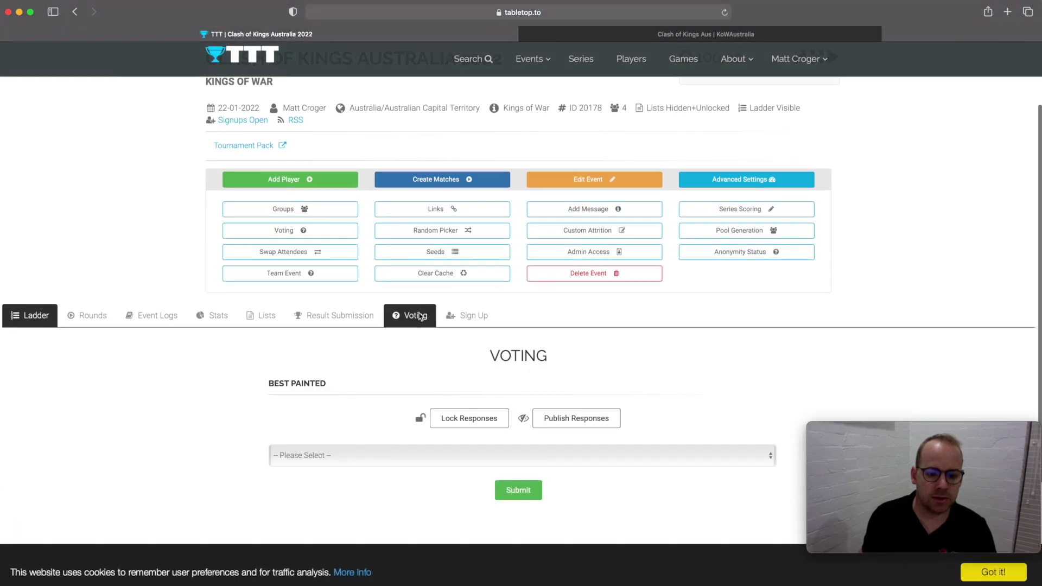
{"action": "scroll", "coordinate": [524, 324], "scroll_direction": "down", "scroll_amount": 5}
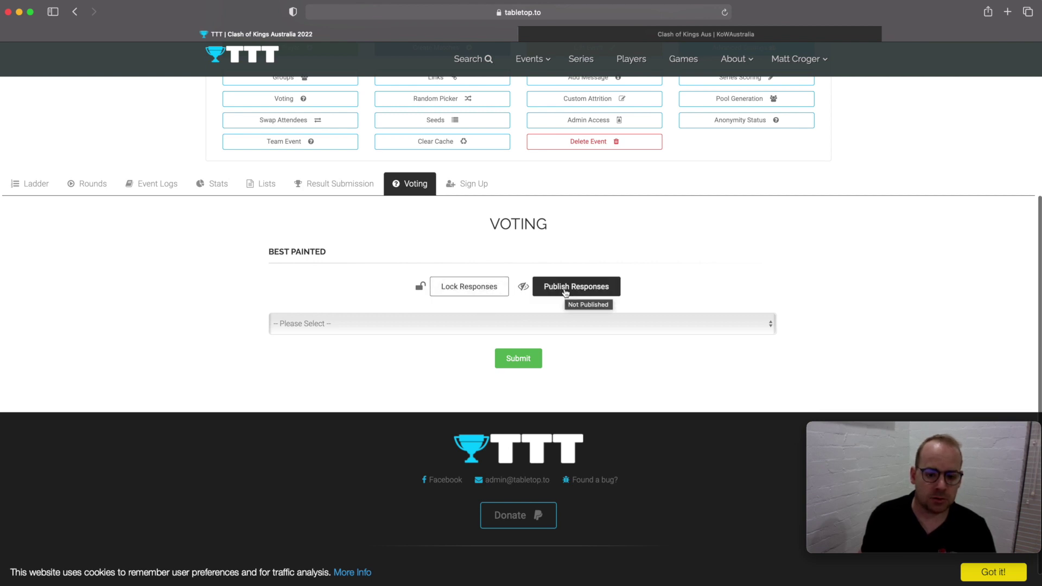
{"action": "left_click", "coordinate": [530, 327]}
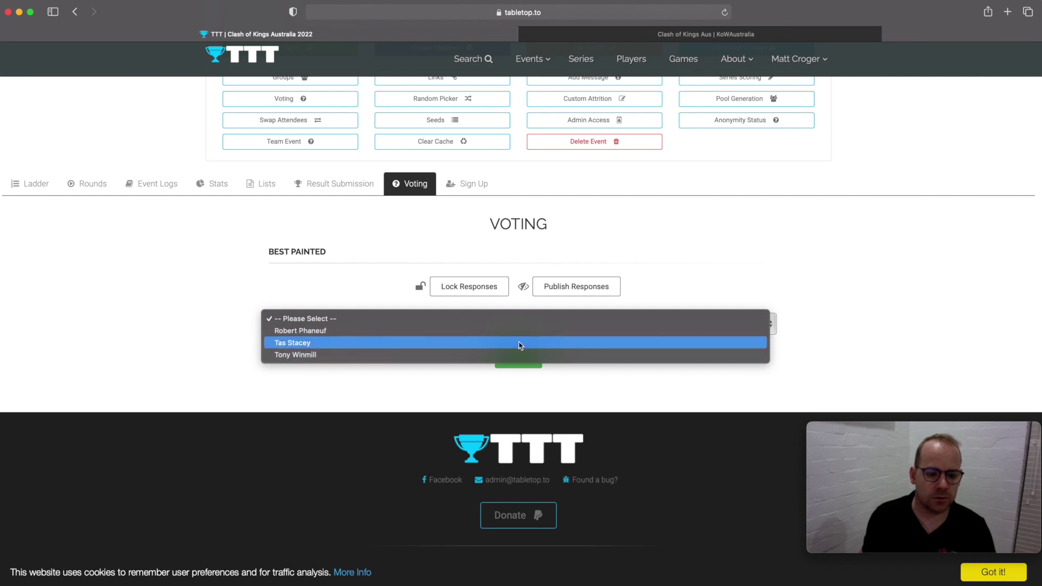
{"action": "left_click", "coordinate": [519, 342]}
{"action": "left_click", "coordinate": [534, 367]}
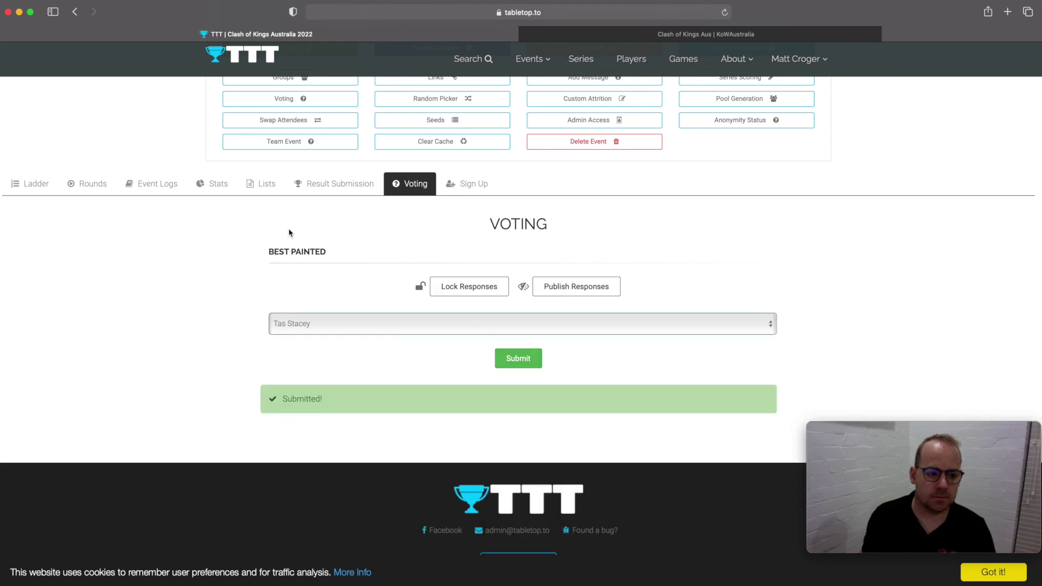
{"action": "left_click", "coordinate": [52, 185]}
{"action": "left_click", "coordinate": [410, 187]}
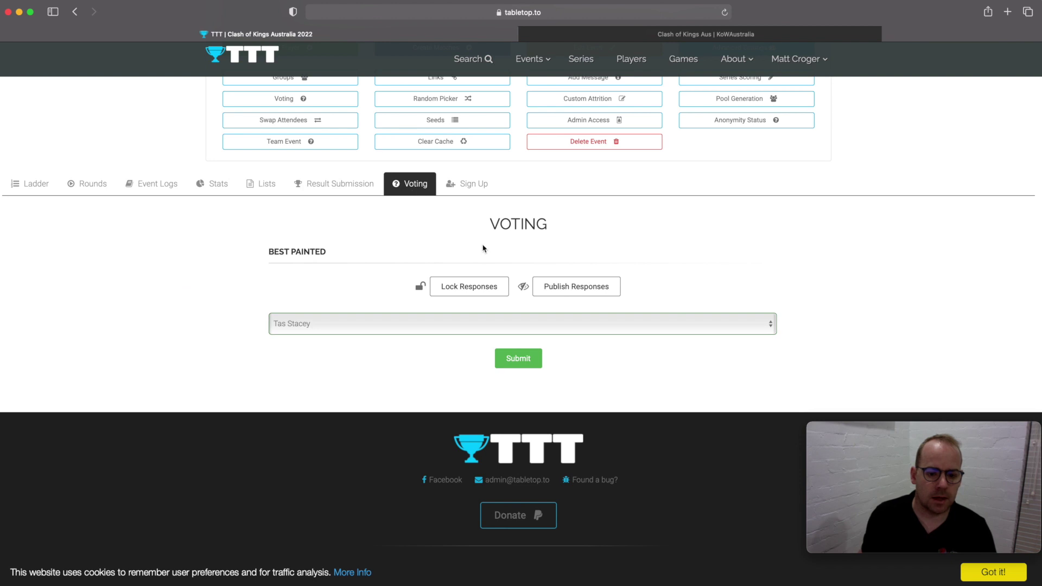
{"action": "scroll", "coordinate": [482, 246], "scroll_direction": "up", "scroll_amount": 1}
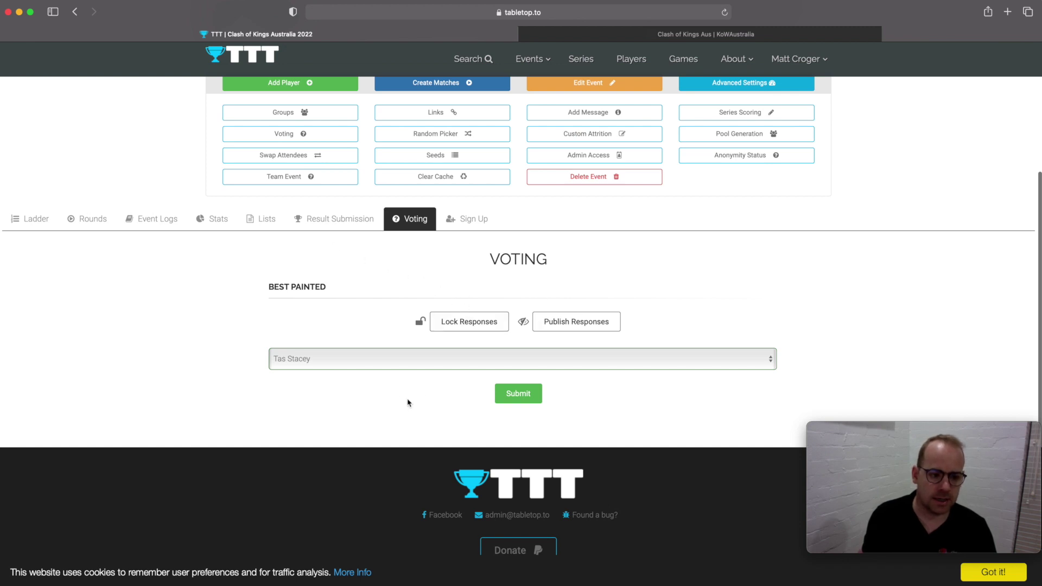
{"action": "scroll", "coordinate": [435, 369], "scroll_direction": "up", "scroll_amount": 3}
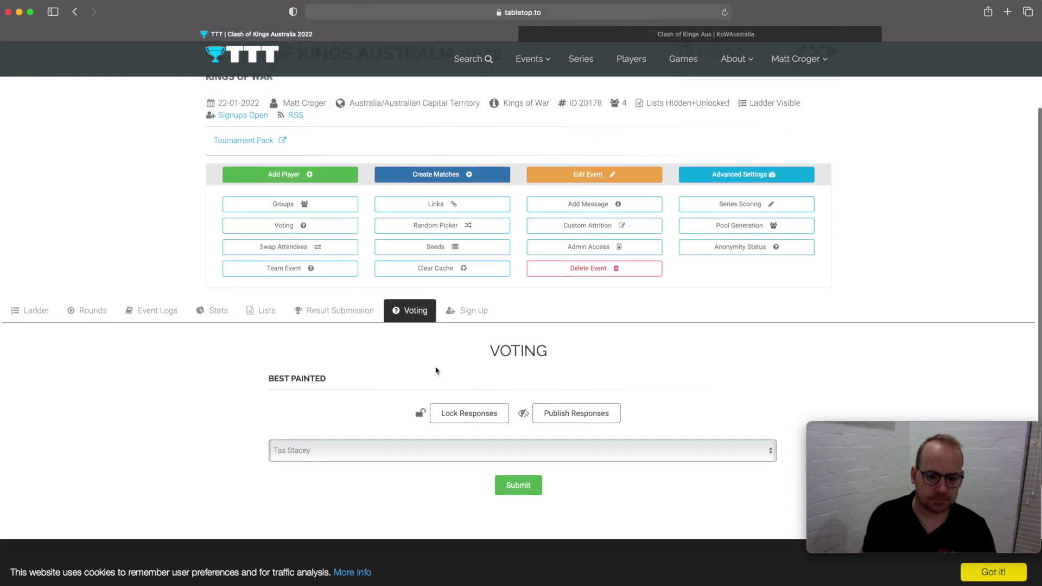
{"action": "scroll", "coordinate": [435, 370], "scroll_direction": "up", "scroll_amount": 2}
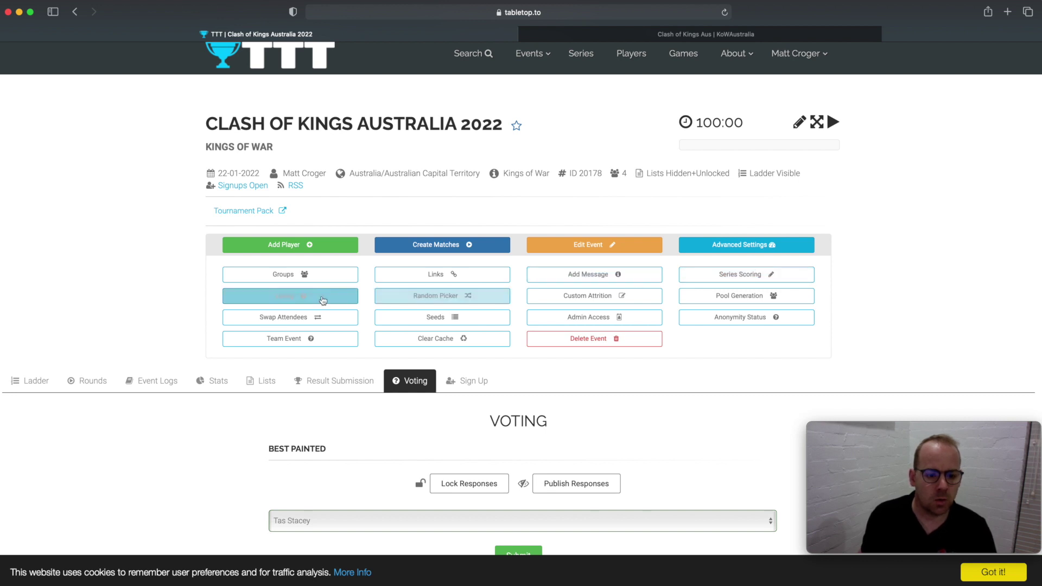
{"action": "left_click", "coordinate": [457, 297]}
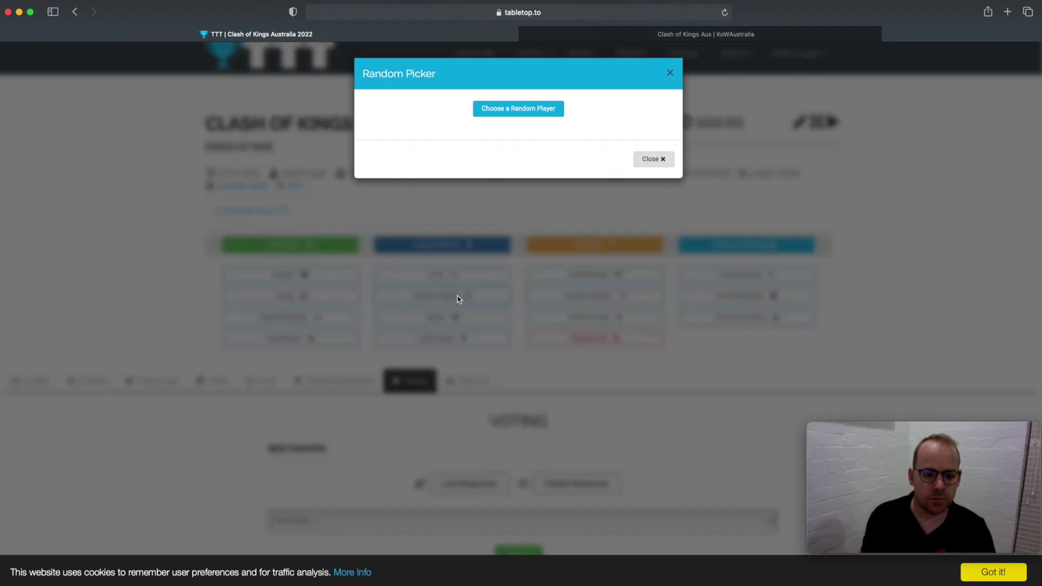
{"action": "left_click", "coordinate": [547, 111]}
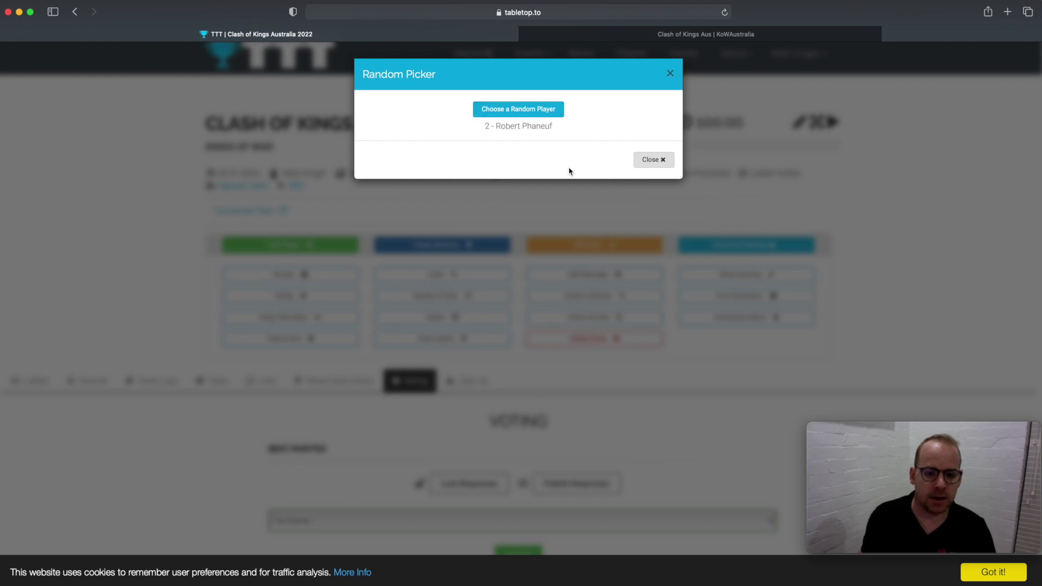
{"action": "left_click", "coordinate": [670, 74]}
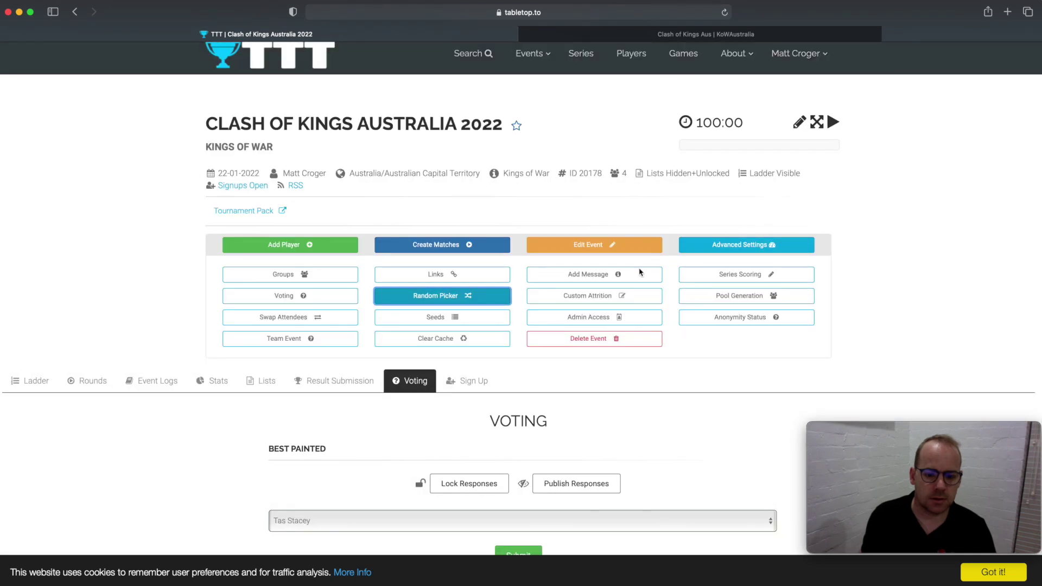
{"action": "left_click", "coordinate": [623, 296]}
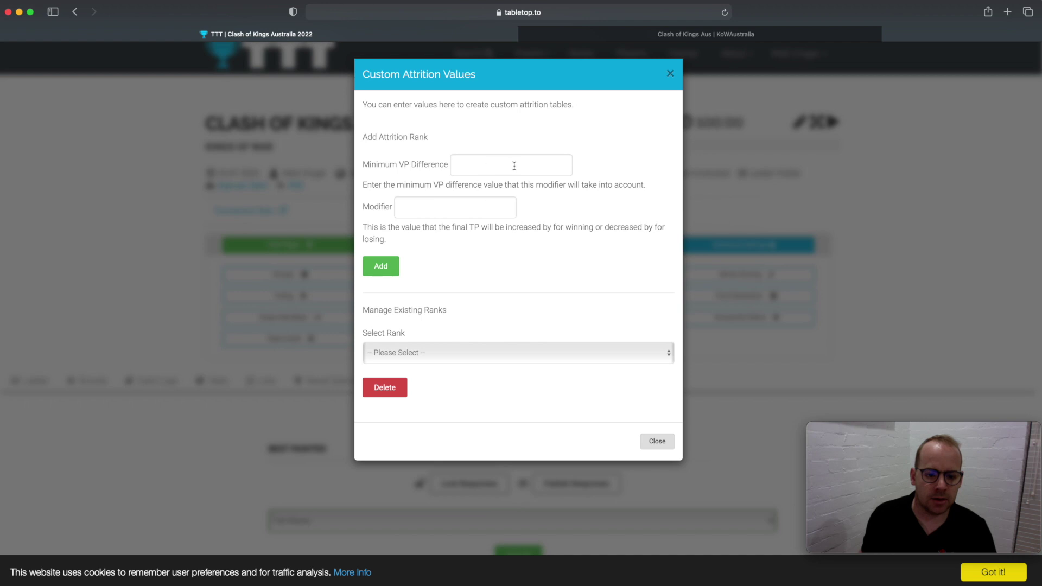
{"action": "left_click", "coordinate": [670, 73]}
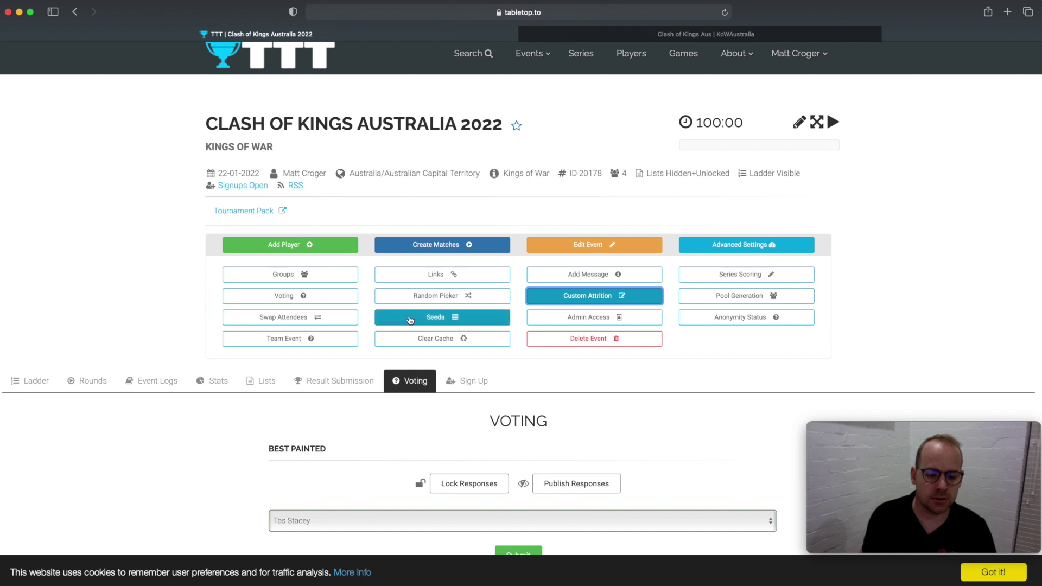
{"action": "left_click", "coordinate": [322, 320]}
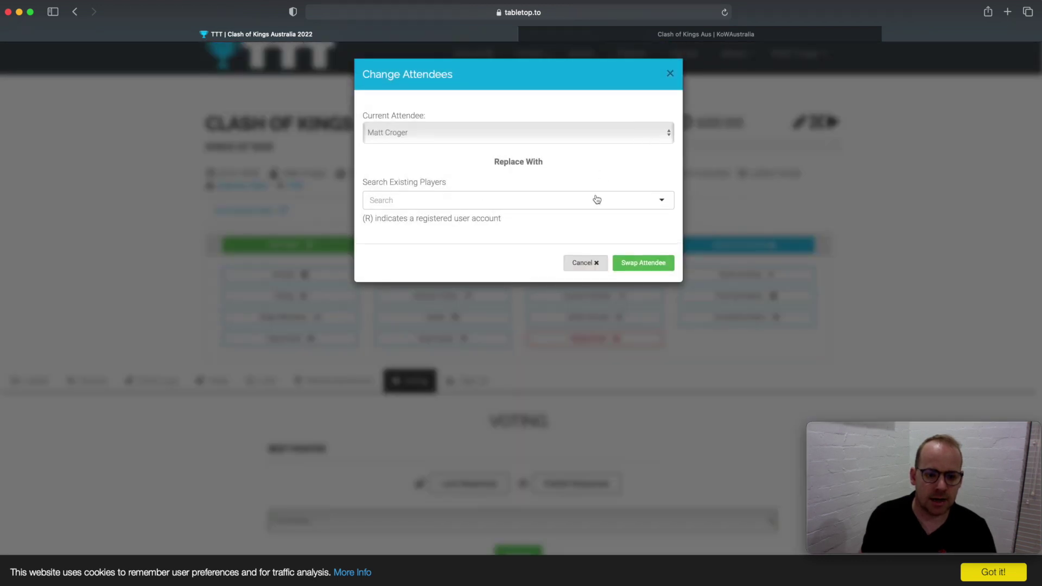
{"action": "left_click", "coordinate": [676, 73]}
{"action": "scroll", "coordinate": [569, 279], "scroll_direction": "down", "scroll_amount": 3}
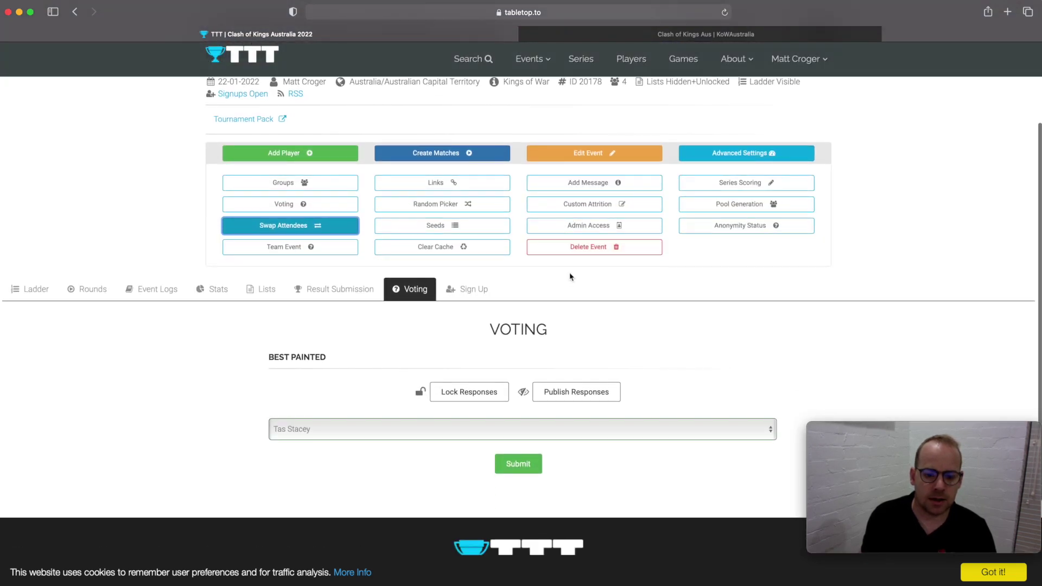
{"action": "left_click", "coordinate": [590, 227]}
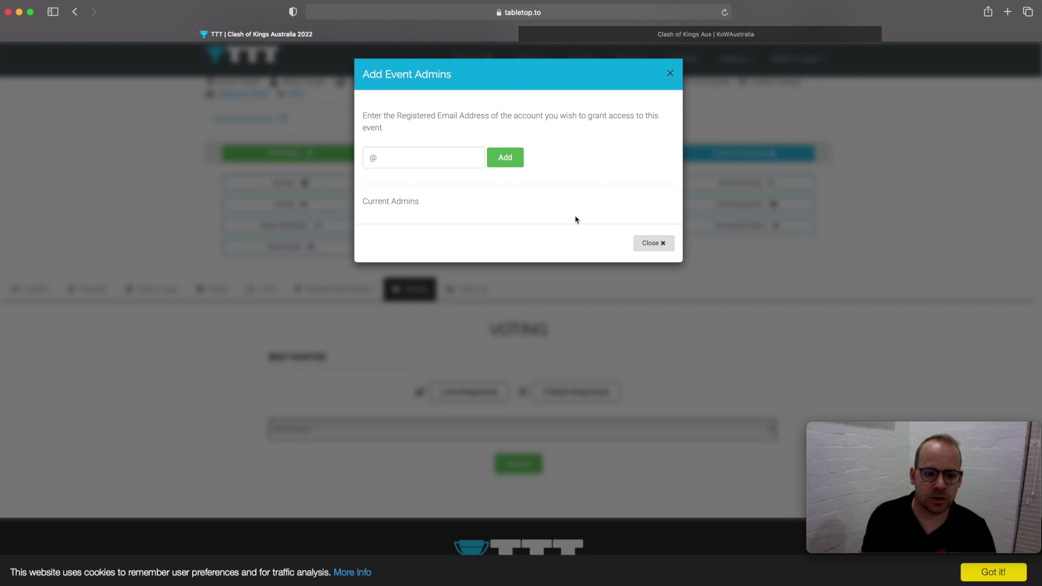
{"action": "left_click", "coordinate": [452, 164]}
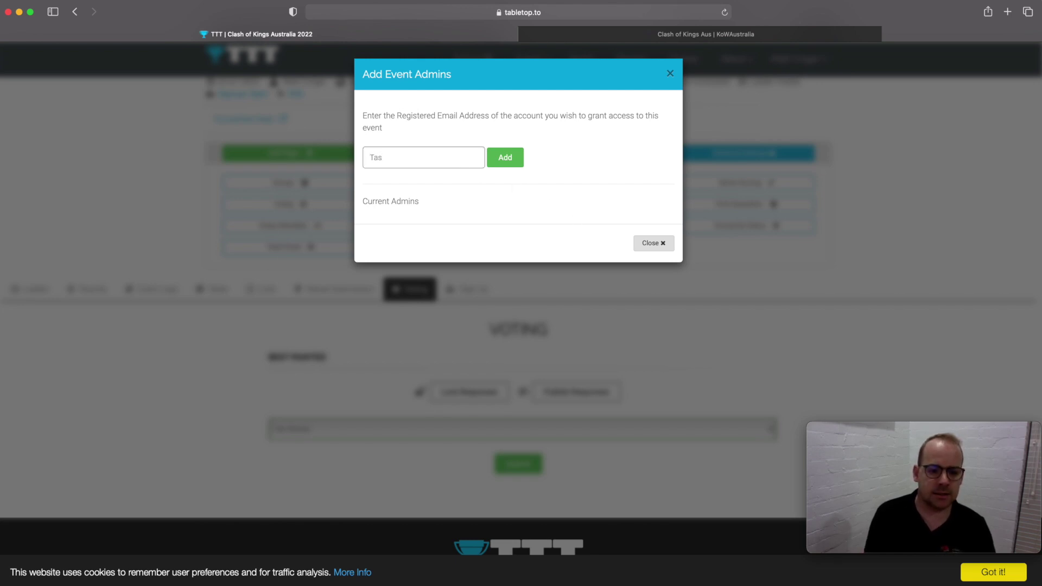
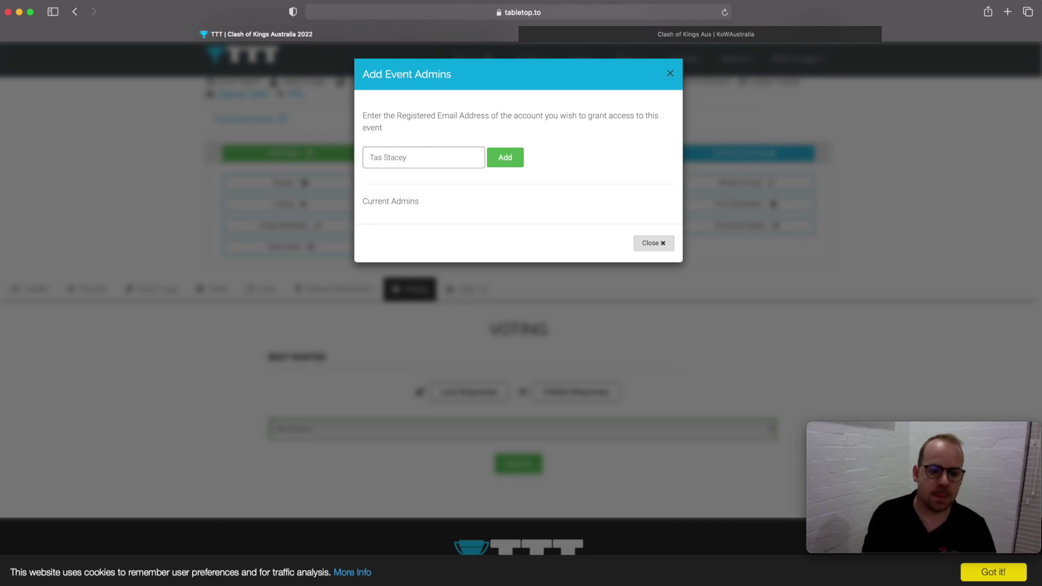
{"action": "left_click", "coordinate": [516, 159]}
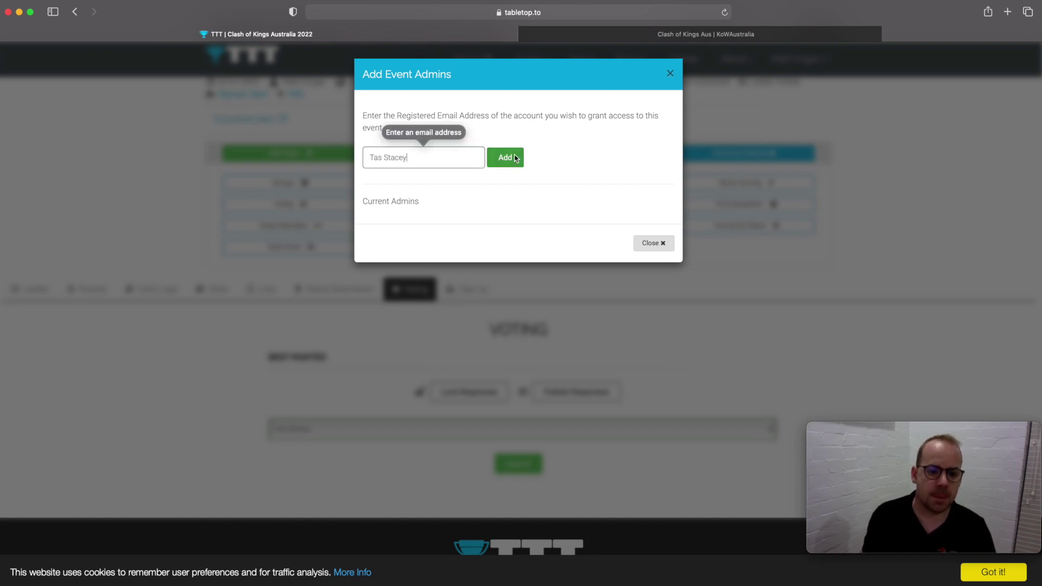
{"action": "left_click_drag", "start_coordinate": [430, 162], "coordinate": [322, 159]}
{"action": "key", "text": "BackSpace"}
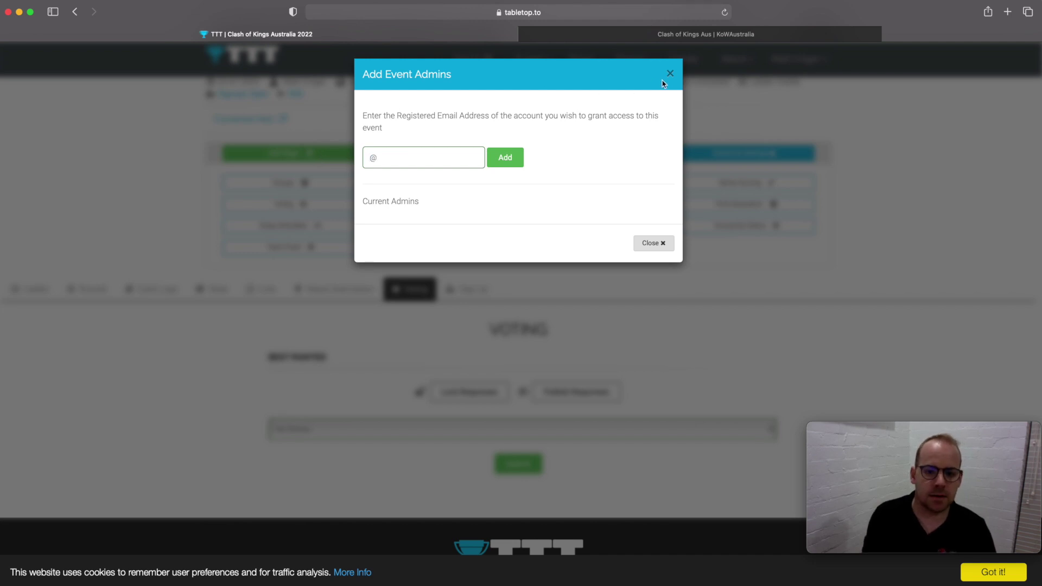
{"action": "left_click", "coordinate": [660, 247]}
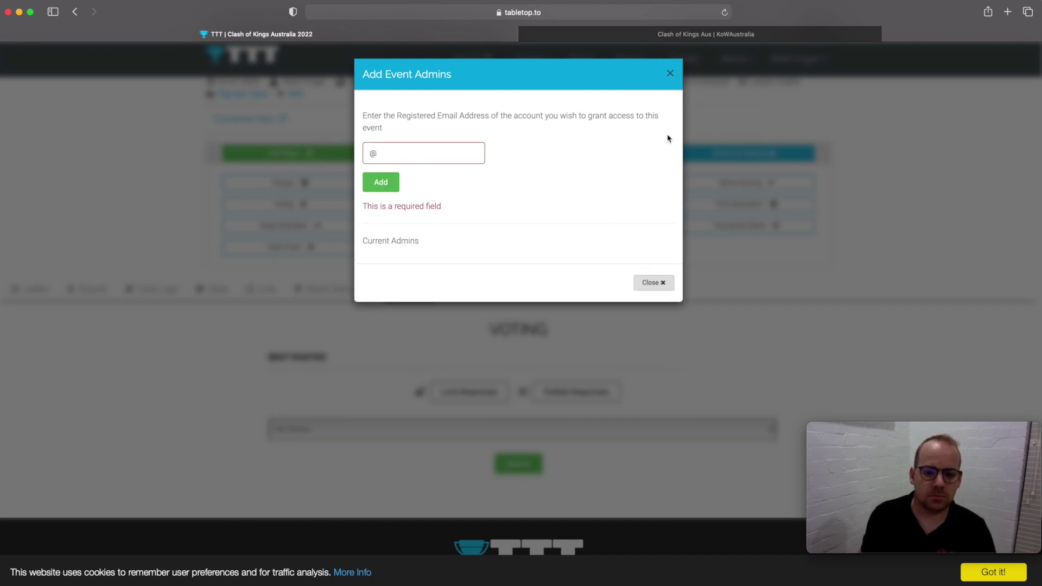
{"action": "left_click", "coordinate": [673, 74]}
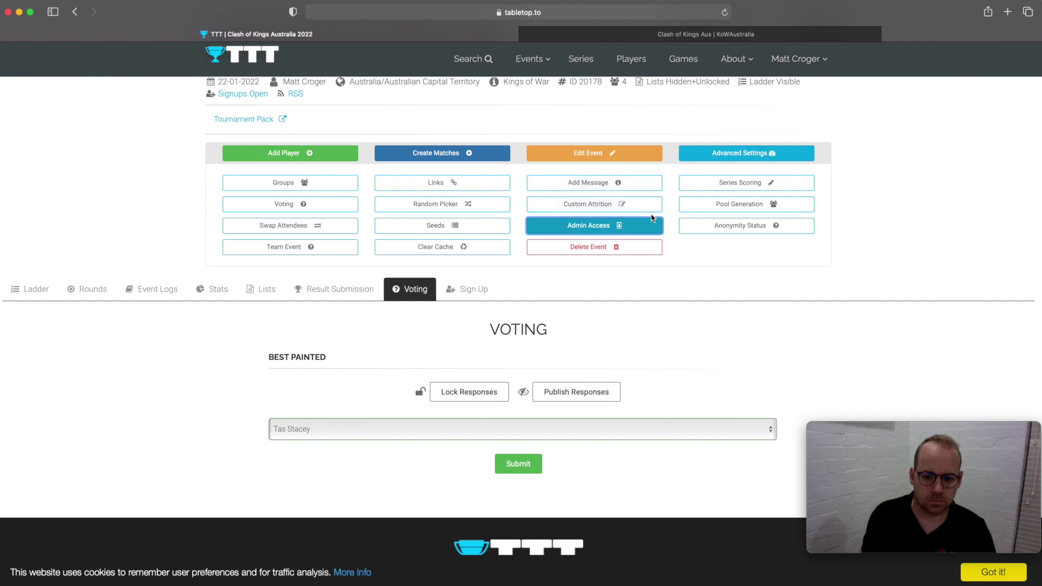
- Look over the anonymity and team event settings, closing each without changes
{"action": "left_click", "coordinate": [714, 225]}
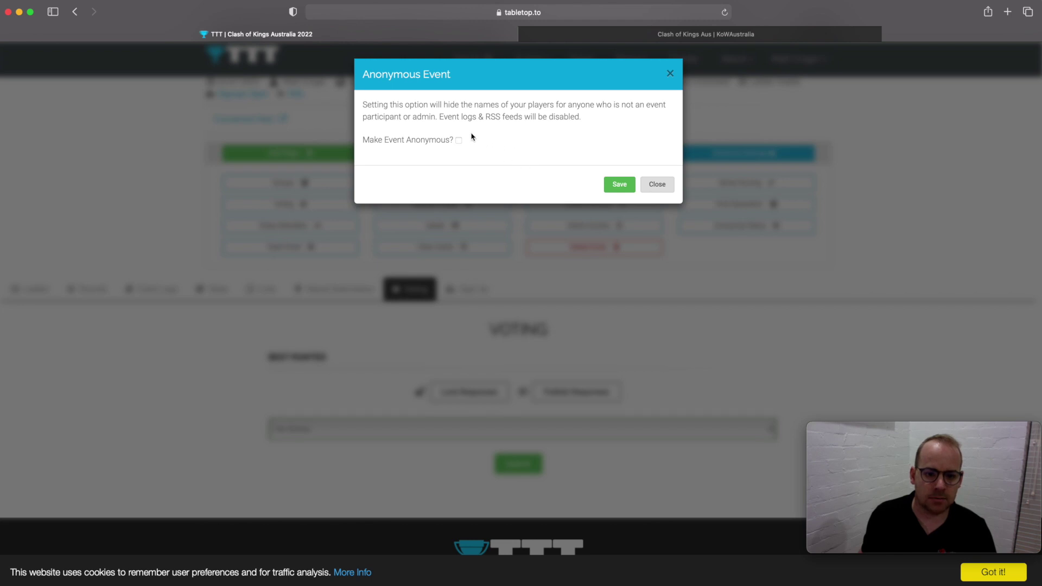
{"action": "left_click", "coordinate": [656, 185]}
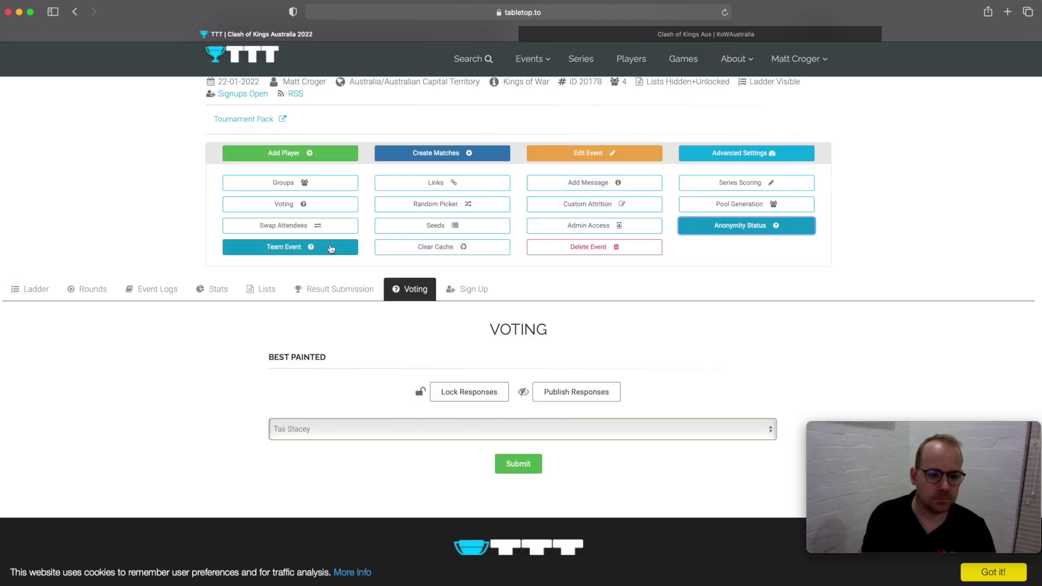
{"action": "left_click", "coordinate": [331, 248]}
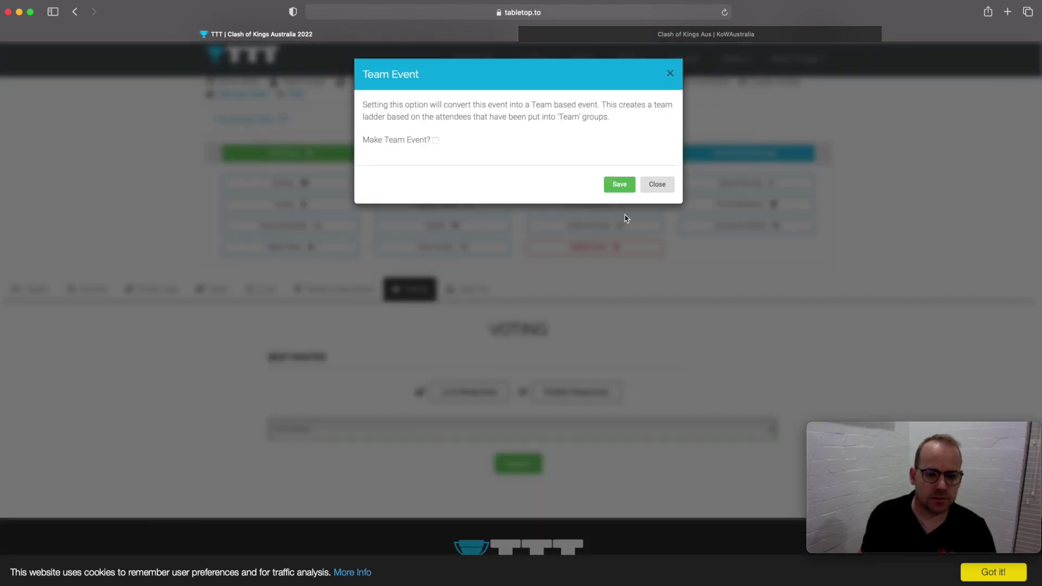
{"action": "left_click", "coordinate": [643, 187]}
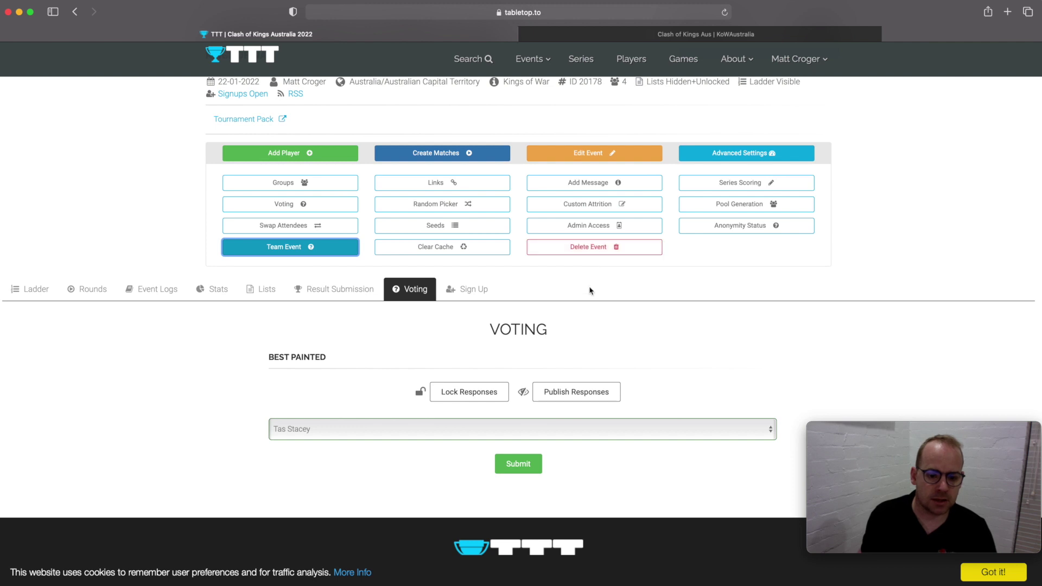
{"action": "scroll", "coordinate": [590, 290], "scroll_direction": "down", "scroll_amount": 1}
{"action": "scroll", "coordinate": [590, 289], "scroll_direction": "up", "scroll_amount": 3}
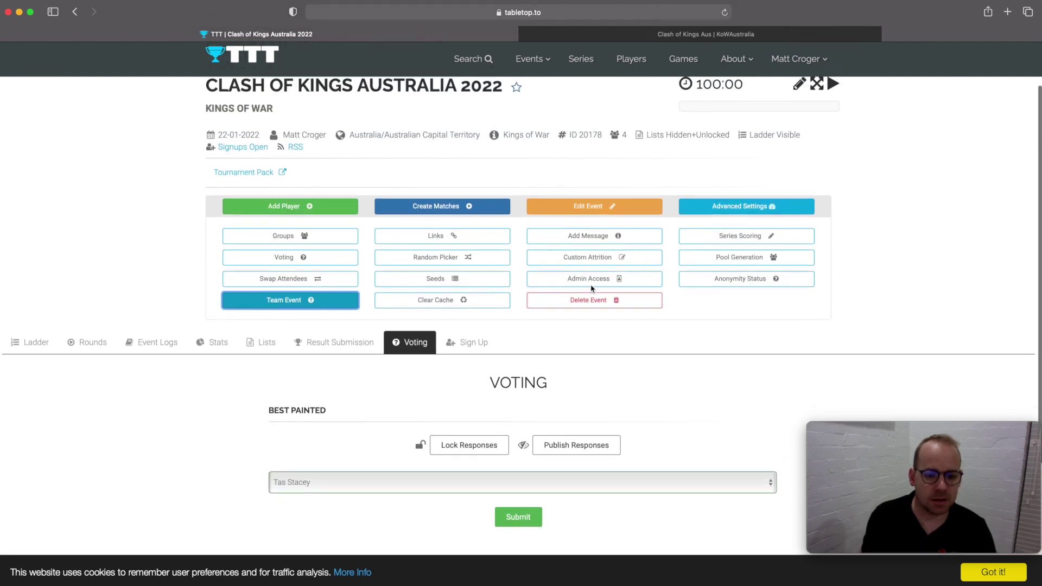
{"action": "scroll", "coordinate": [592, 286], "scroll_direction": "down", "scroll_amount": 3}
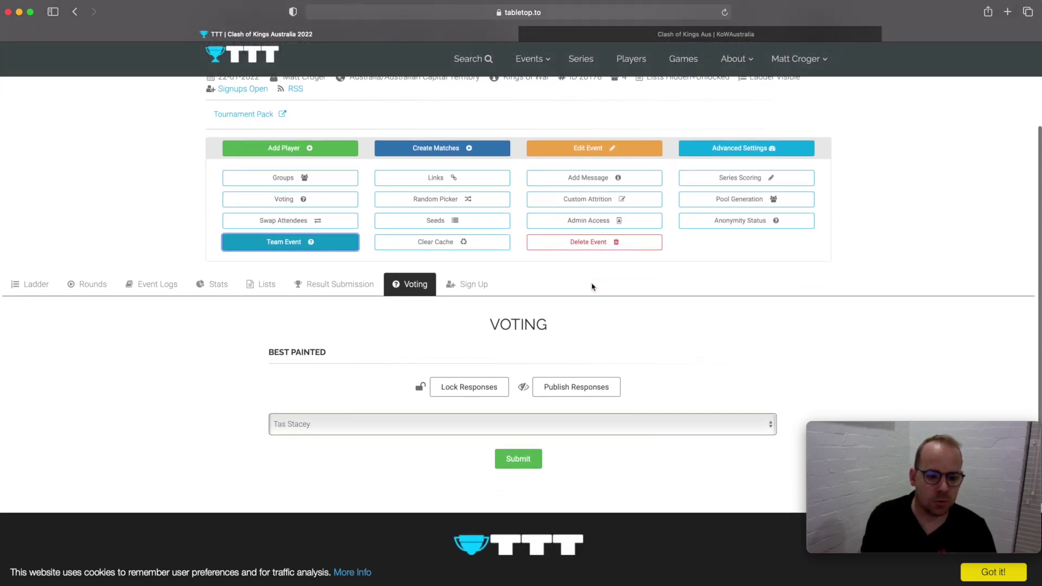
{"action": "scroll", "coordinate": [591, 285], "scroll_direction": "down", "scroll_amount": 3}
{"action": "scroll", "coordinate": [592, 284], "scroll_direction": "up", "scroll_amount": 3}
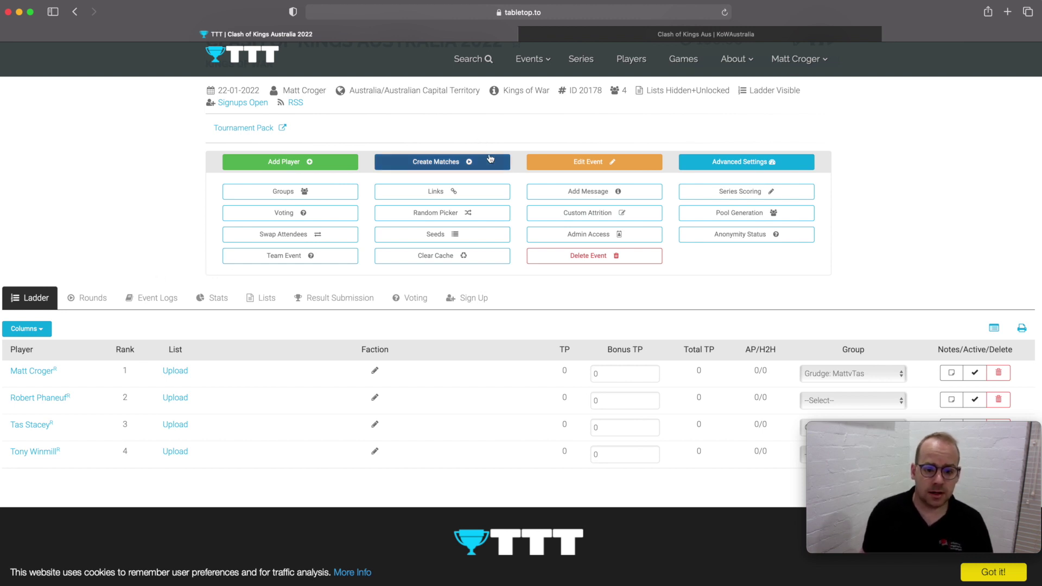
- Create round 1 matches with Swiss pairing, Randomise tables set to Yes and 2 tables
{"action": "left_click", "coordinate": [444, 161]}
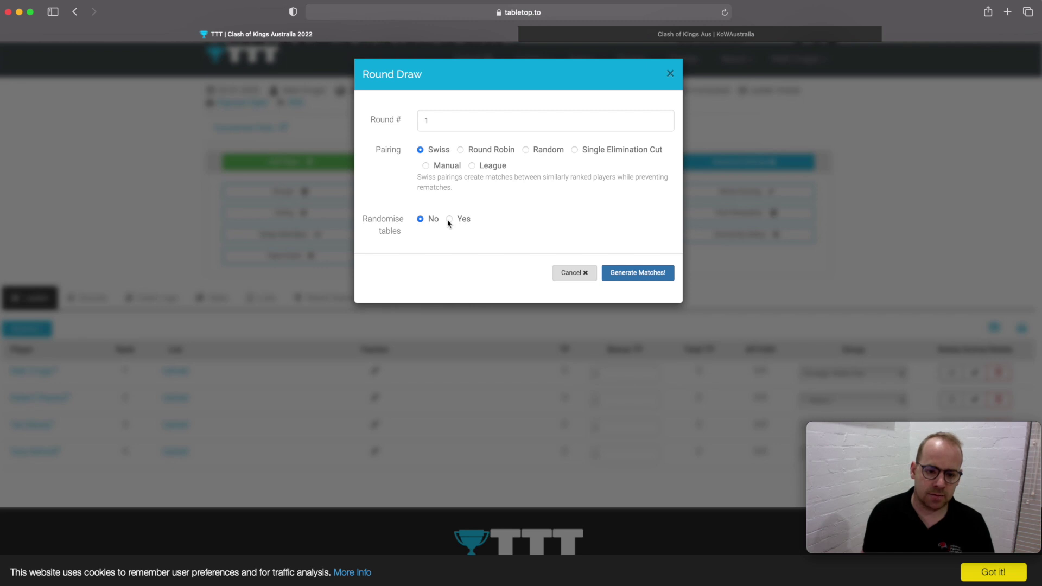
{"action": "left_click", "coordinate": [448, 219]}
{"action": "left_click", "coordinate": [399, 254]}
{"action": "type", "text": "2"}
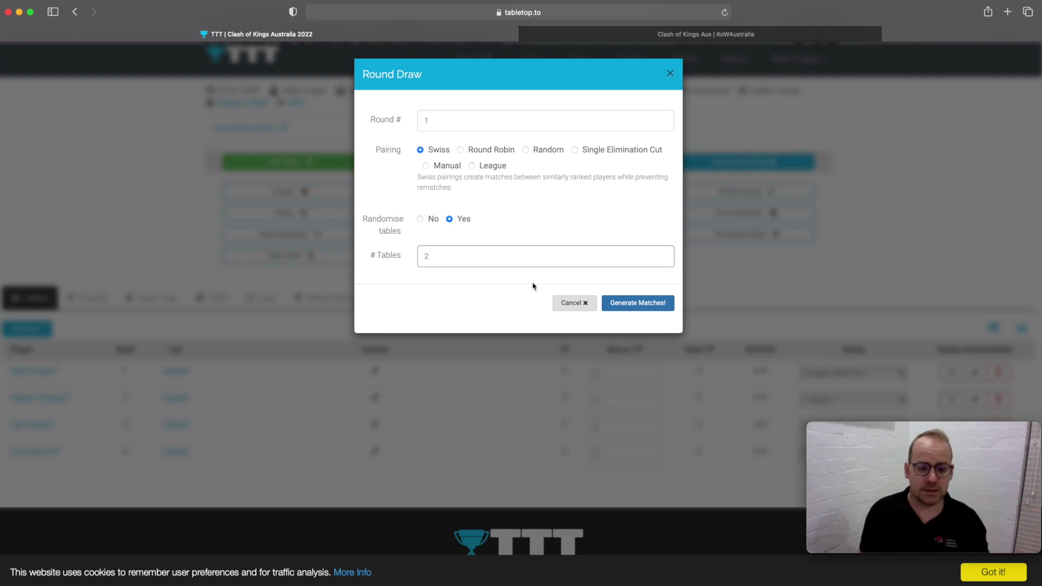
{"action": "left_click", "coordinate": [622, 307]}
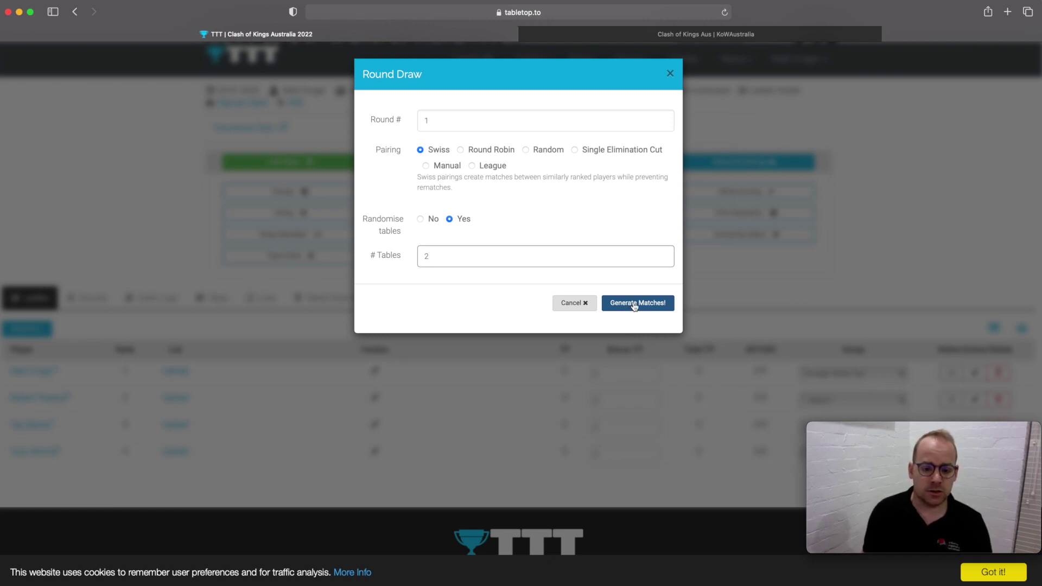
{"action": "left_click", "coordinate": [634, 306]}
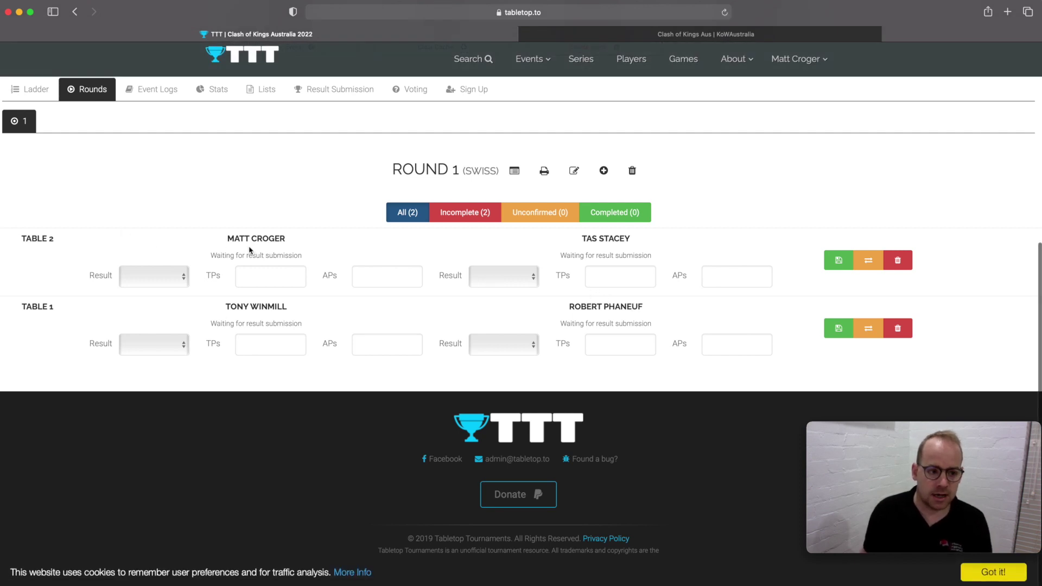
- Put a different player in Table 2's first slot and save the pairing
{"action": "scroll", "coordinate": [249, 250], "scroll_direction": "up", "scroll_amount": 1}
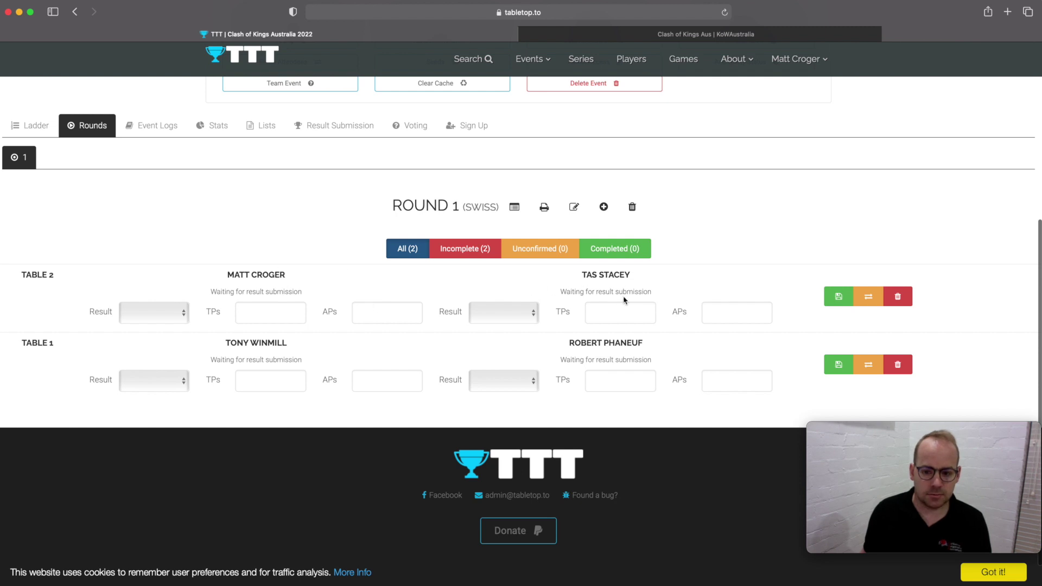
{"action": "scroll", "coordinate": [606, 291], "scroll_direction": "down", "scroll_amount": 1}
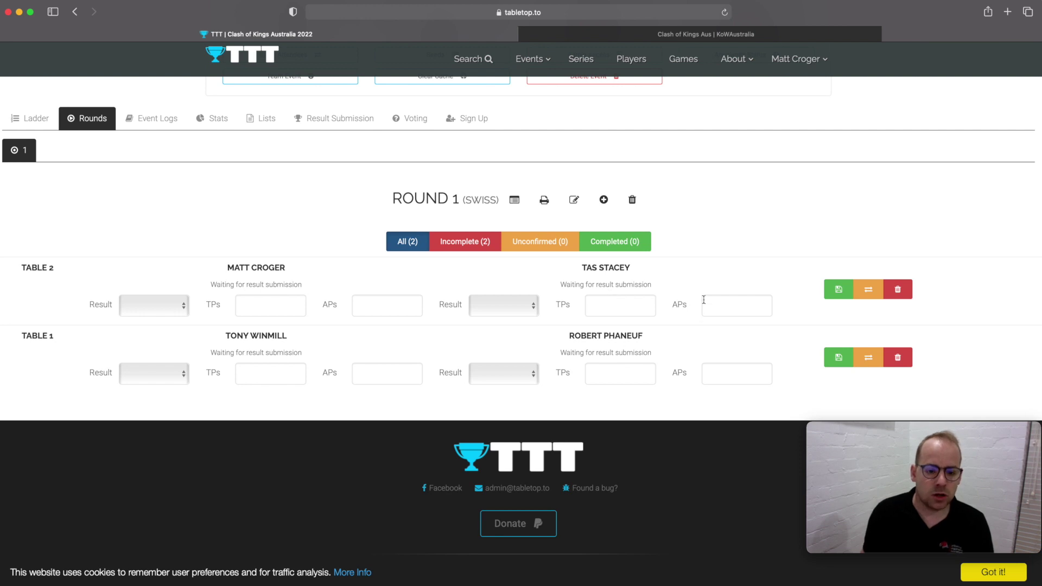
{"action": "scroll", "coordinate": [701, 298], "scroll_direction": "down", "scroll_amount": 1}
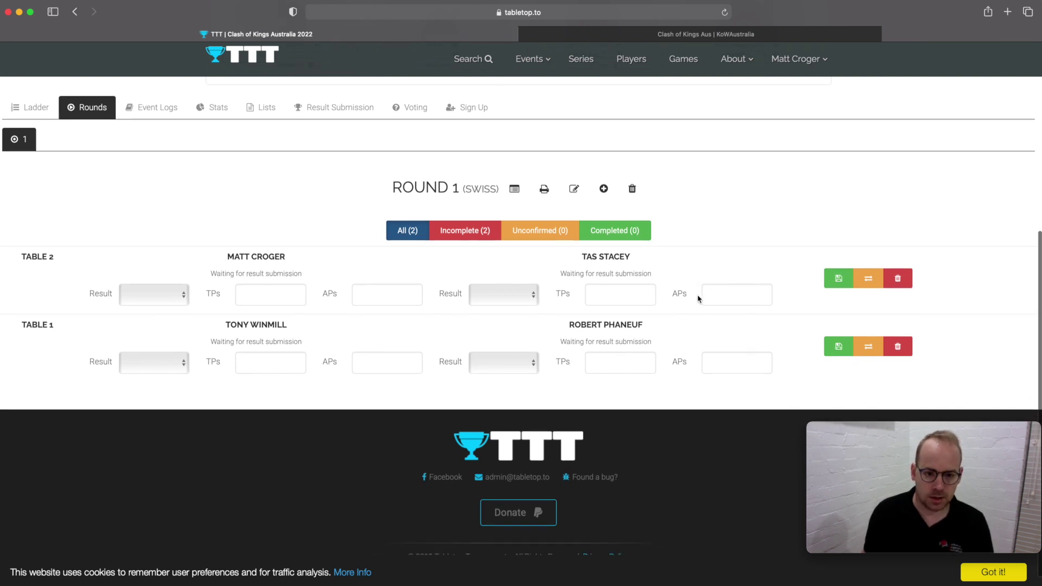
{"action": "left_click", "coordinate": [868, 279]}
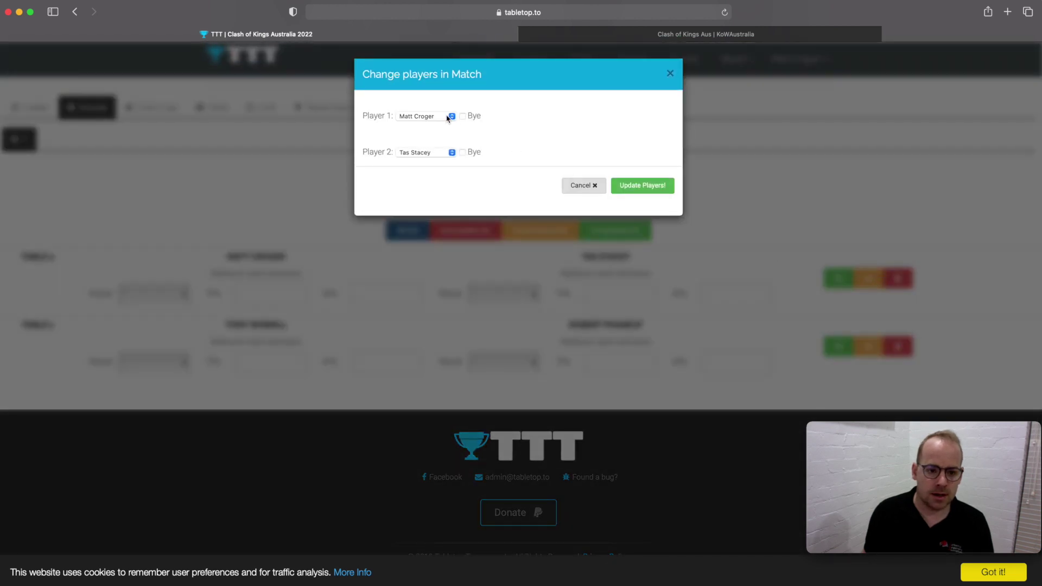
{"action": "left_click", "coordinate": [432, 119]}
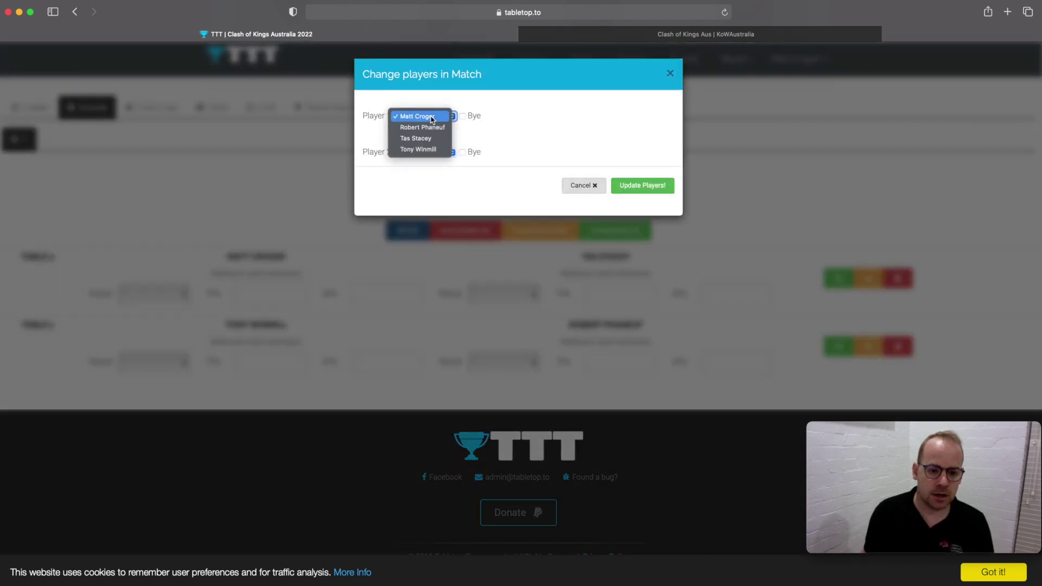
{"action": "left_click", "coordinate": [428, 155]}
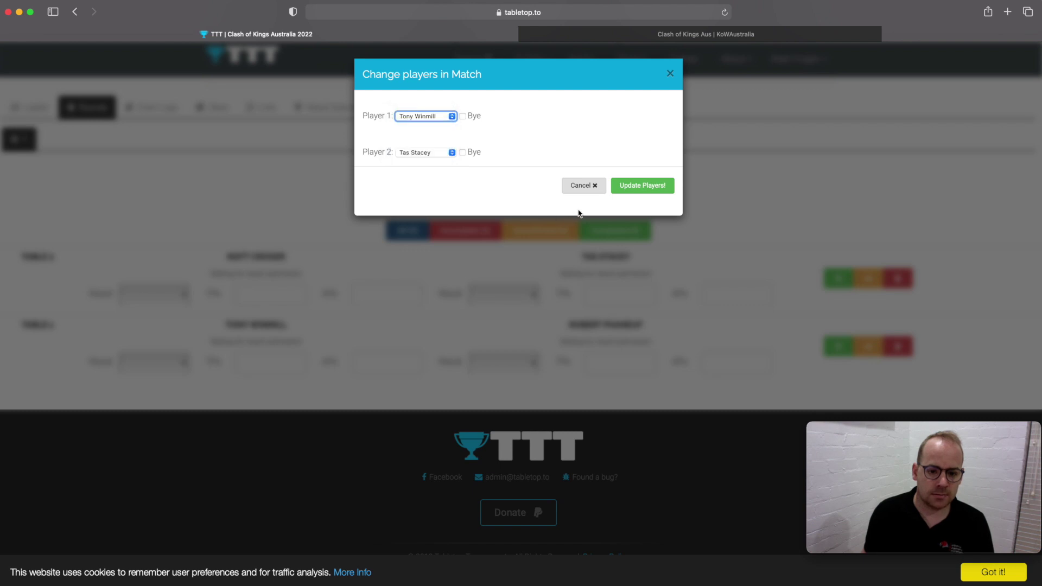
{"action": "left_click", "coordinate": [628, 190]}
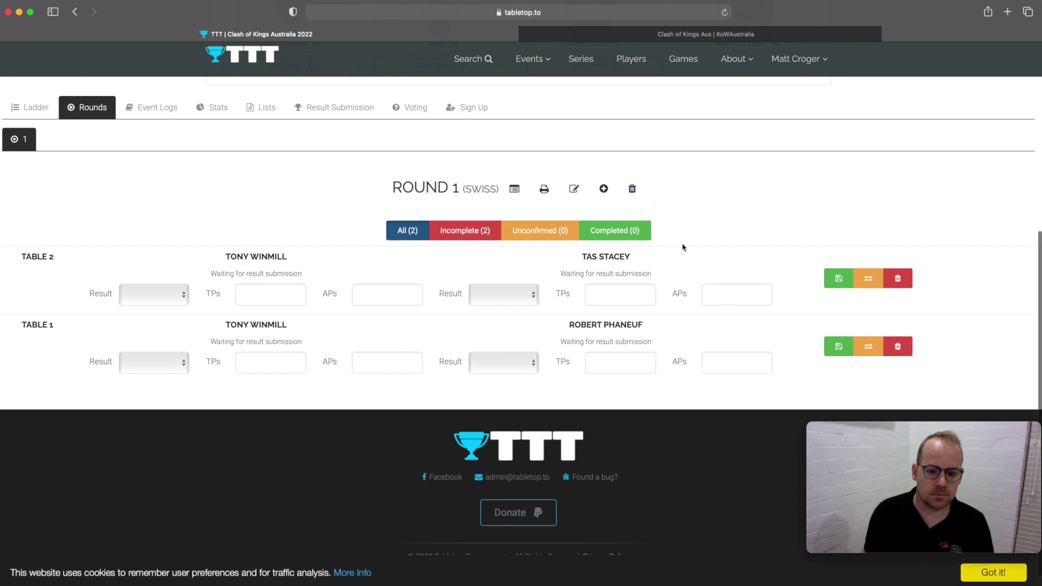
- Move the displaced player into Table 1's first slot and save the pairing
{"action": "left_click", "coordinate": [867, 350]}
{"action": "left_click", "coordinate": [452, 115]}
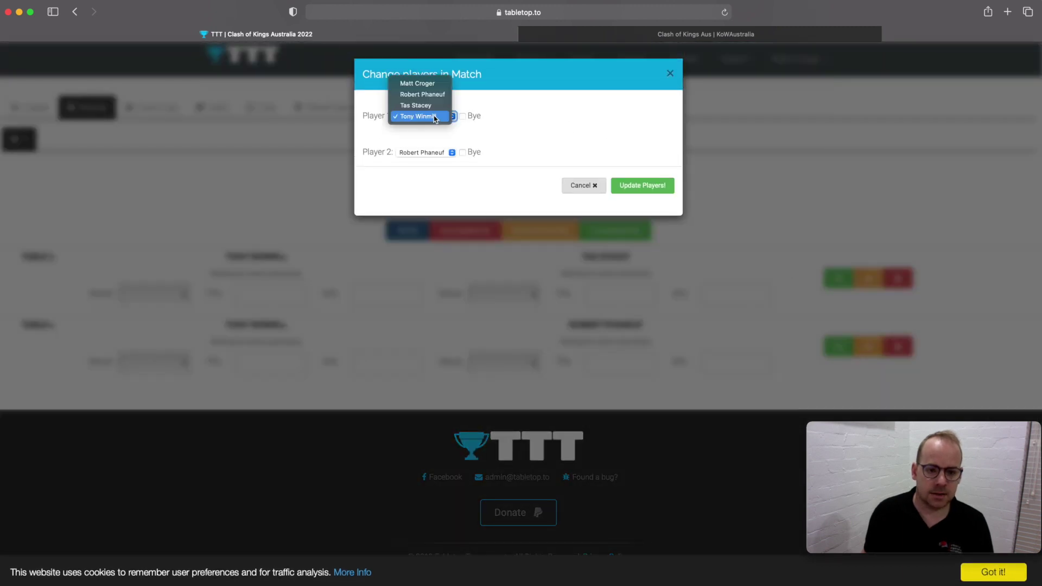
{"action": "left_click", "coordinate": [418, 83]}
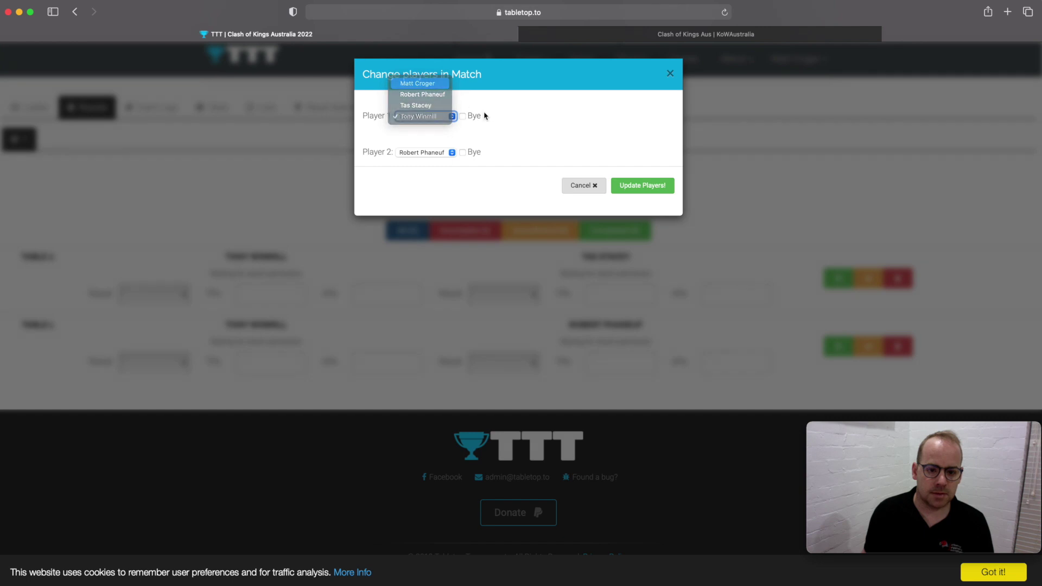
{"action": "left_click", "coordinate": [630, 187]}
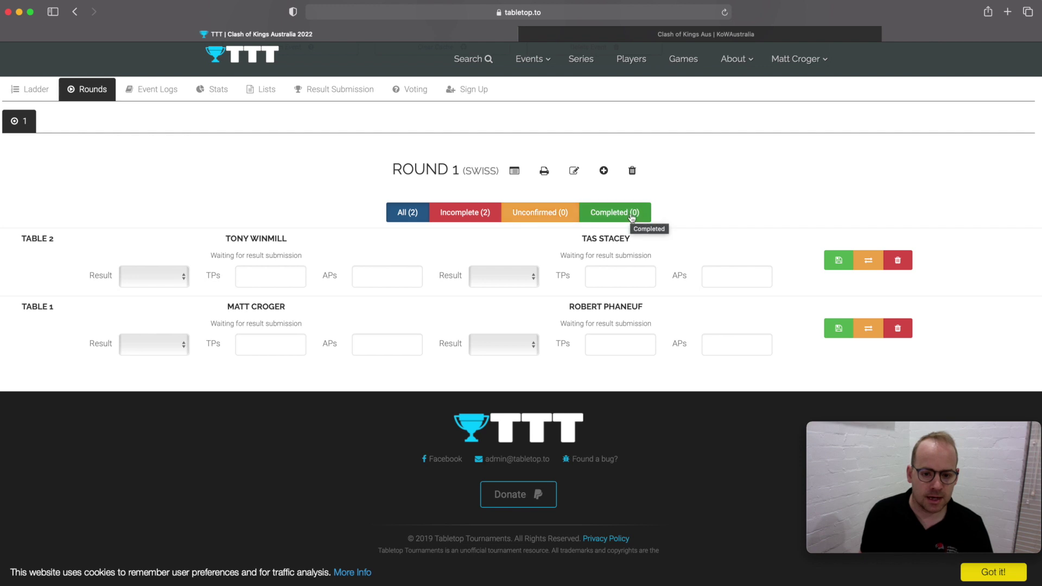
{"action": "scroll", "coordinate": [490, 188], "scroll_direction": "up", "scroll_amount": 3}
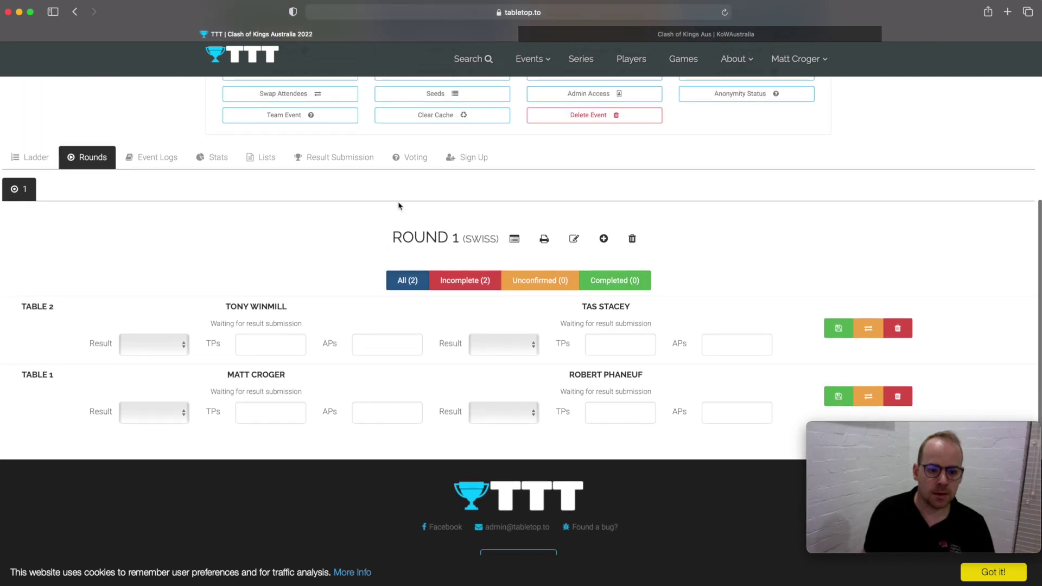
{"action": "scroll", "coordinate": [411, 229], "scroll_direction": "down", "scroll_amount": 1}
{"action": "scroll", "coordinate": [411, 229], "scroll_direction": "up", "scroll_amount": 2}
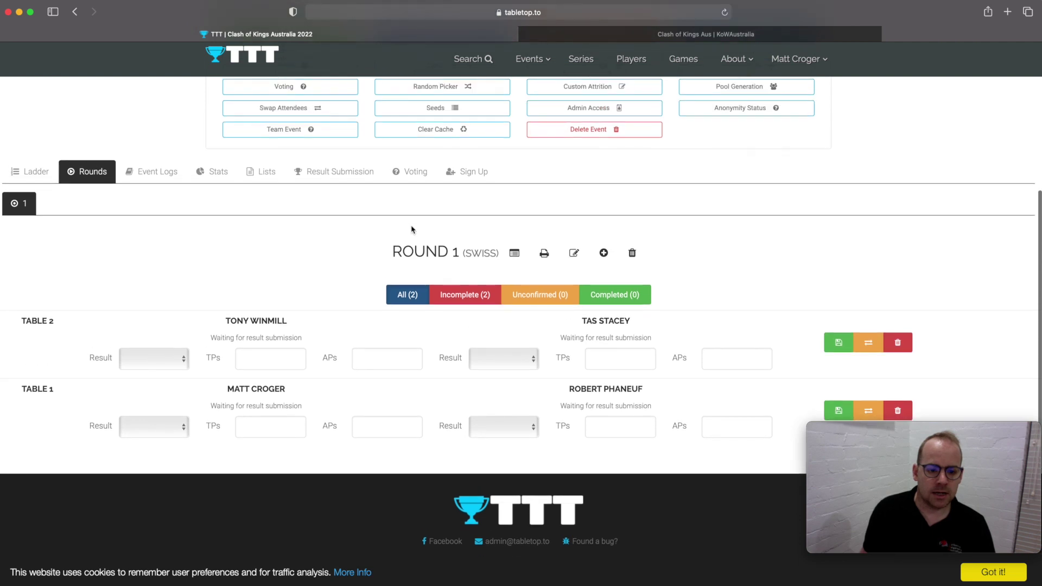
- Record a Win with 21 TPs for Table 1's first player in Result Submission
{"action": "left_click", "coordinate": [369, 180]}
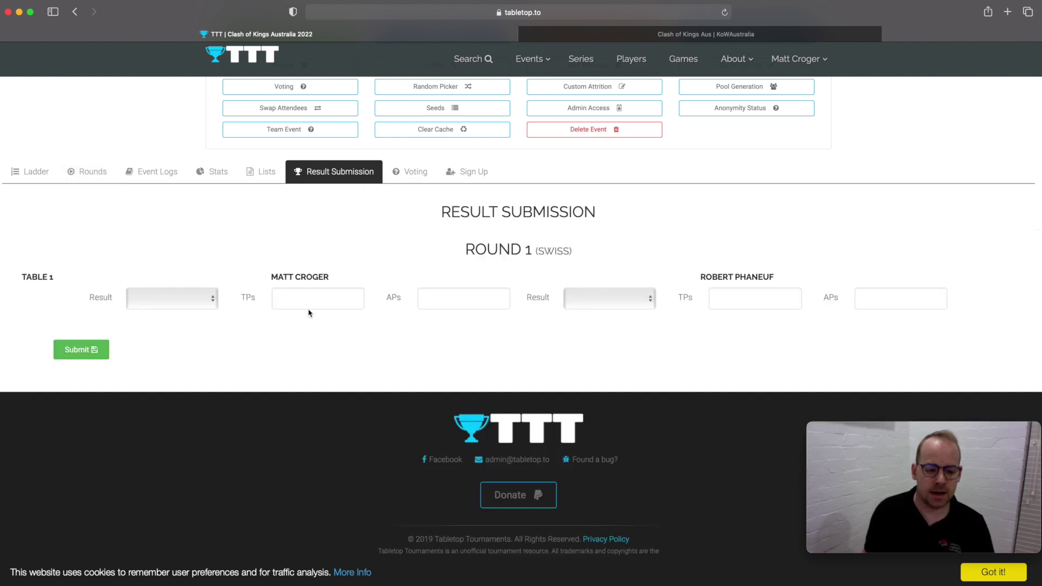
{"action": "left_click", "coordinate": [213, 303]}
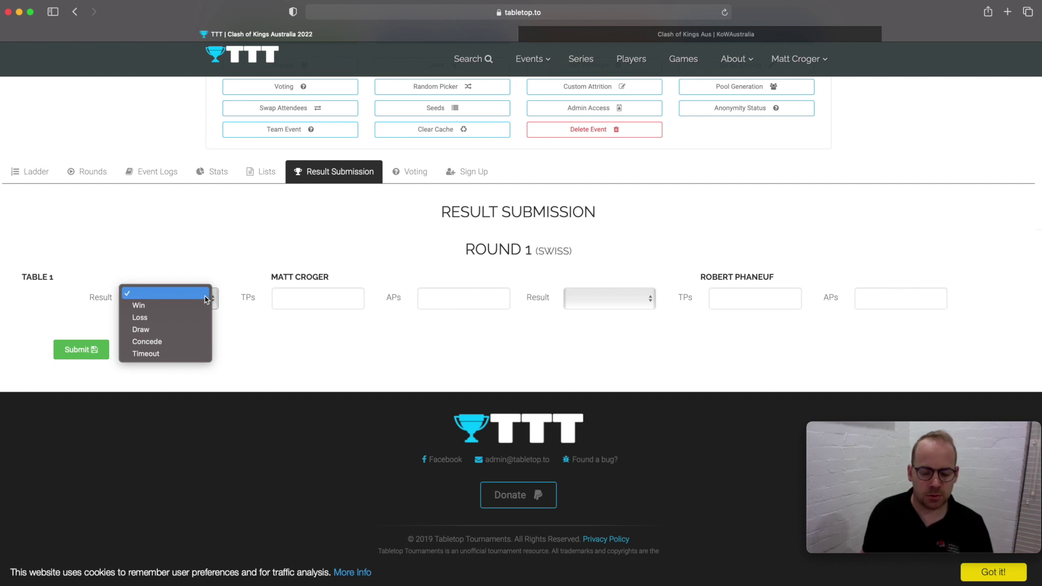
{"action": "left_click", "coordinate": [190, 306]}
{"action": "left_click", "coordinate": [298, 302]}
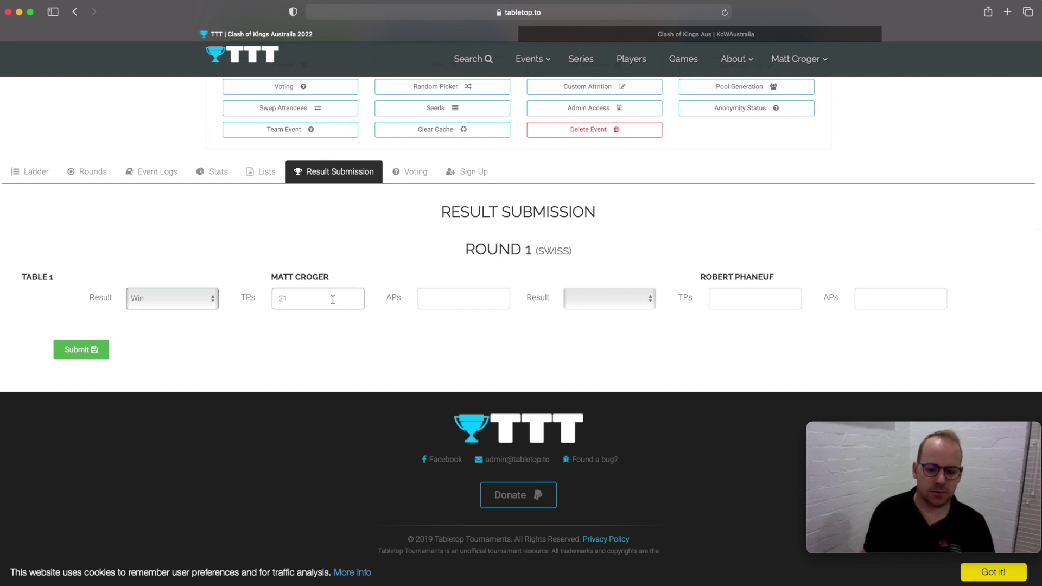
- Record the opponent's Loss with 0 TPs, give the winner 2000 APs, and submit
{"action": "left_click", "coordinate": [717, 300]}
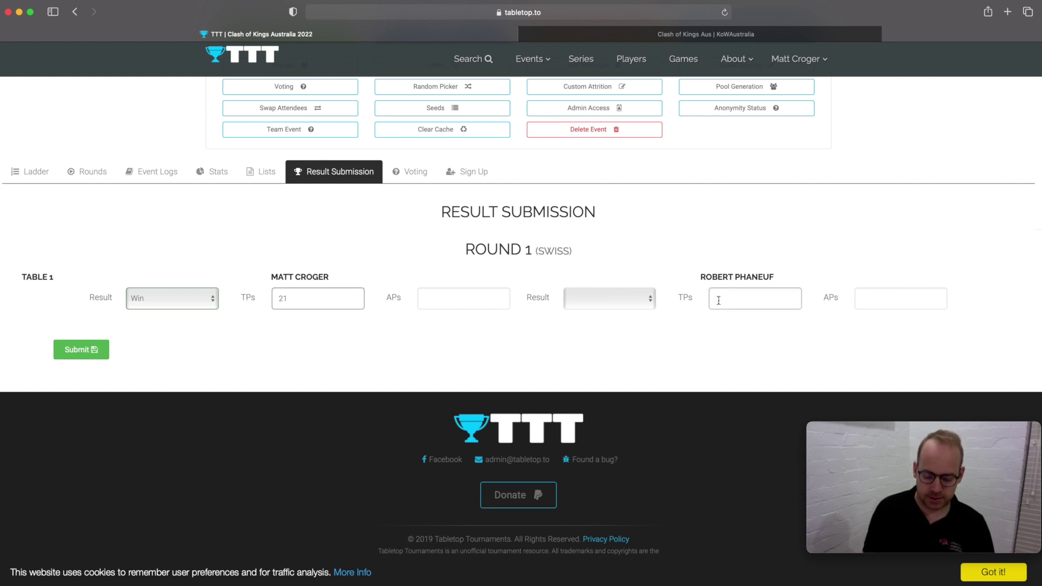
{"action": "left_click", "coordinate": [618, 302]}
{"action": "left_click", "coordinate": [611, 320]}
{"action": "left_click", "coordinate": [469, 299]}
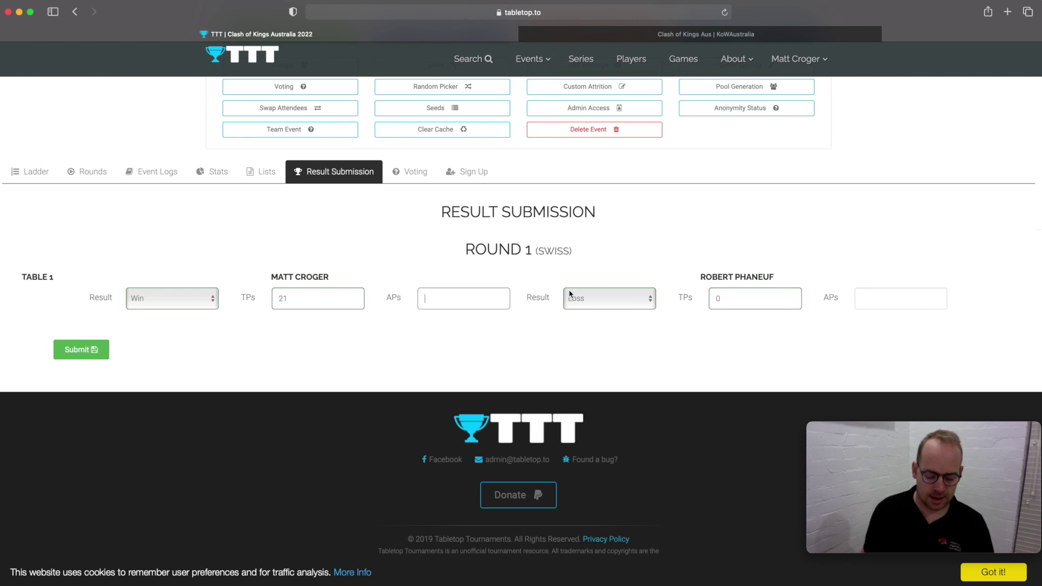
{"action": "type", "text": "2000"}
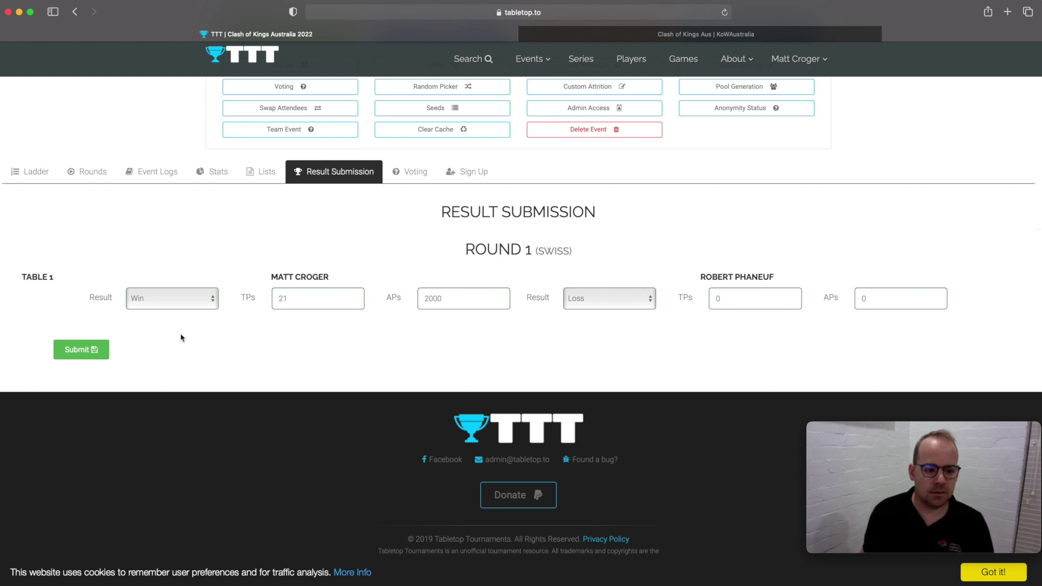
{"action": "left_click", "coordinate": [87, 349]}
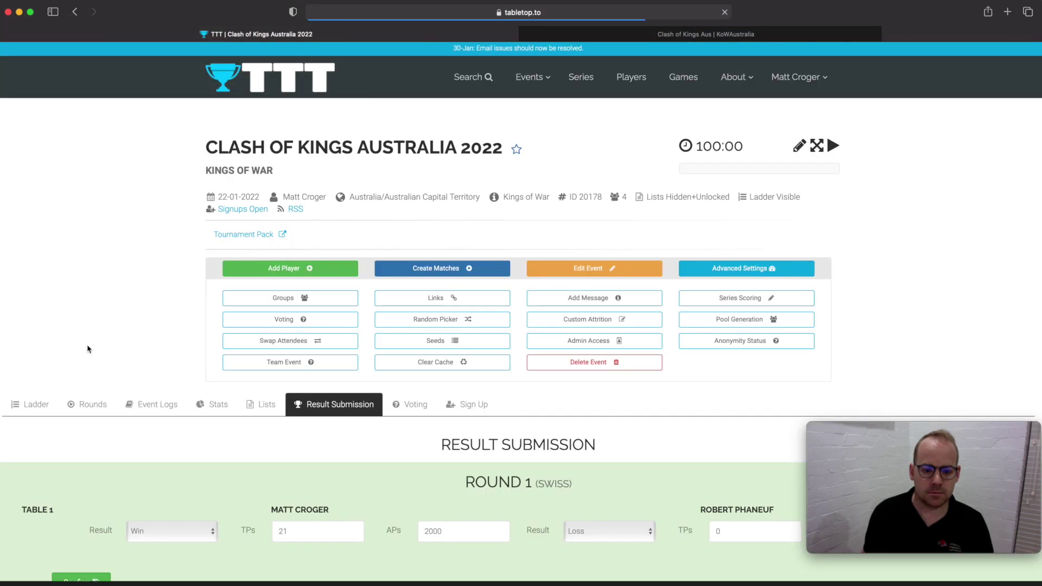
{"action": "scroll", "coordinate": [268, 345], "scroll_direction": "down", "scroll_amount": 1}
{"action": "scroll", "coordinate": [268, 345], "scroll_direction": "down", "scroll_amount": 3}
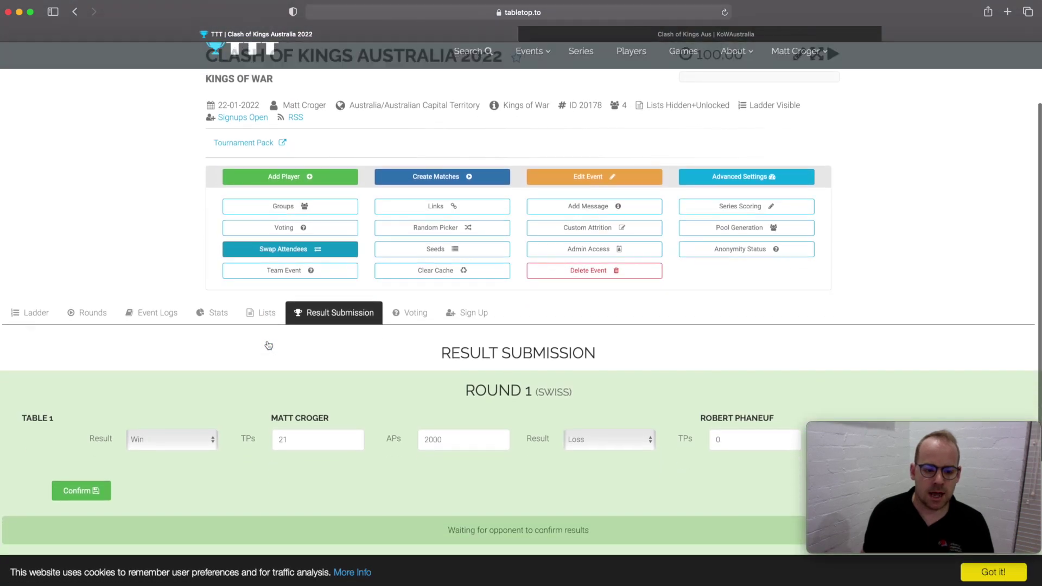
{"action": "scroll", "coordinate": [336, 318], "scroll_direction": "down", "scroll_amount": 5}
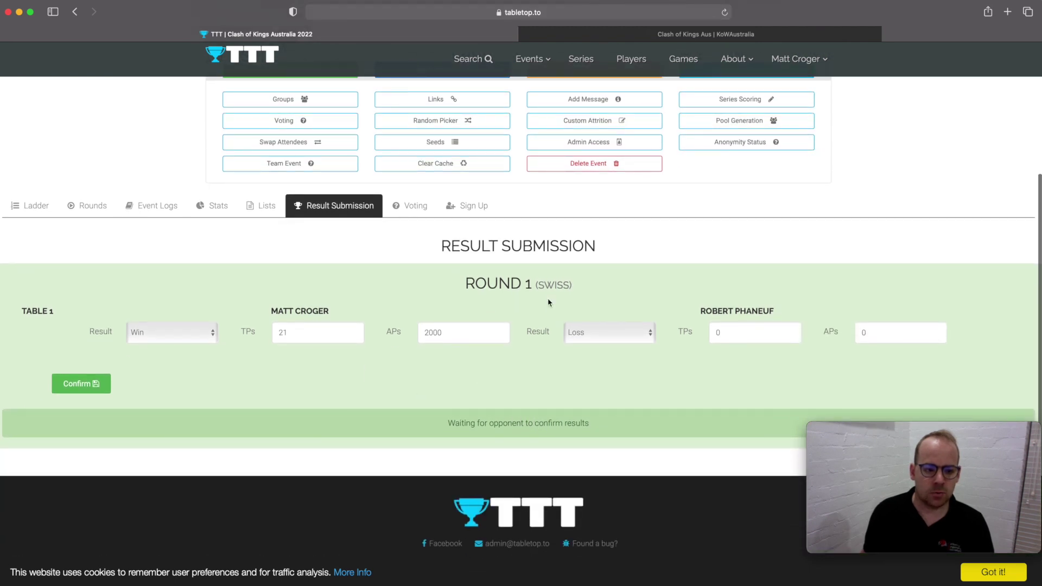
- Fill Table 1 from the submitted result and save it
{"action": "left_click", "coordinate": [90, 206]}
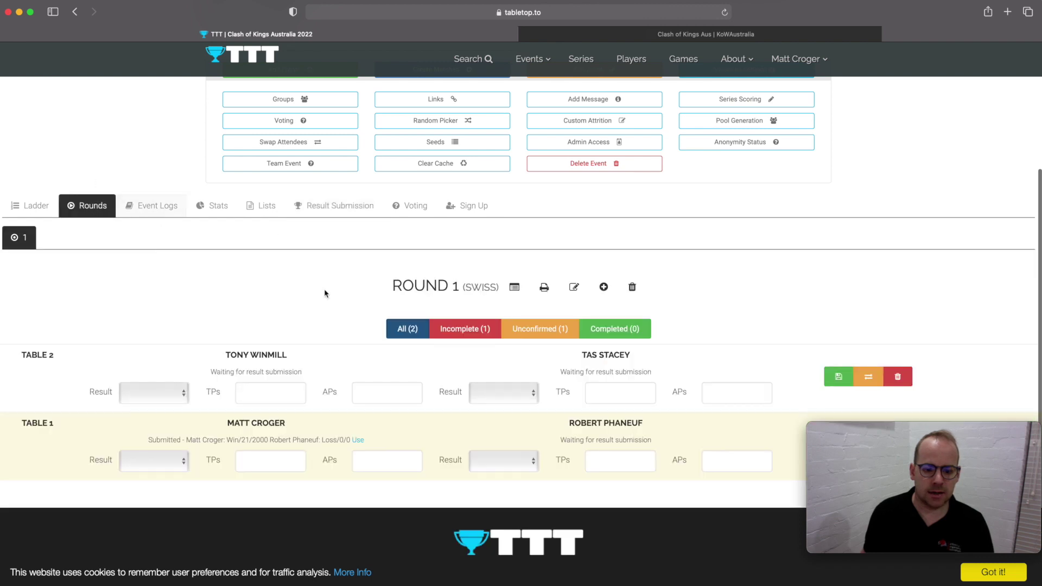
{"action": "scroll", "coordinate": [395, 309], "scroll_direction": "down", "scroll_amount": 3}
{"action": "scroll", "coordinate": [396, 309], "scroll_direction": "down", "scroll_amount": 2}
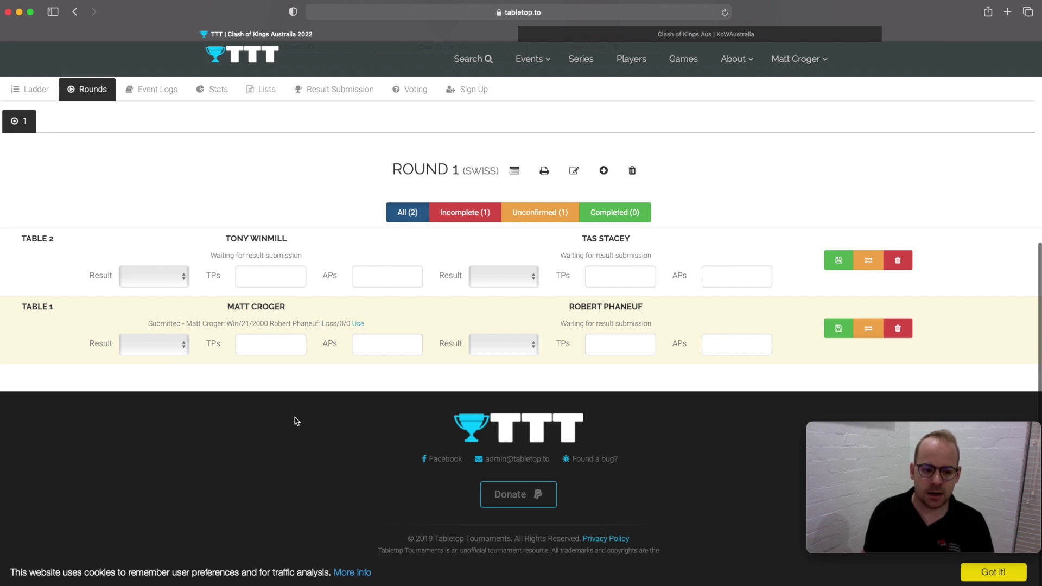
{"action": "scroll", "coordinate": [320, 353], "scroll_direction": "up", "scroll_amount": 1}
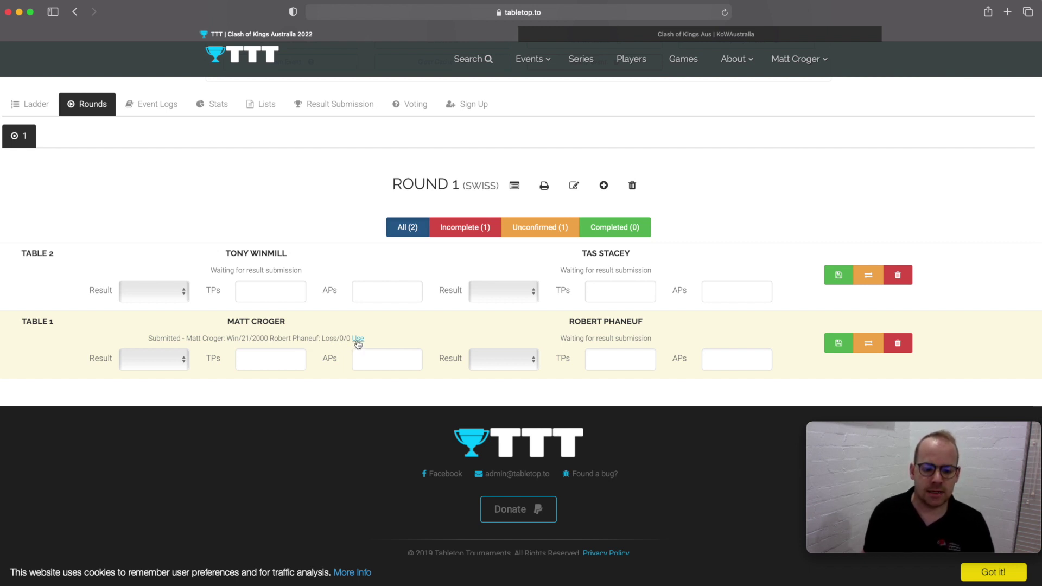
{"action": "left_click", "coordinate": [357, 339]}
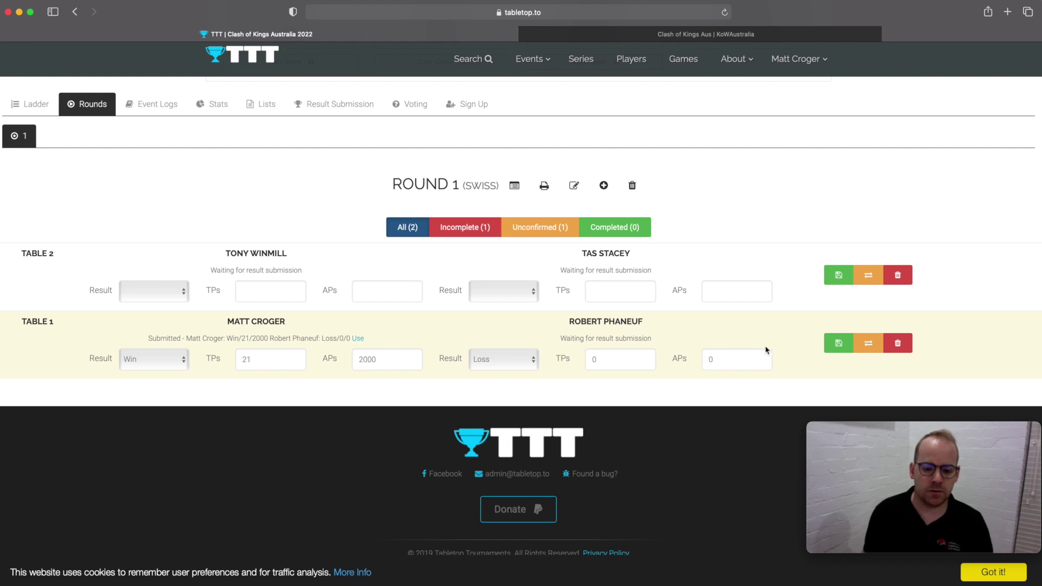
{"action": "left_click", "coordinate": [837, 343]}
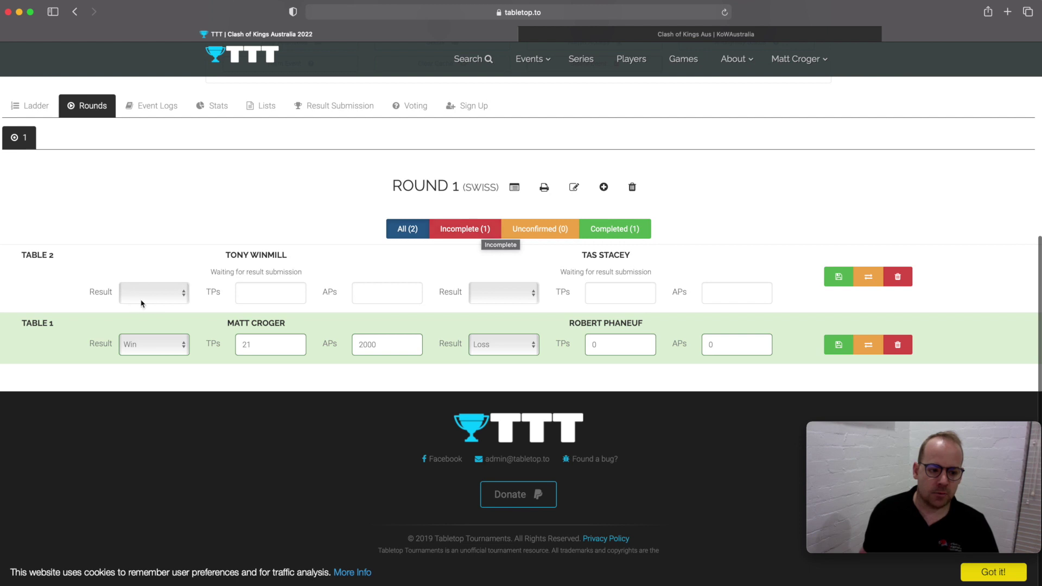
- Save Table 2 as a 15 TP/1800 AP win over 6 TP/1500 AP, then show the draw fullscreen
{"action": "left_click", "coordinate": [159, 299]}
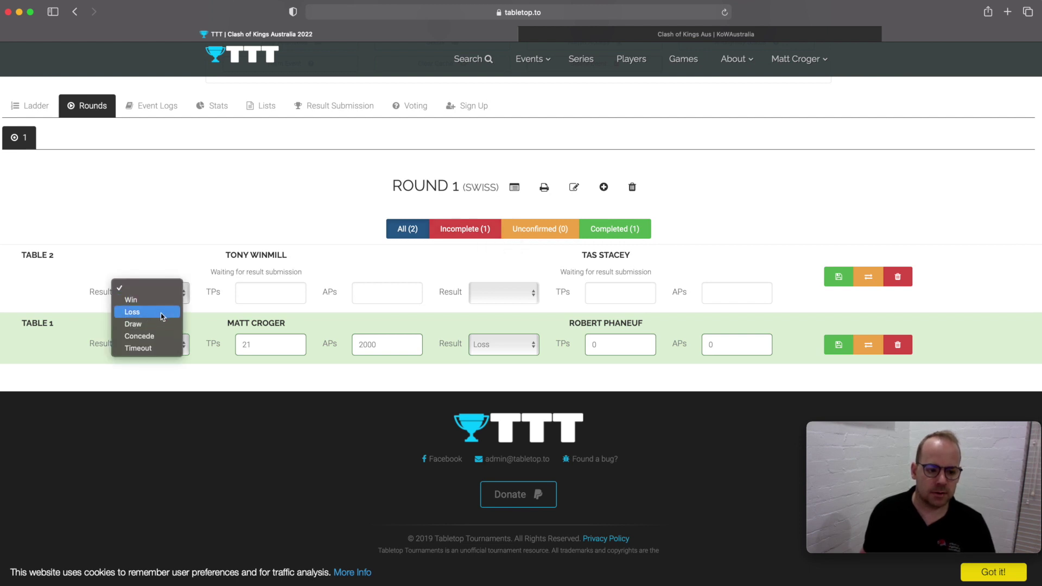
{"action": "left_click", "coordinate": [163, 312]}
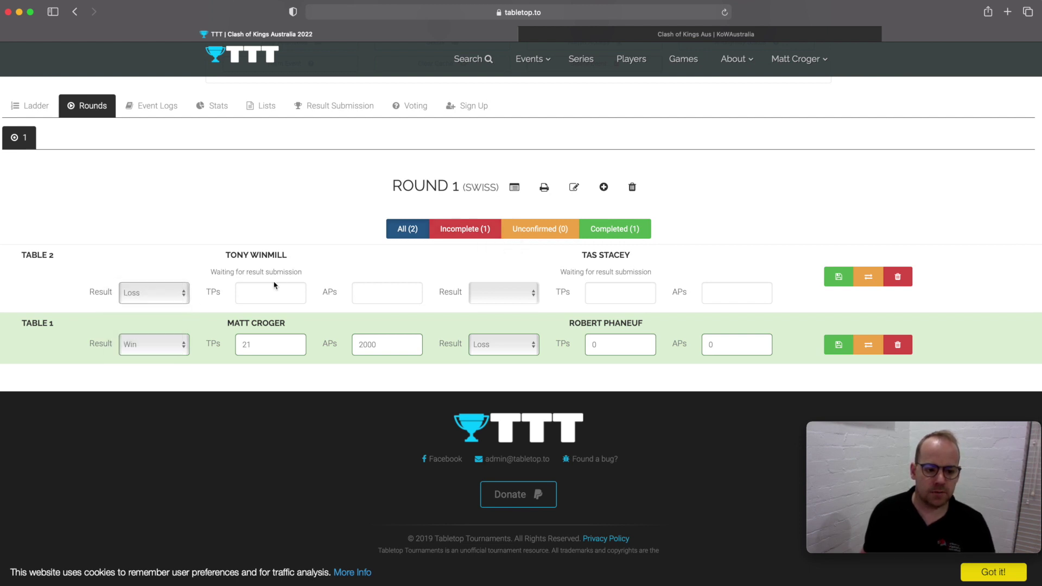
{"action": "left_click", "coordinate": [278, 293]}
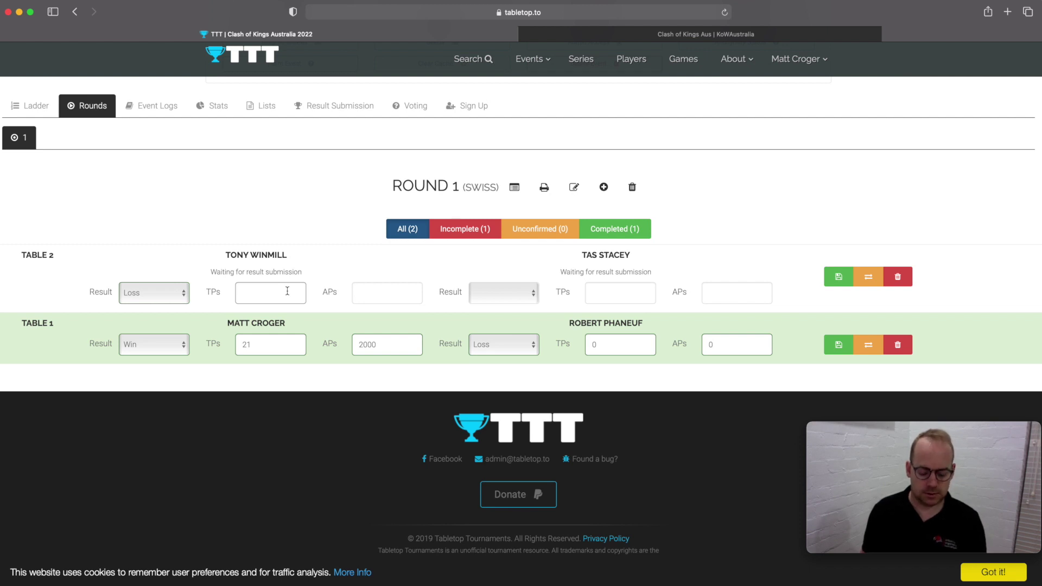
{"action": "left_click", "coordinate": [620, 292]}
{"action": "type", "text": "15"}
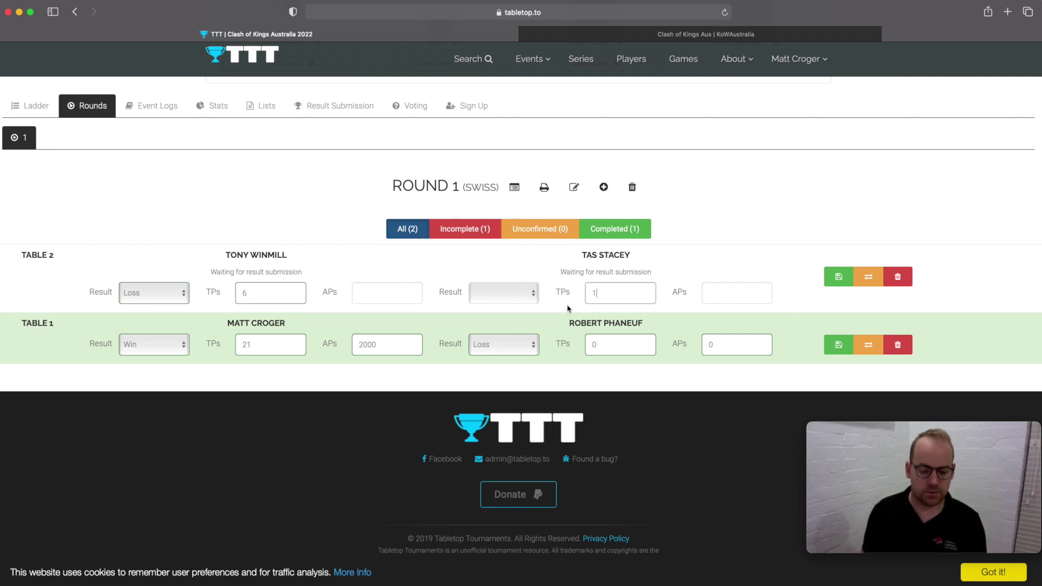
{"action": "left_click", "coordinate": [510, 295]}
{"action": "left_click", "coordinate": [513, 301]}
{"action": "left_click", "coordinate": [725, 298]}
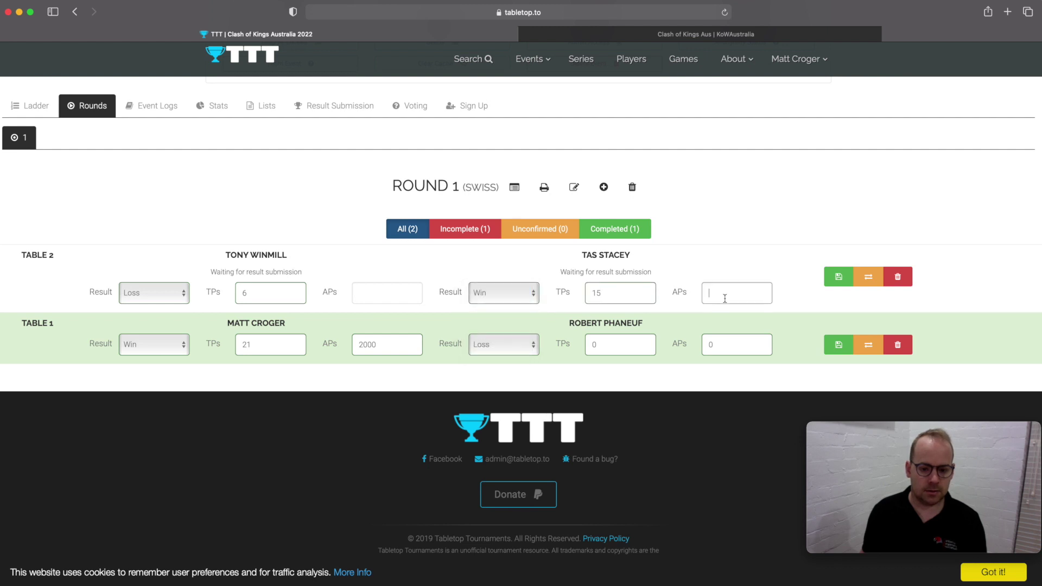
{"action": "type", "text": "1800"}
{"action": "left_click", "coordinate": [396, 293]}
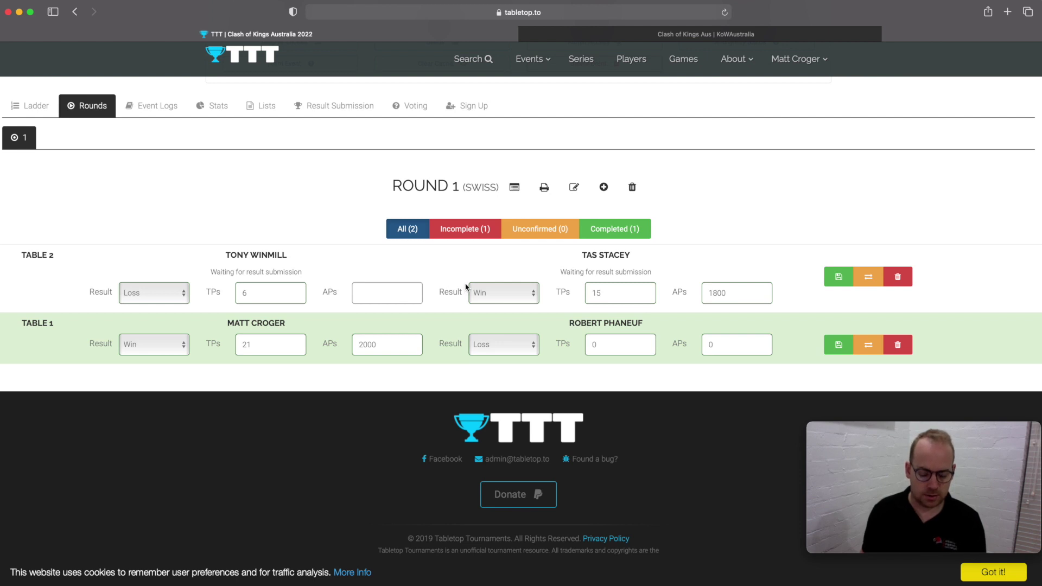
{"action": "type", "text": "1500"}
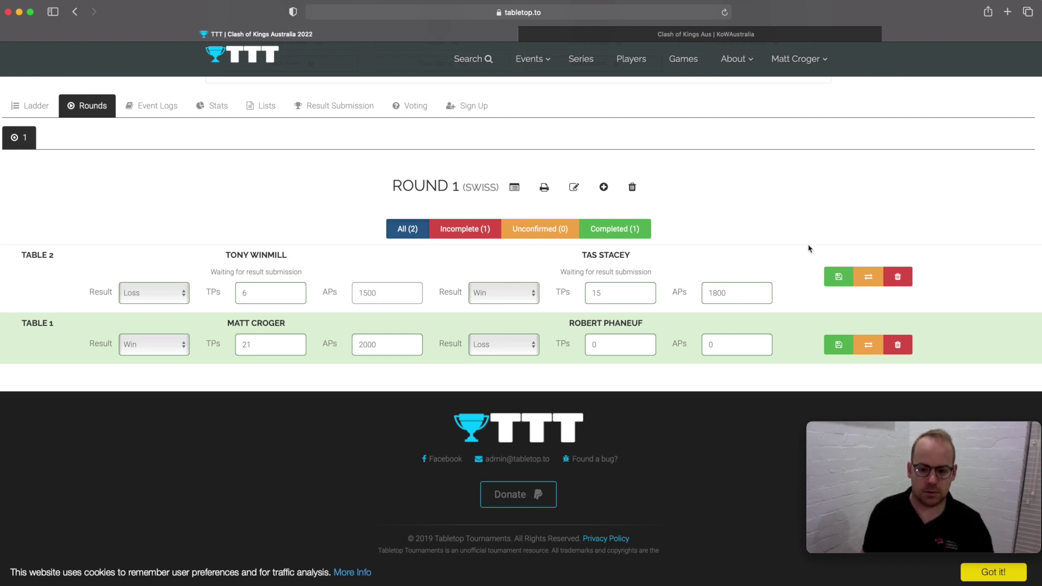
{"action": "left_click", "coordinate": [839, 283]}
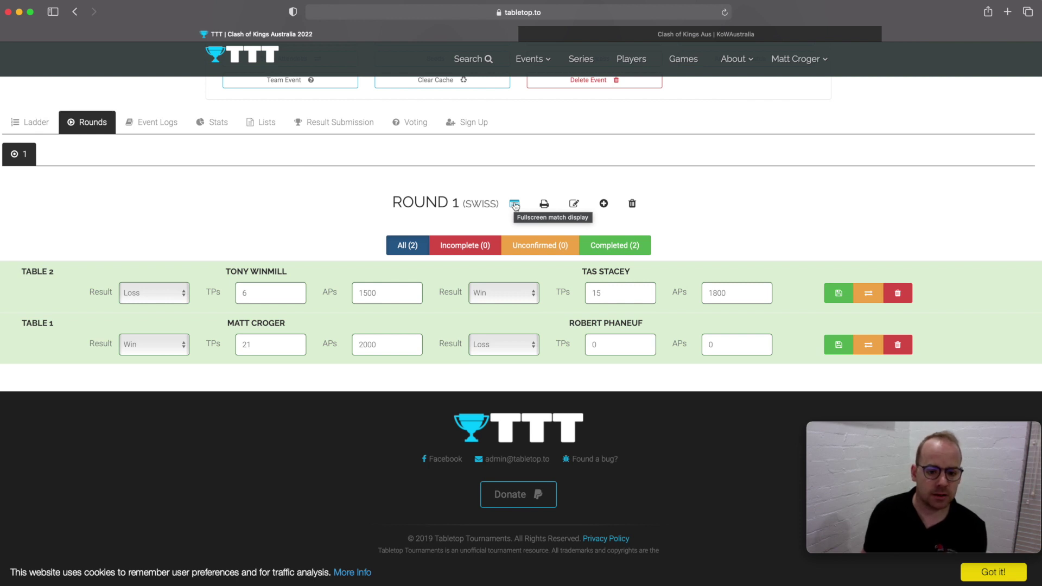
{"action": "left_click", "coordinate": [514, 204]}
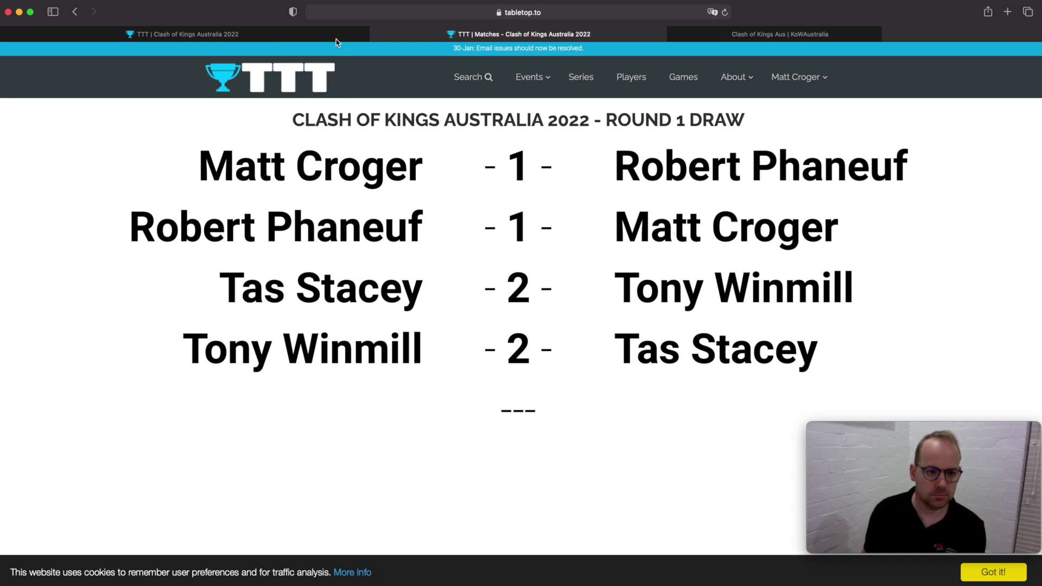
- Switch back to the first browser tab showing Round 1's completed results
{"action": "left_click", "coordinate": [302, 33]}
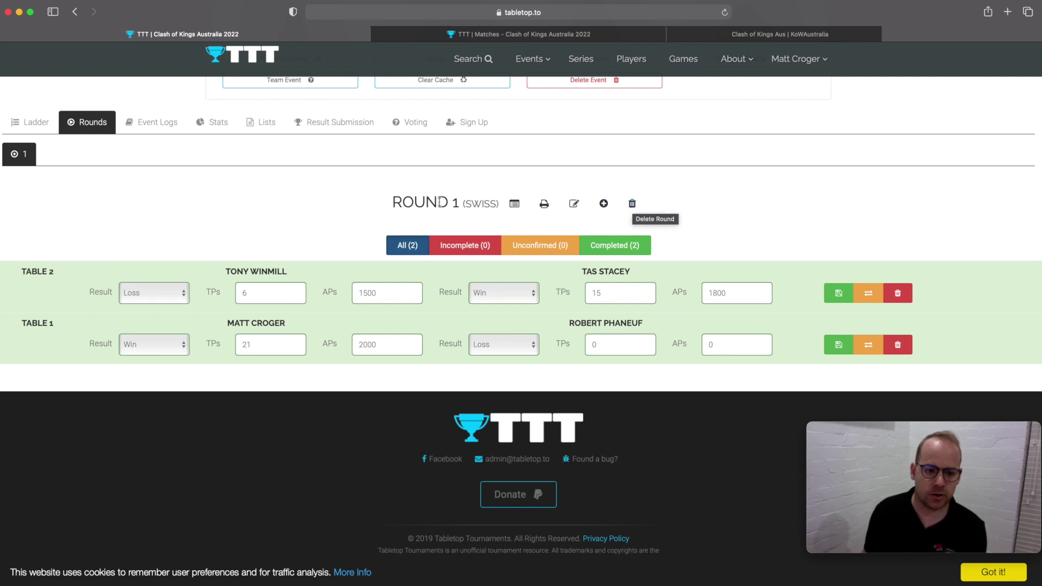
{"action": "scroll", "coordinate": [633, 206], "scroll_direction": "up", "scroll_amount": 2}
{"action": "scroll", "coordinate": [441, 202], "scroll_direction": "up", "scroll_amount": 1}
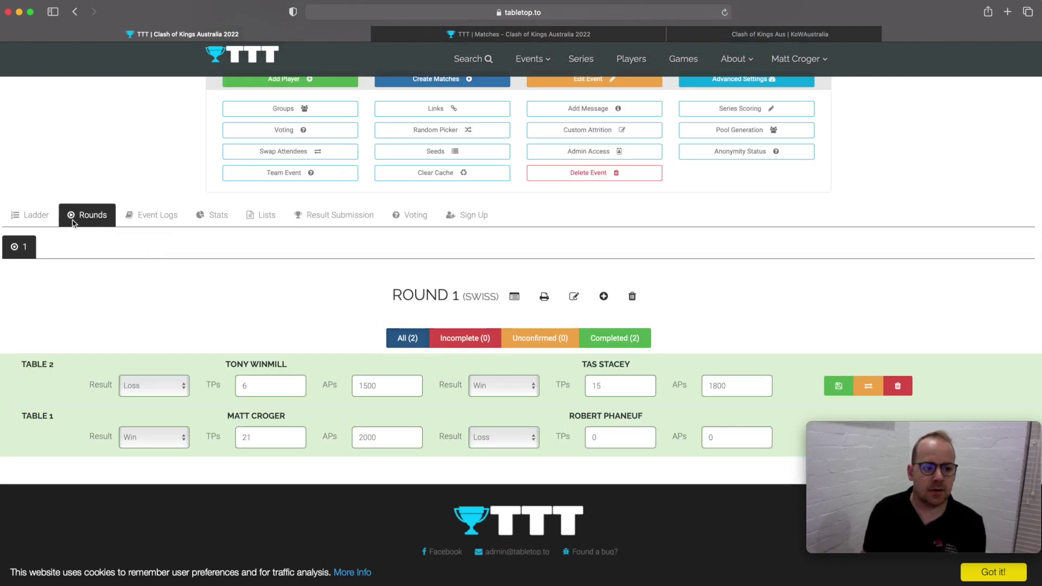
- On the Ladder, deactivate the third-ranked player with 6 TP
{"action": "left_click", "coordinate": [33, 215]}
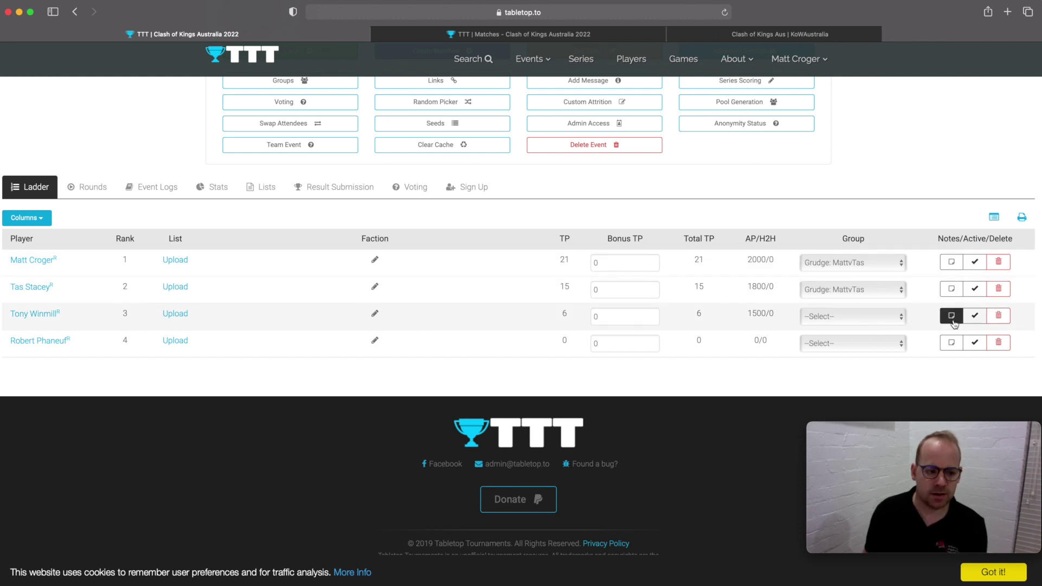
{"action": "left_click", "coordinate": [978, 320]}
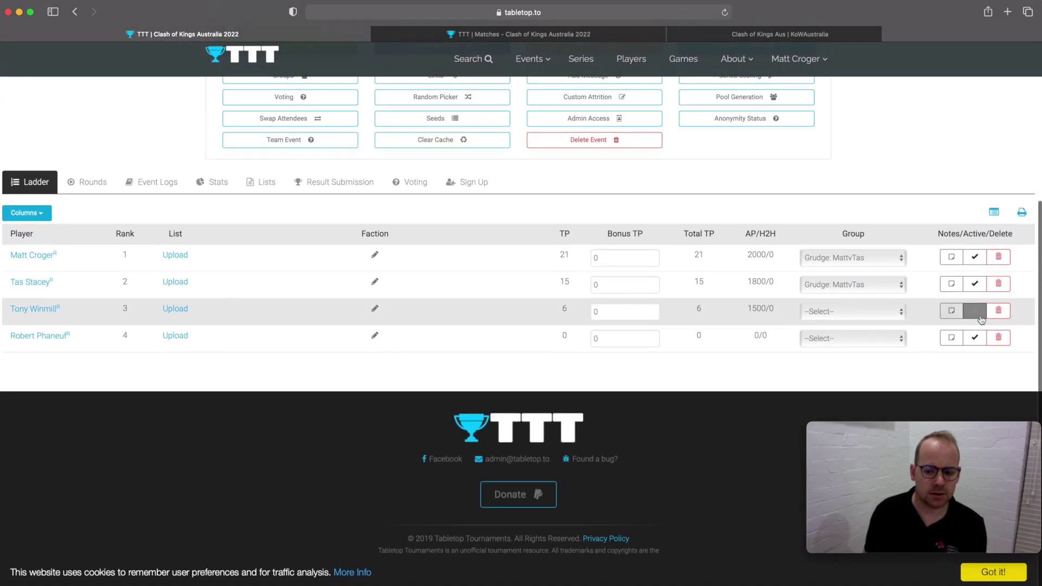
{"action": "scroll", "coordinate": [924, 315], "scroll_direction": "up", "scroll_amount": 2}
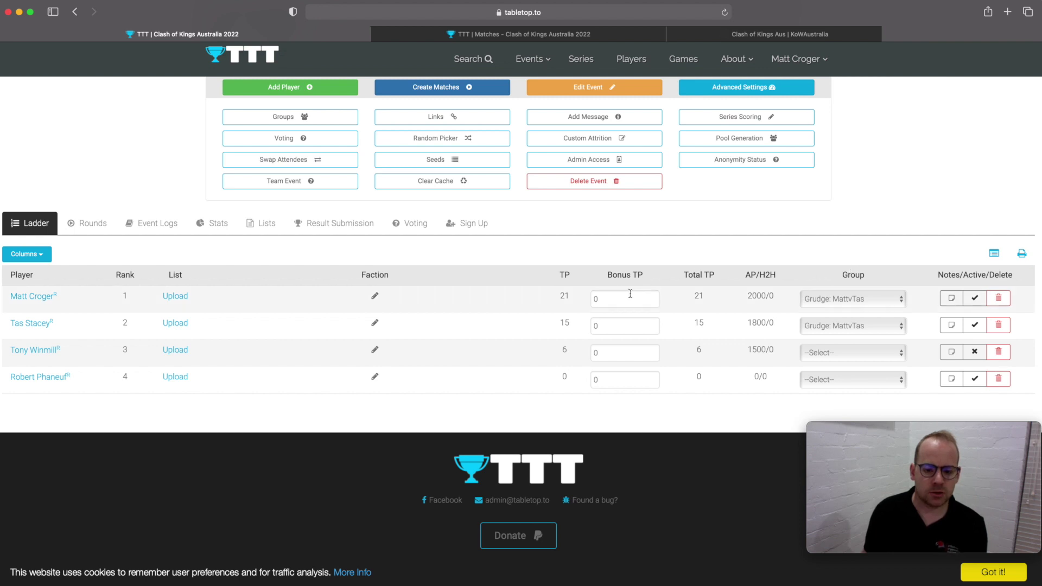
- Enter Bonus TP values of 10, 11, 5 and 25 for the four ladder players
{"action": "scroll", "coordinate": [618, 299], "scroll_direction": "up", "scroll_amount": 1}
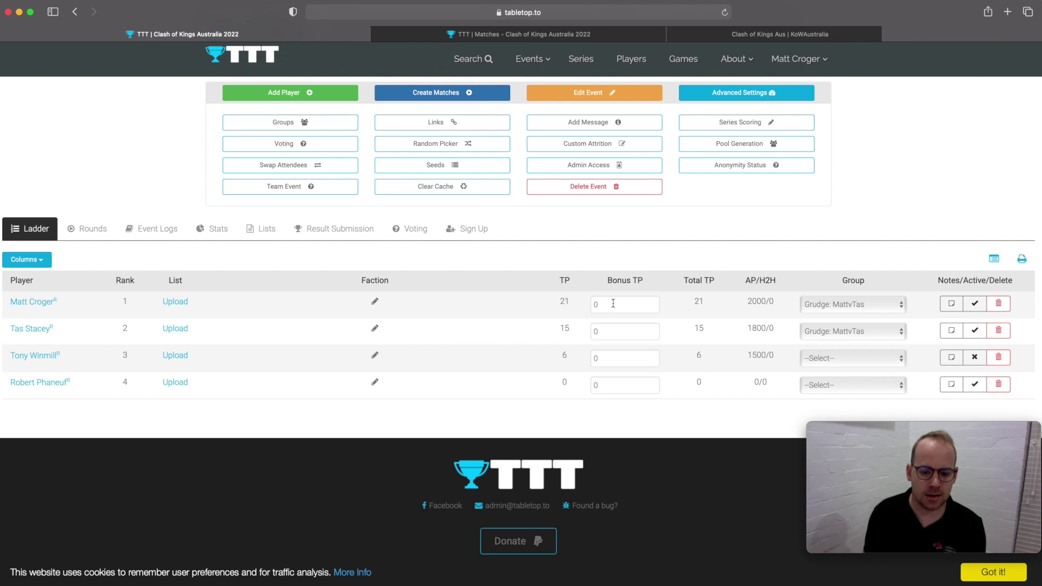
{"action": "left_click_drag", "start_coordinate": [613, 303], "coordinate": [587, 305]}
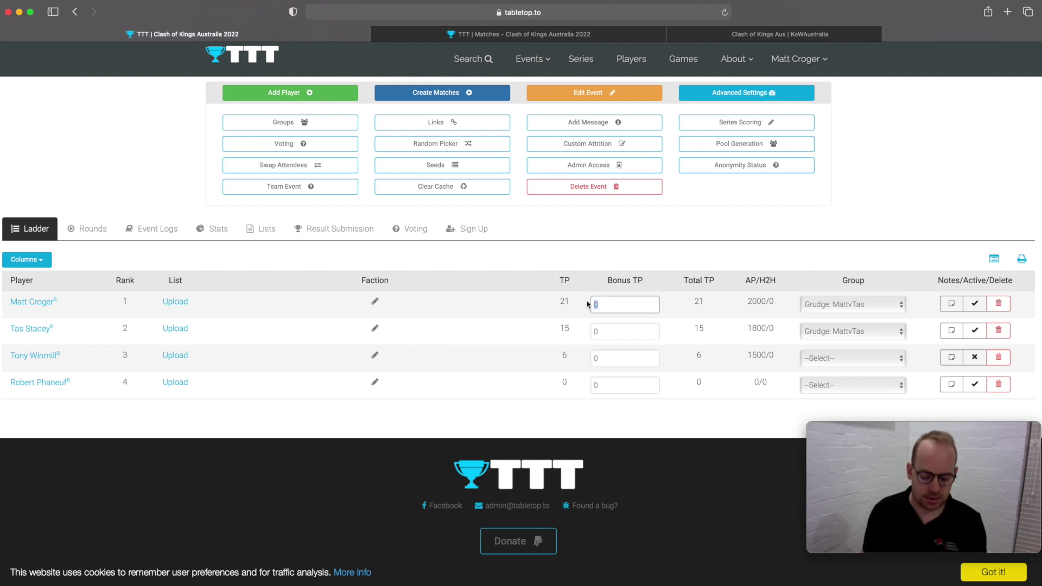
{"action": "type", "text": "10"}
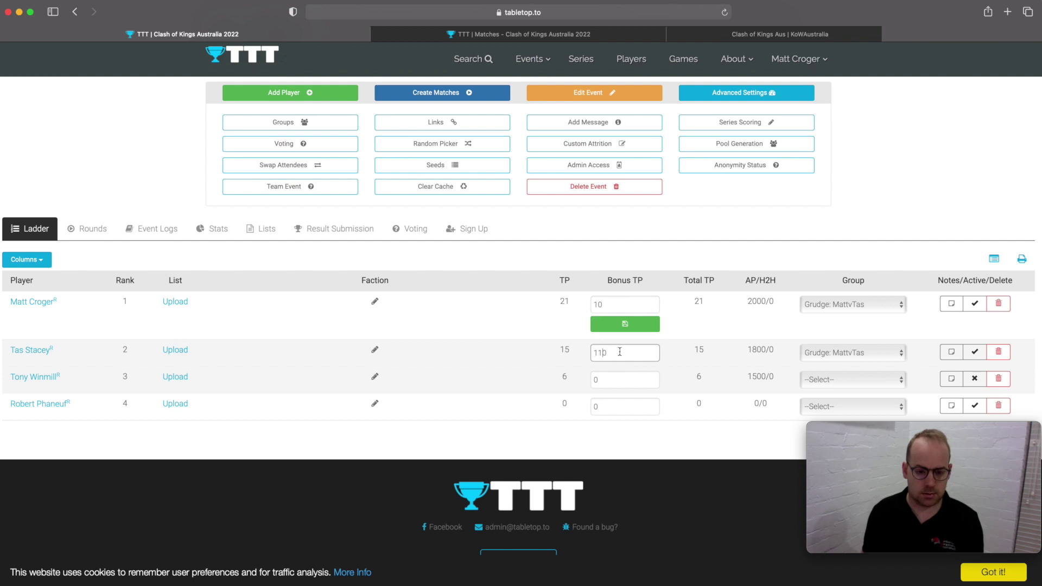
{"action": "left_click_drag", "start_coordinate": [609, 354], "coordinate": [602, 358]}
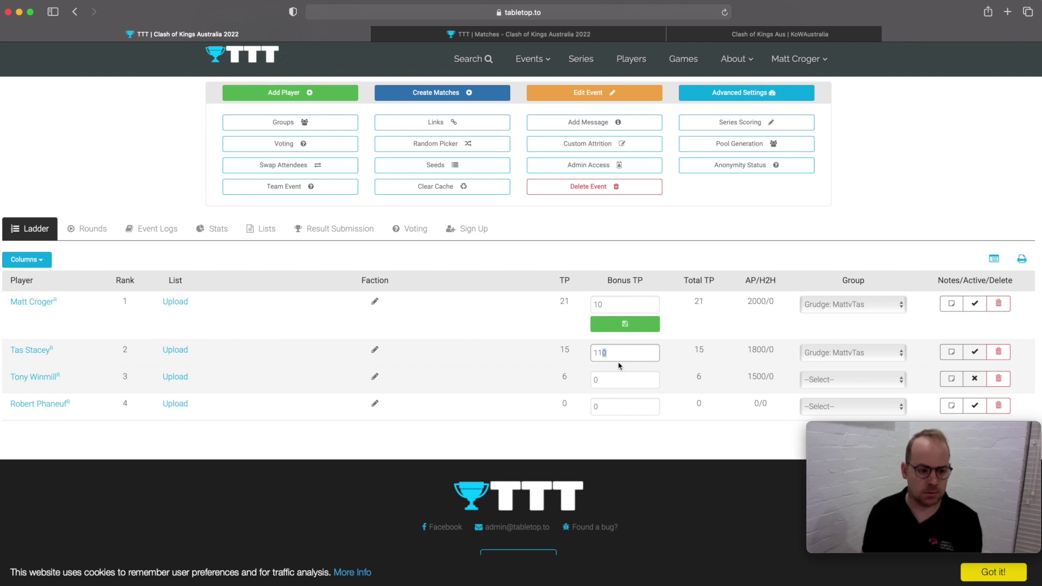
{"action": "key", "text": "BackSpace"}
{"action": "left_click", "coordinate": [627, 382]}
{"action": "left_click_drag", "start_coordinate": [606, 404], "coordinate": [593, 402]}
{"action": "type", "text": "5"}
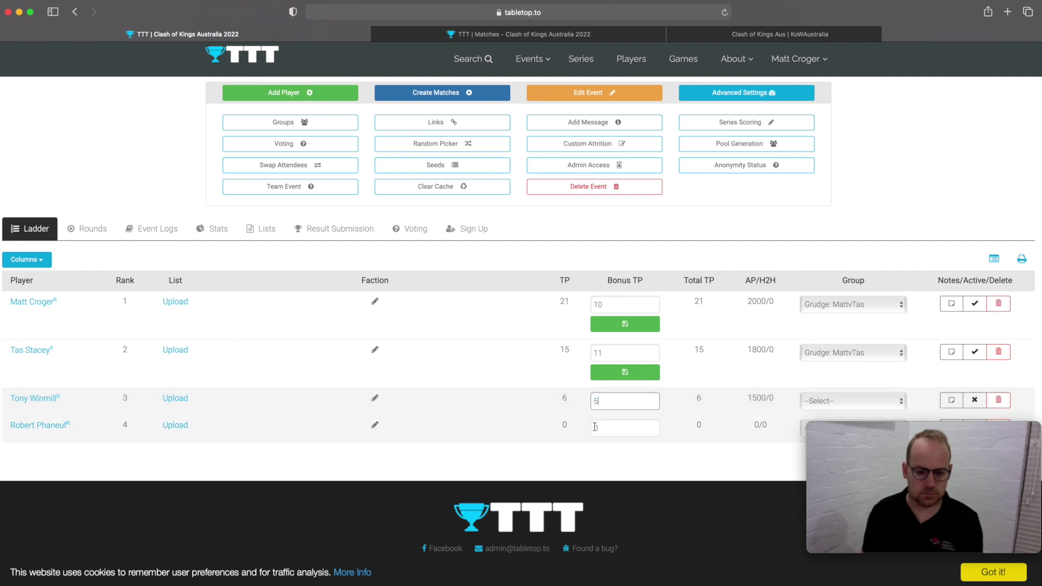
{"action": "left_click", "coordinate": [608, 431]}
{"action": "left_click_drag", "start_coordinate": [609, 452], "coordinate": [591, 456]}
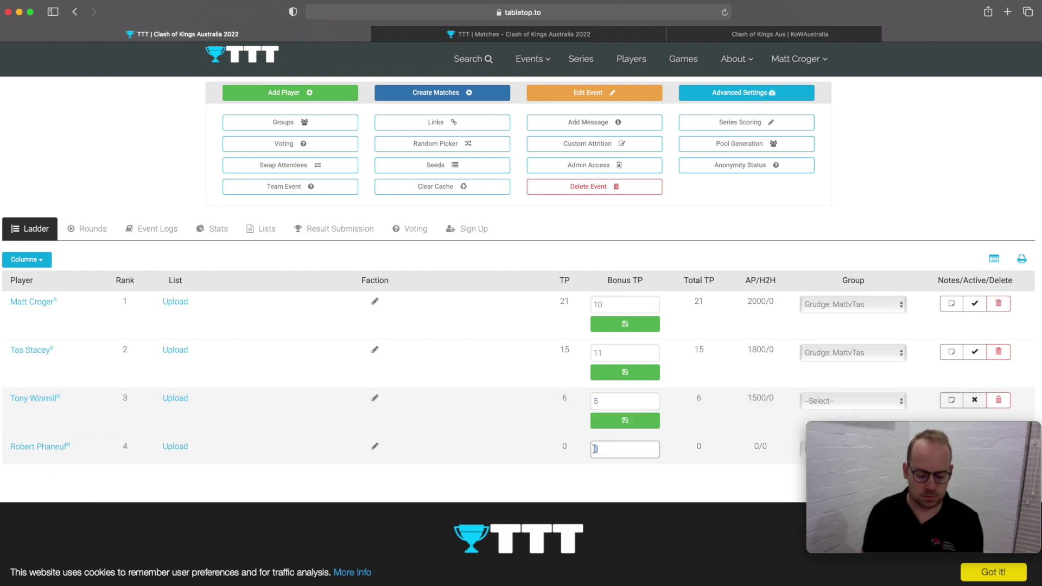
{"action": "left_click", "coordinate": [611, 477]}
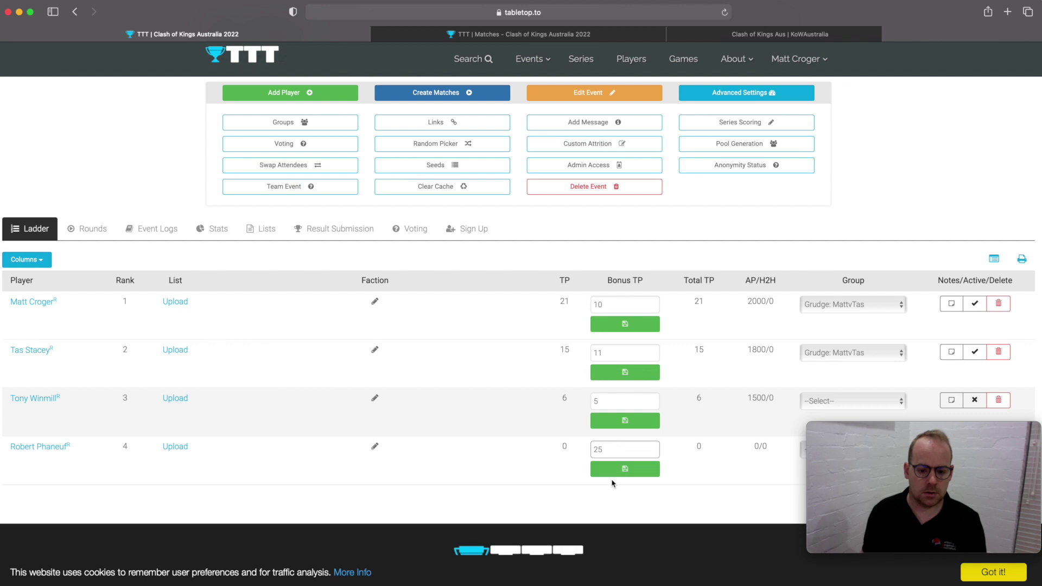
- Save the bonus TPs and reload so Total TP reads 31, 26, 25, 11
{"action": "left_click", "coordinate": [623, 426]}
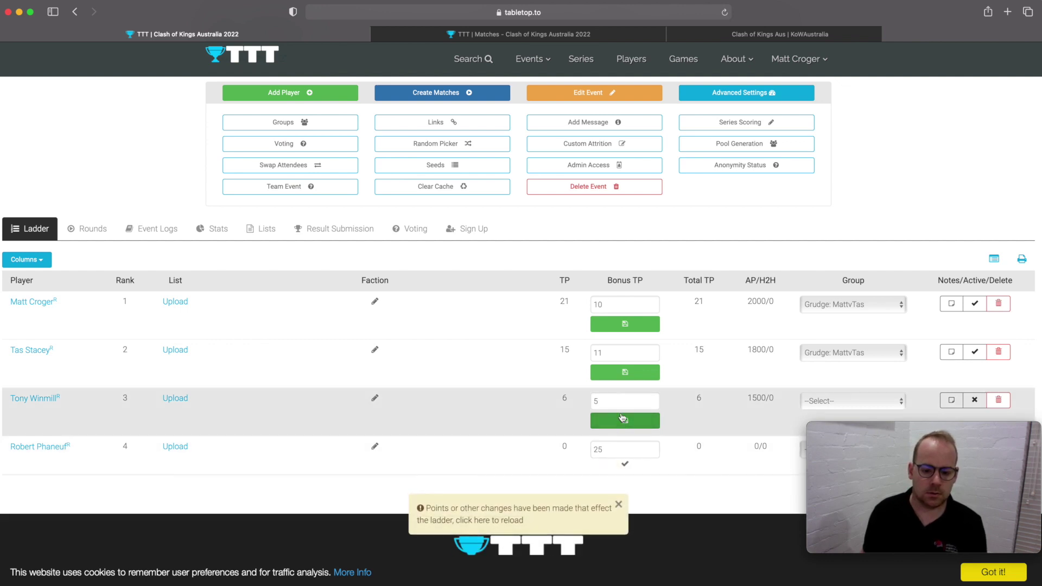
{"action": "left_click", "coordinate": [627, 324]}
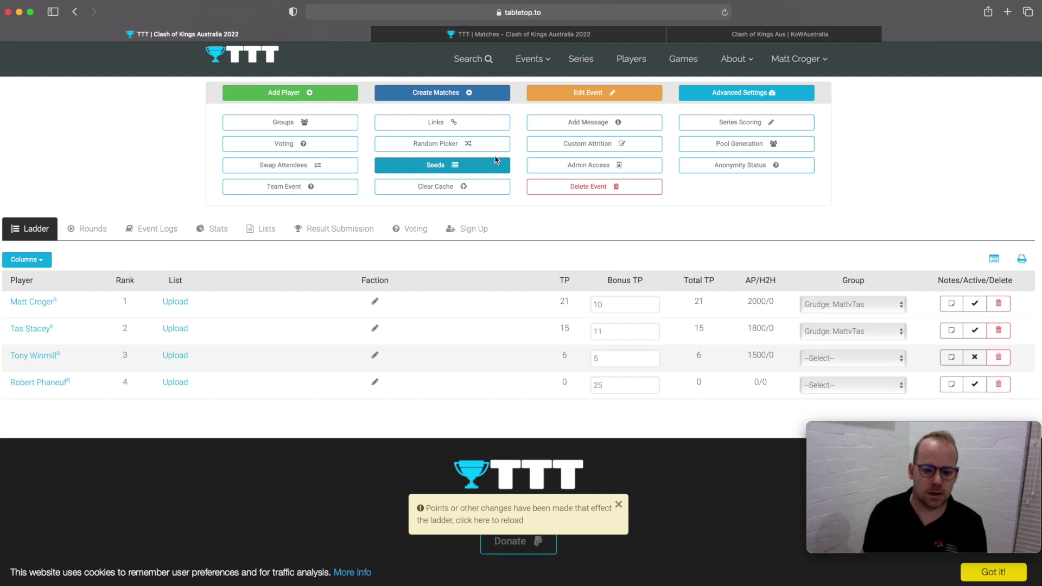
{"action": "left_click", "coordinate": [723, 13]}
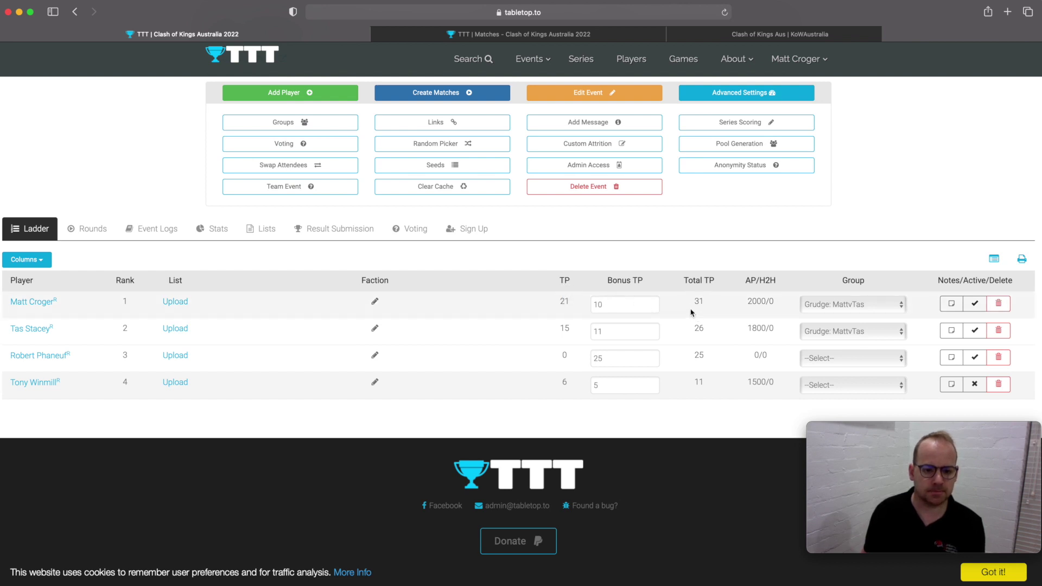
- Create Swiss round 2 matches with Randomise tables set to Yes and # Tables 2
{"action": "scroll", "coordinate": [692, 313], "scroll_direction": "up", "scroll_amount": 2}
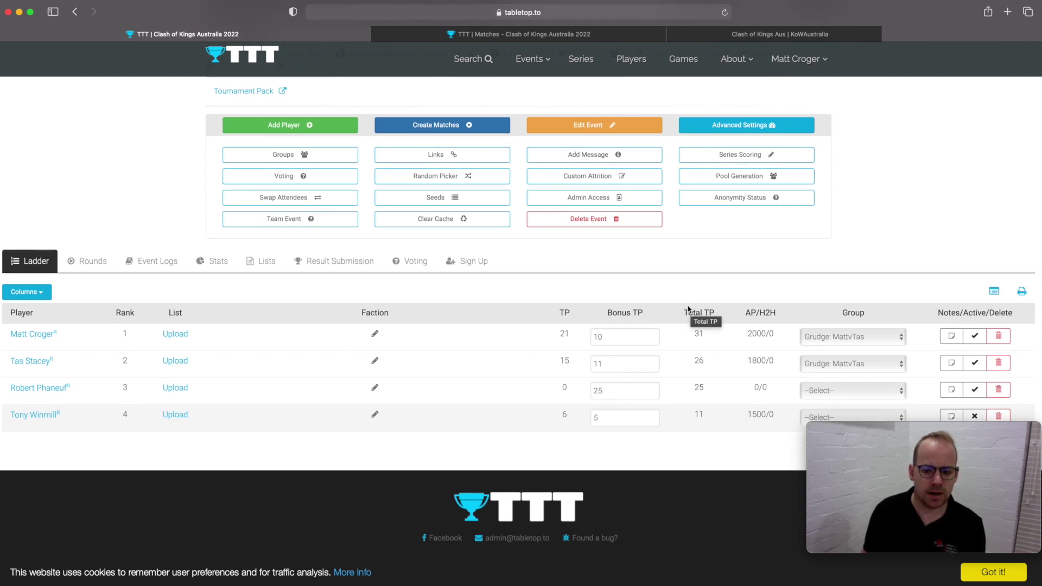
{"action": "scroll", "coordinate": [688, 309], "scroll_direction": "down", "scroll_amount": 2}
{"action": "scroll", "coordinate": [535, 259], "scroll_direction": "up", "scroll_amount": 3}
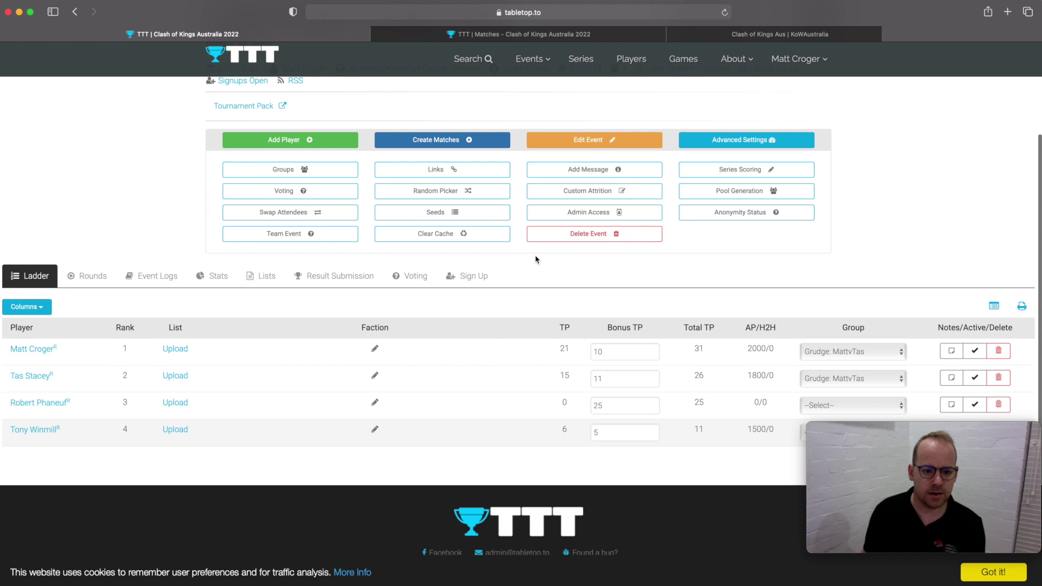
{"action": "left_click", "coordinate": [440, 140]}
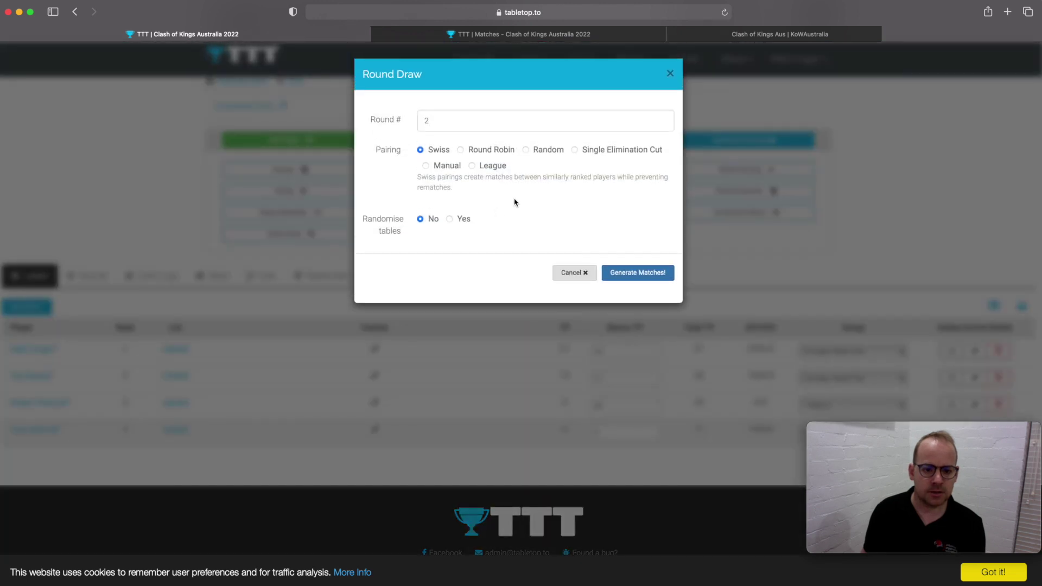
{"action": "left_click", "coordinate": [450, 220]}
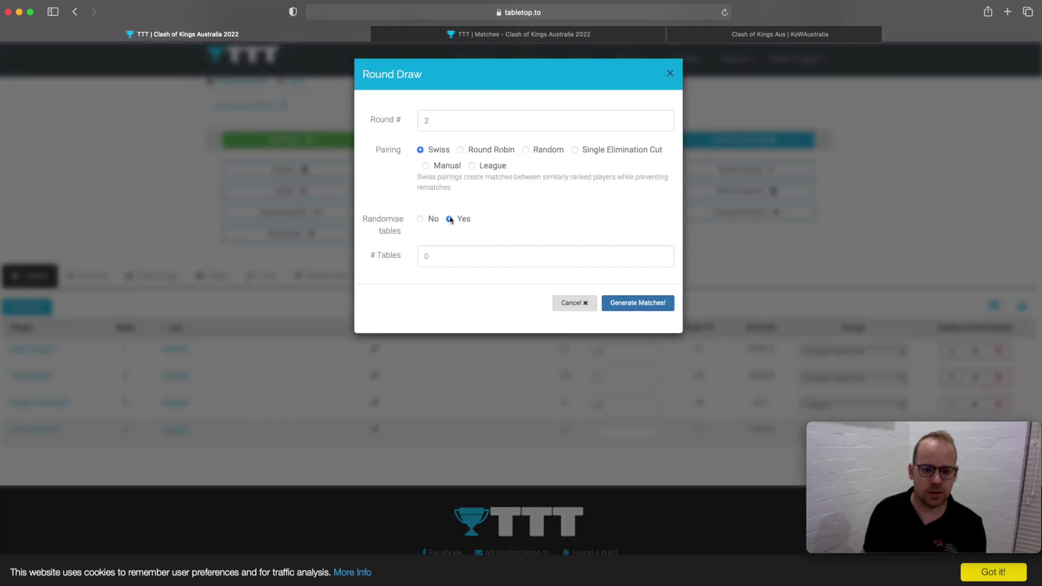
{"action": "left_click", "coordinate": [459, 259]}
{"action": "type", "text": "2"}
{"action": "left_click", "coordinate": [635, 302]}
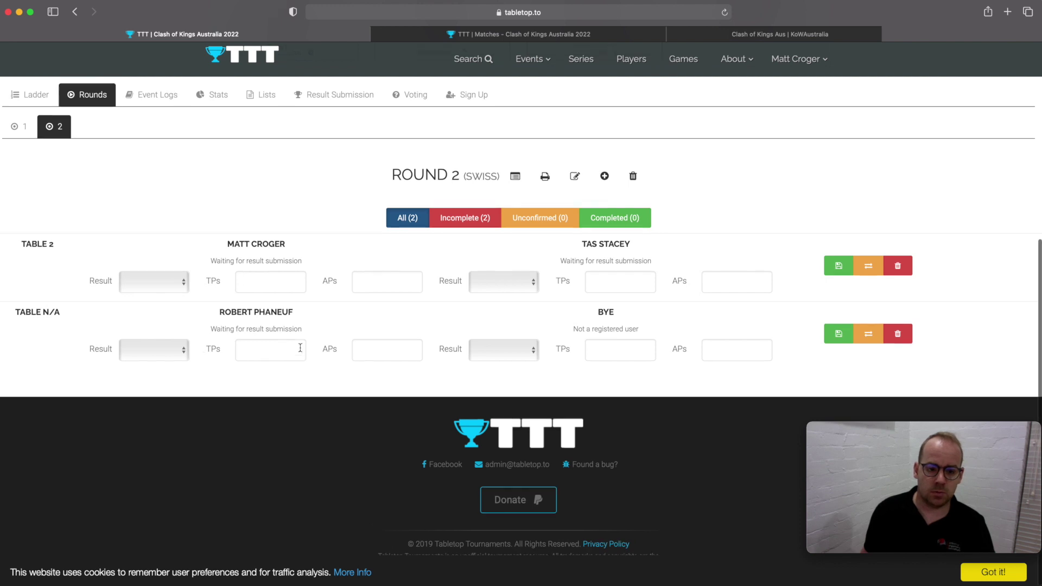
- Glance at the Stats tab's empty Faction Breakdown, then switch to the Ladder
{"action": "scroll", "coordinate": [292, 347], "scroll_direction": "up", "scroll_amount": 5}
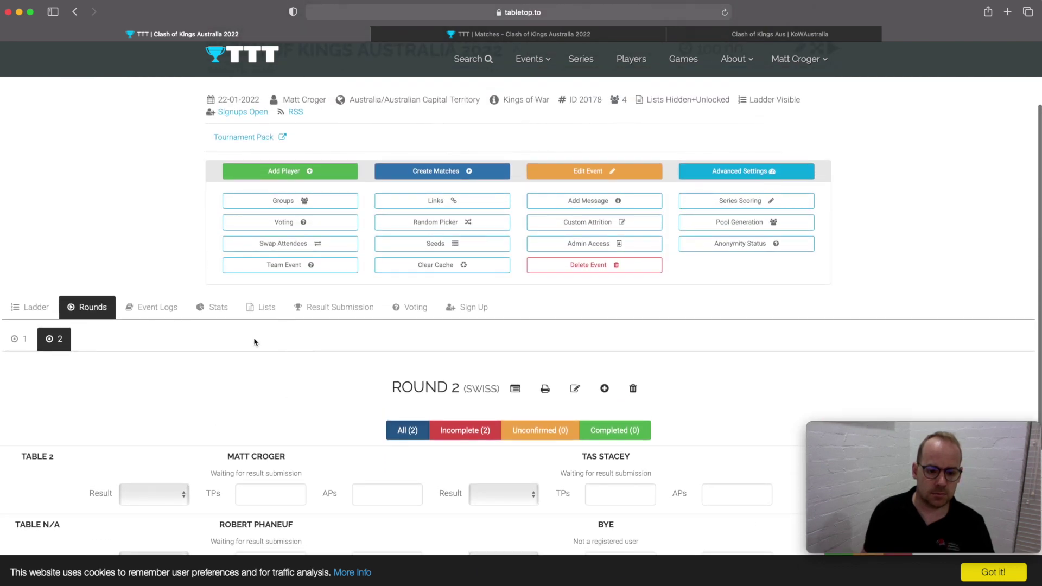
{"action": "scroll", "coordinate": [254, 341], "scroll_direction": "down", "scroll_amount": 1}
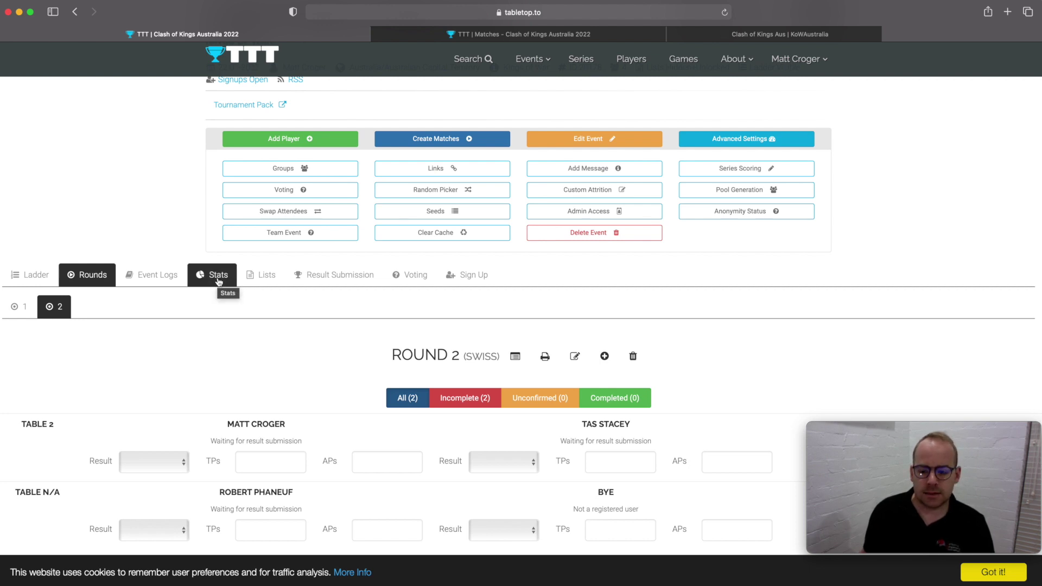
{"action": "left_click", "coordinate": [218, 281]}
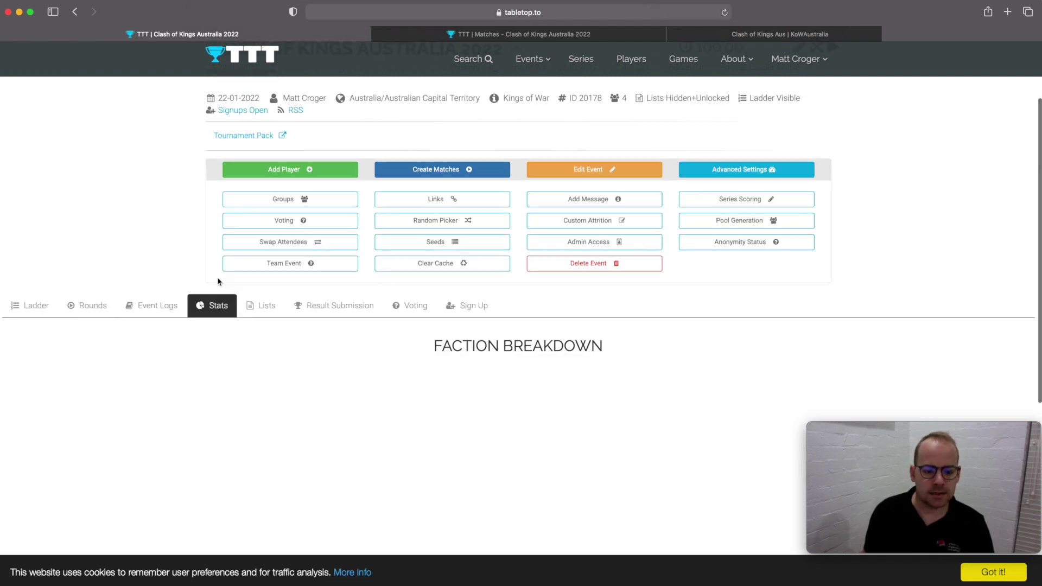
{"action": "scroll", "coordinate": [405, 402], "scroll_direction": "down", "scroll_amount": 4}
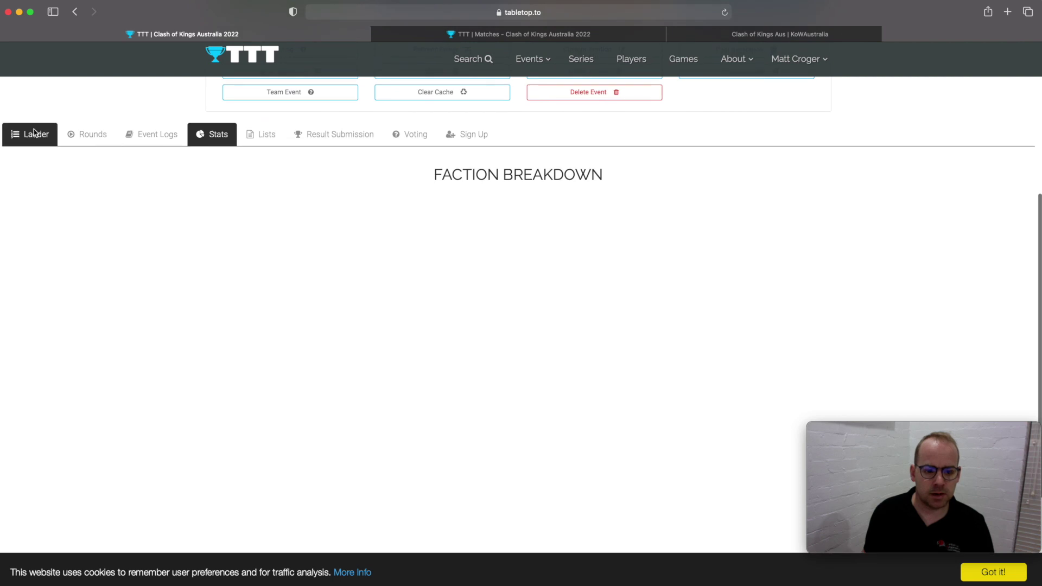
{"action": "left_click", "coordinate": [32, 134]}
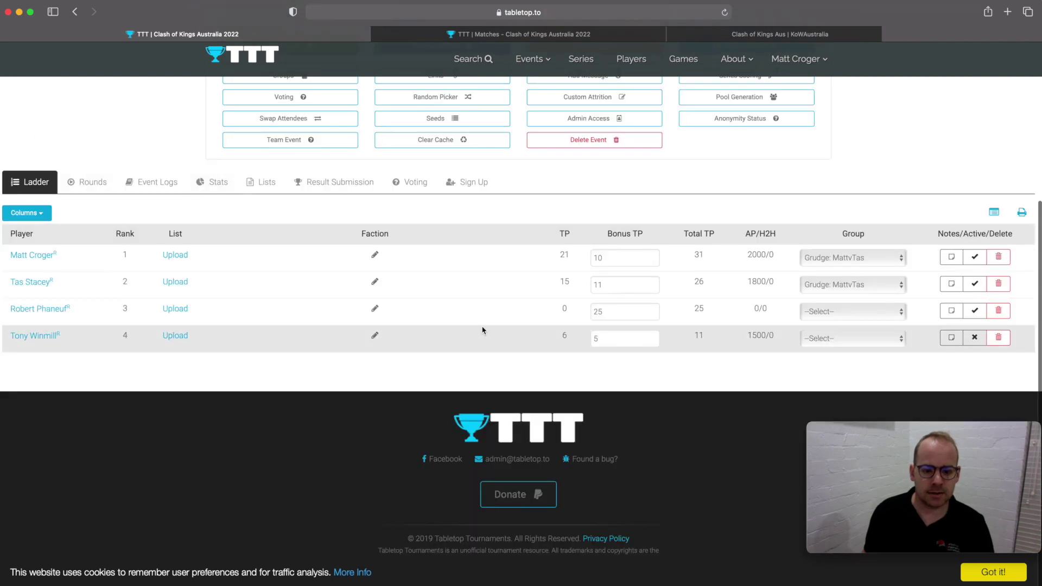
- Set the top player's faction to Basilea and pick Northern Alliance for the second player
{"action": "left_click", "coordinate": [375, 256]}
{"action": "left_click", "coordinate": [388, 258]}
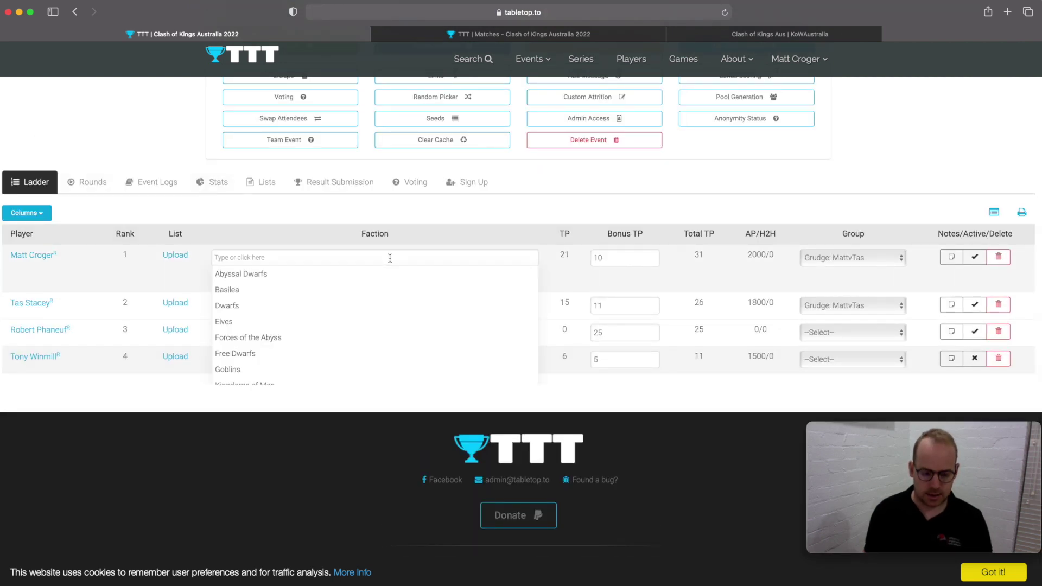
{"action": "left_click", "coordinate": [351, 293]}
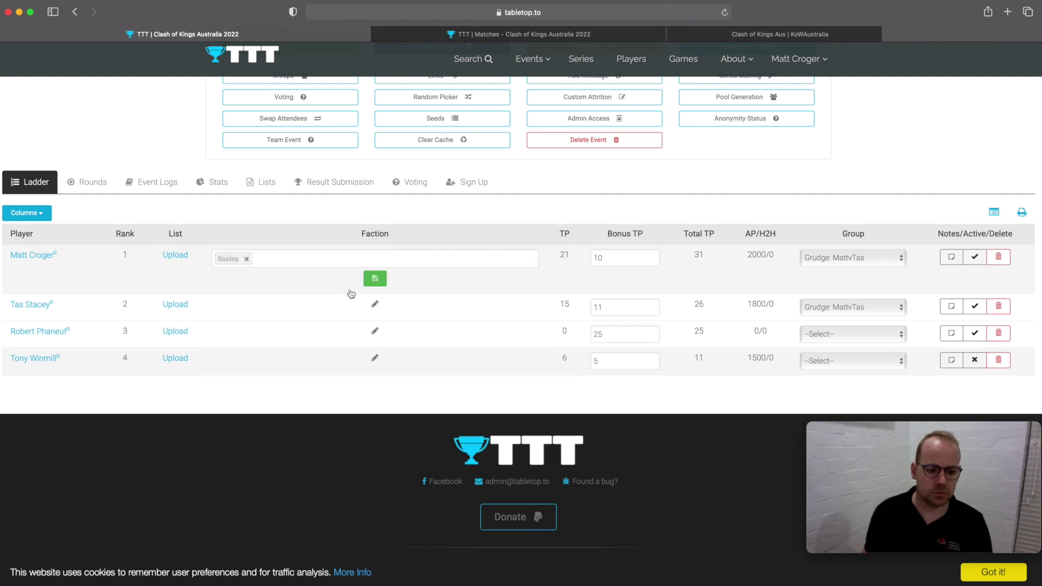
{"action": "left_click", "coordinate": [374, 278]}
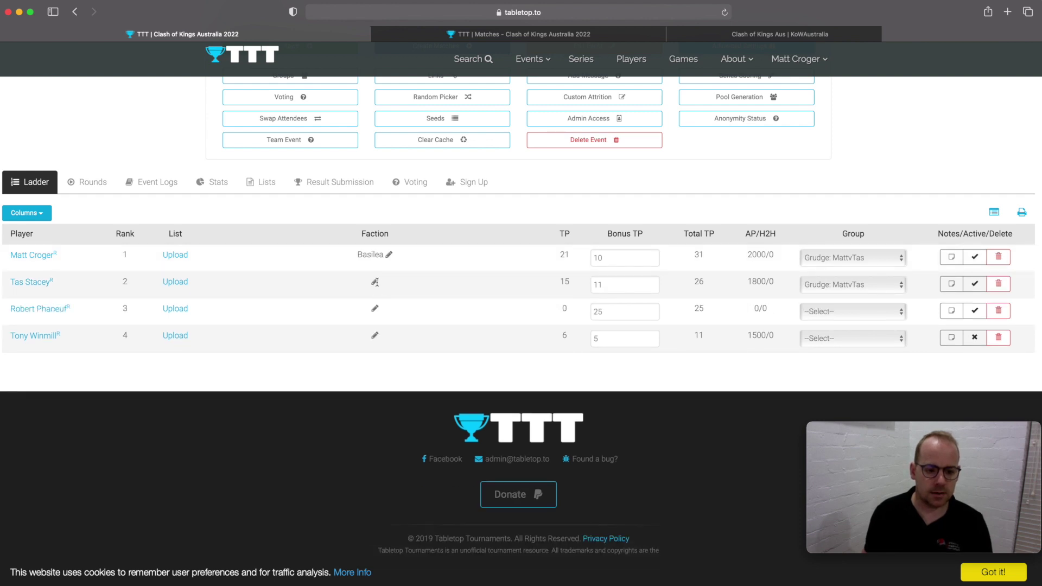
{"action": "left_click", "coordinate": [375, 282]}
{"action": "left_click", "coordinate": [358, 286]}
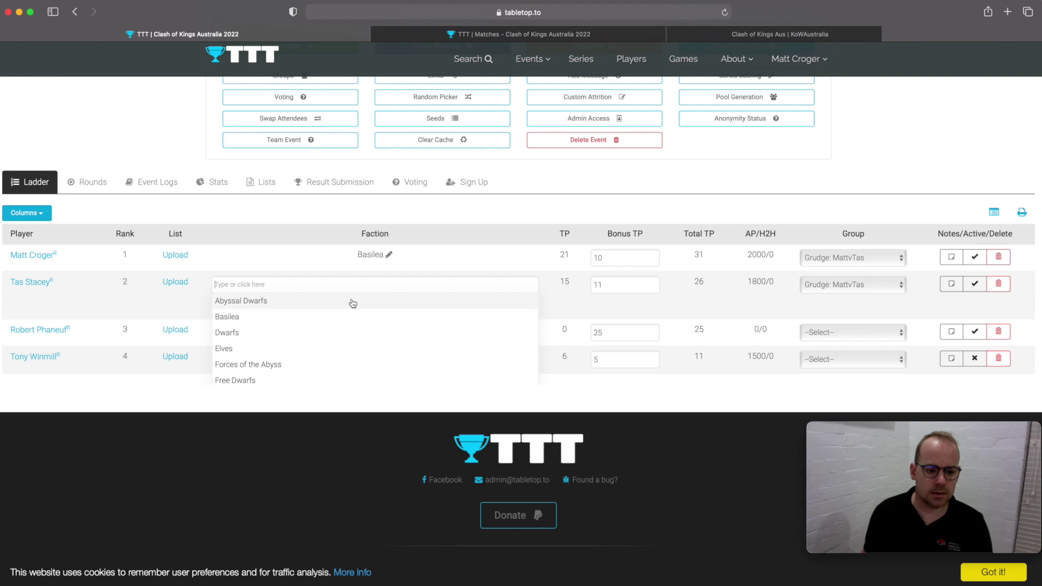
{"action": "type", "text": "northern"}
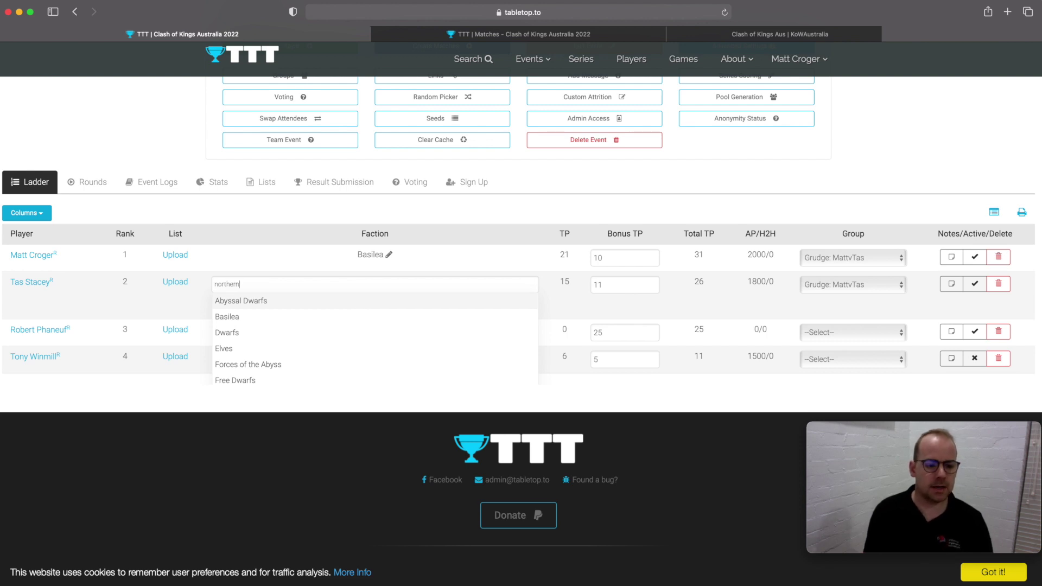
{"action": "left_click", "coordinate": [342, 302]}
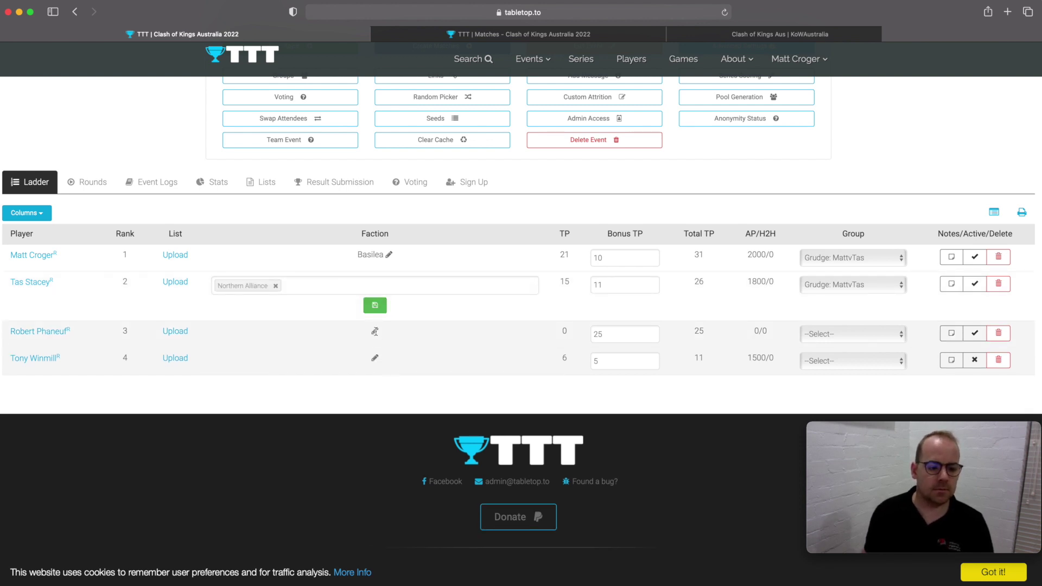
- Assign Ogres and The Herd to the third and fourth players and save all factions
{"action": "left_click", "coordinate": [374, 331]}
{"action": "type", "text": "o"}
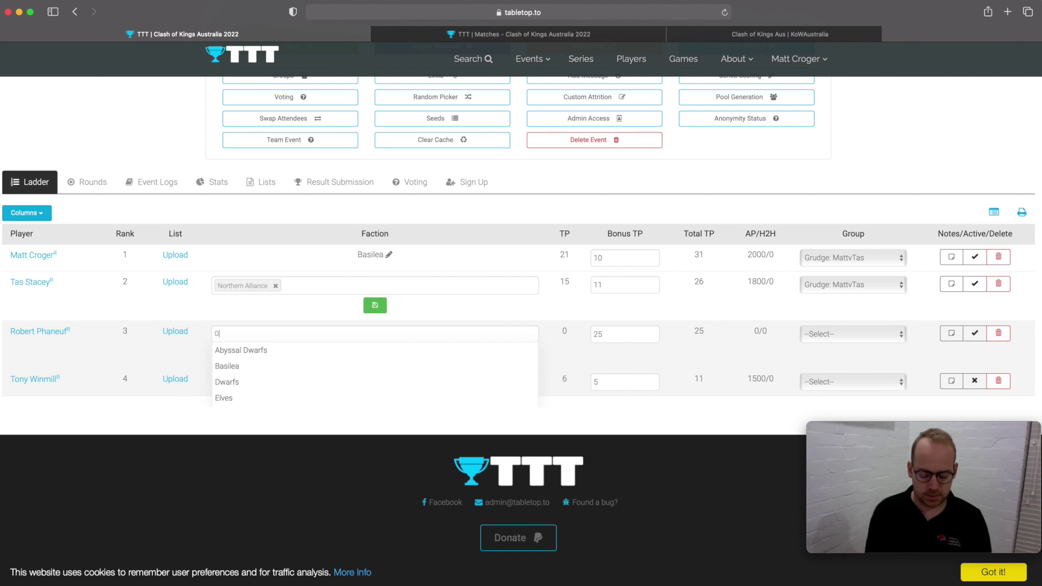
{"action": "type", "text": "gres"}
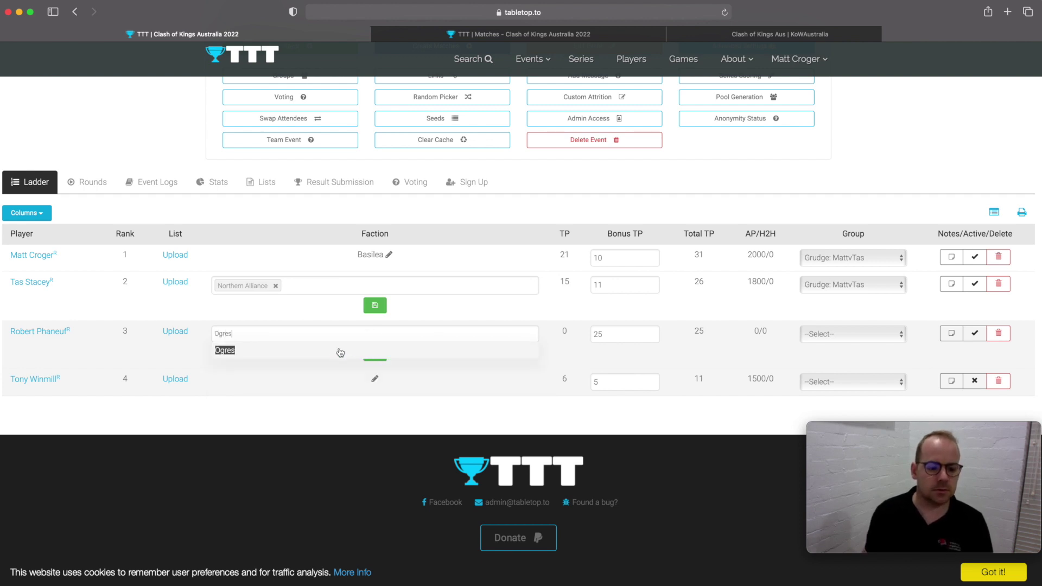
{"action": "left_click", "coordinate": [336, 351]}
{"action": "left_click", "coordinate": [375, 382]}
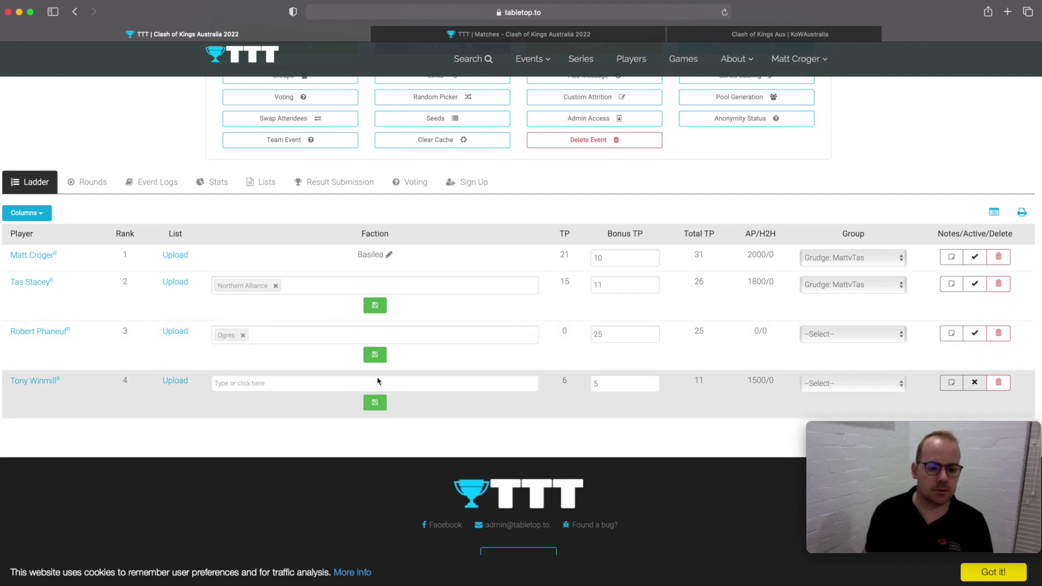
{"action": "type", "text": "Herd"}
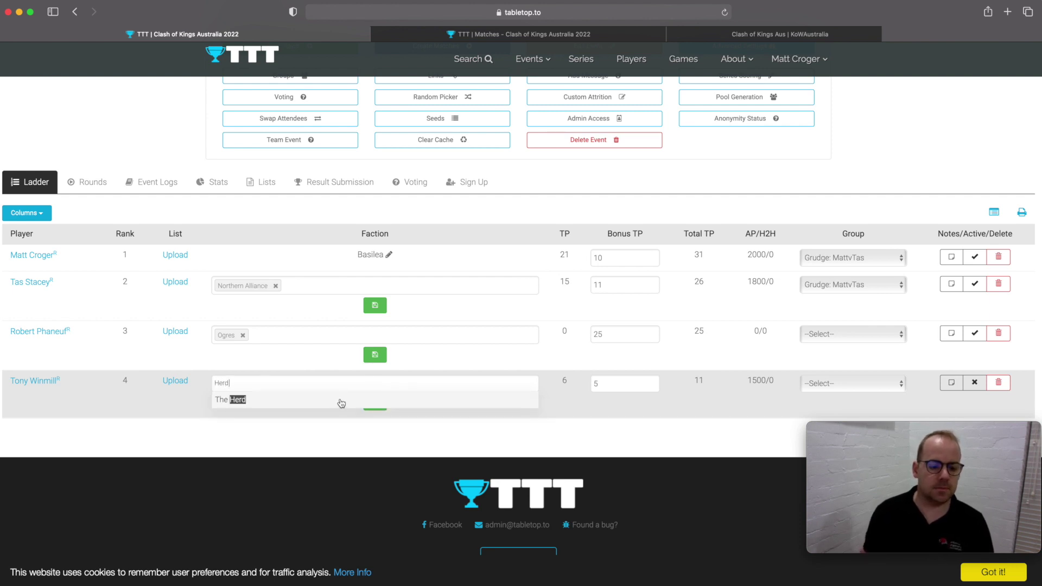
{"action": "left_click", "coordinate": [341, 401]}
{"action": "left_click", "coordinate": [374, 408]}
{"action": "left_click", "coordinate": [375, 354]}
{"action": "left_click", "coordinate": [375, 306]}
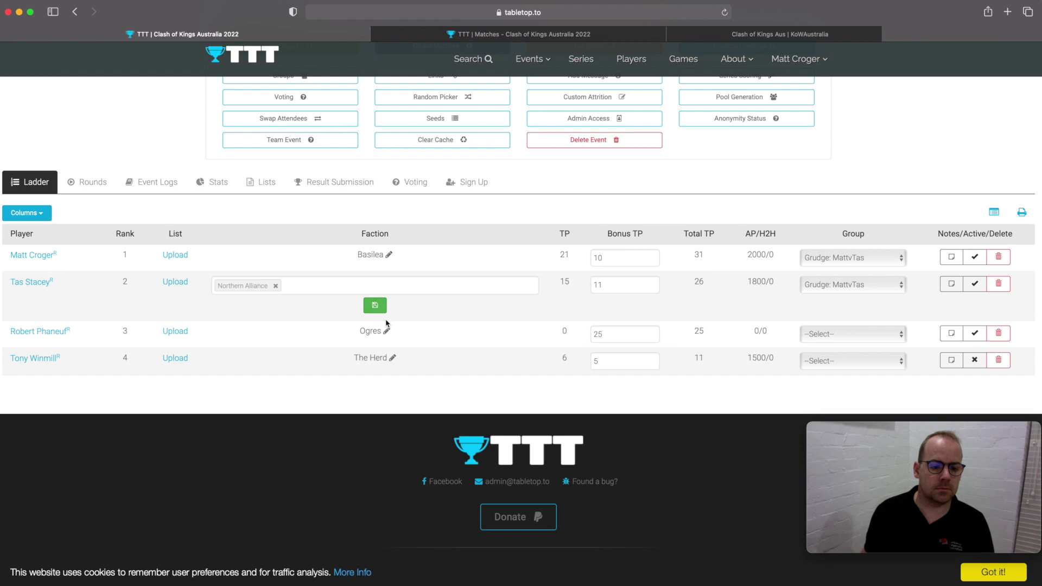
{"action": "left_click", "coordinate": [213, 183]}
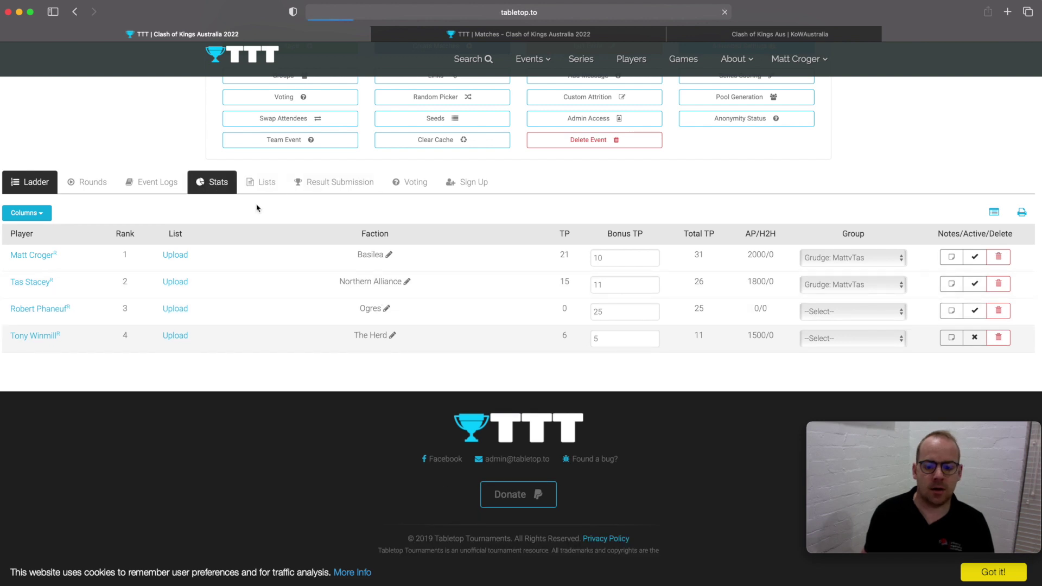
- Scroll through the Faction Breakdown pie chart, then go to the Sign Up section
{"action": "scroll", "coordinate": [408, 275], "scroll_direction": "down", "scroll_amount": 5}
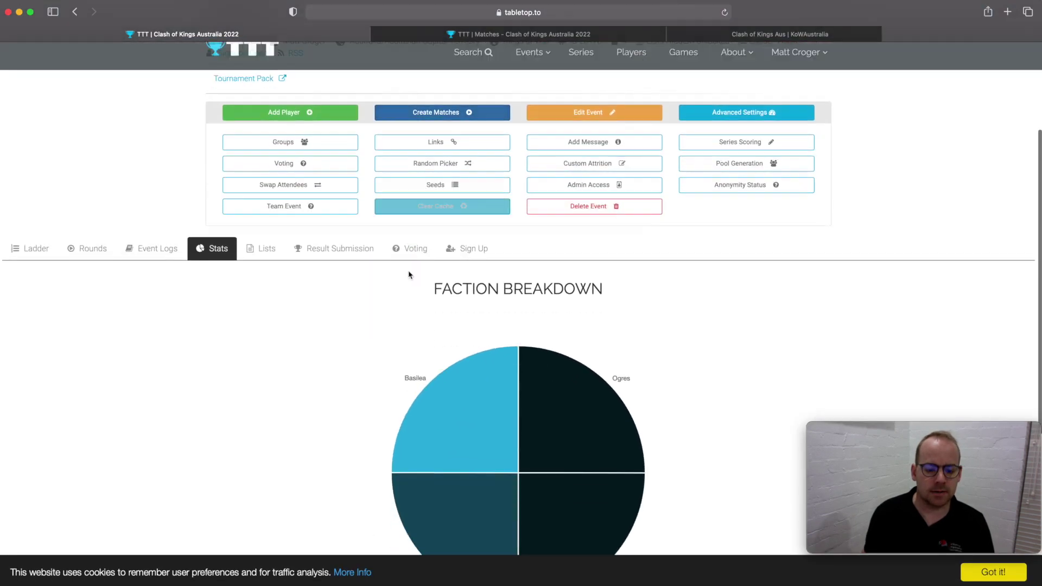
{"action": "mouse_move", "coordinate": [467, 350]}
{"action": "scroll", "coordinate": [485, 321], "scroll_direction": "down", "scroll_amount": 3}
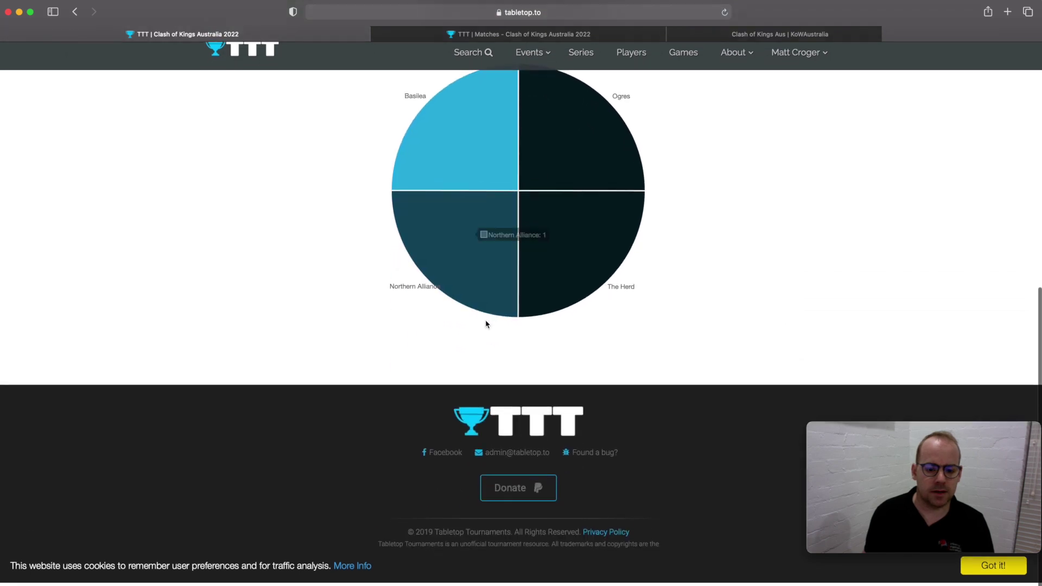
{"action": "scroll", "coordinate": [485, 323], "scroll_direction": "up", "scroll_amount": 8}
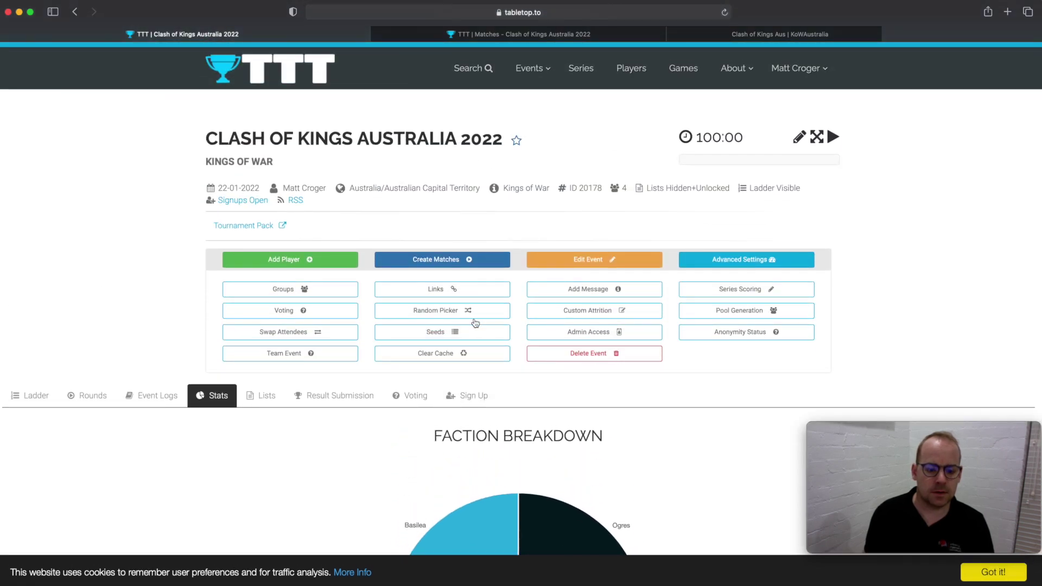
{"action": "scroll", "coordinate": [478, 323], "scroll_direction": "down", "scroll_amount": 2}
{"action": "left_click", "coordinate": [470, 339]}
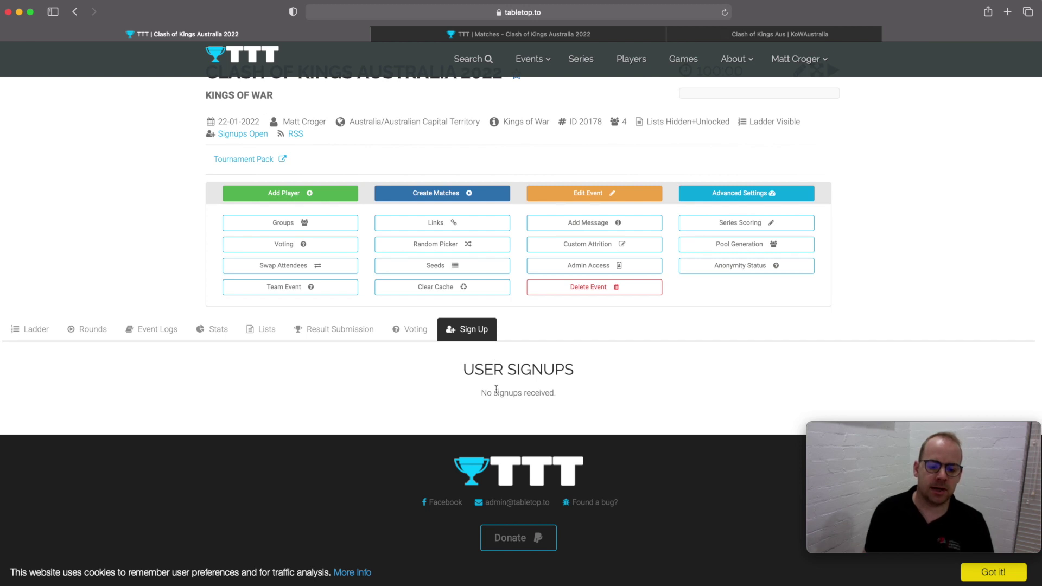
- Go to Voting and scroll to the Best Painted poll with its single vote
{"action": "left_click", "coordinate": [414, 329]}
{"action": "scroll", "coordinate": [464, 336], "scroll_direction": "down", "scroll_amount": 3}
{"action": "scroll", "coordinate": [455, 336], "scroll_direction": "down", "scroll_amount": 2}
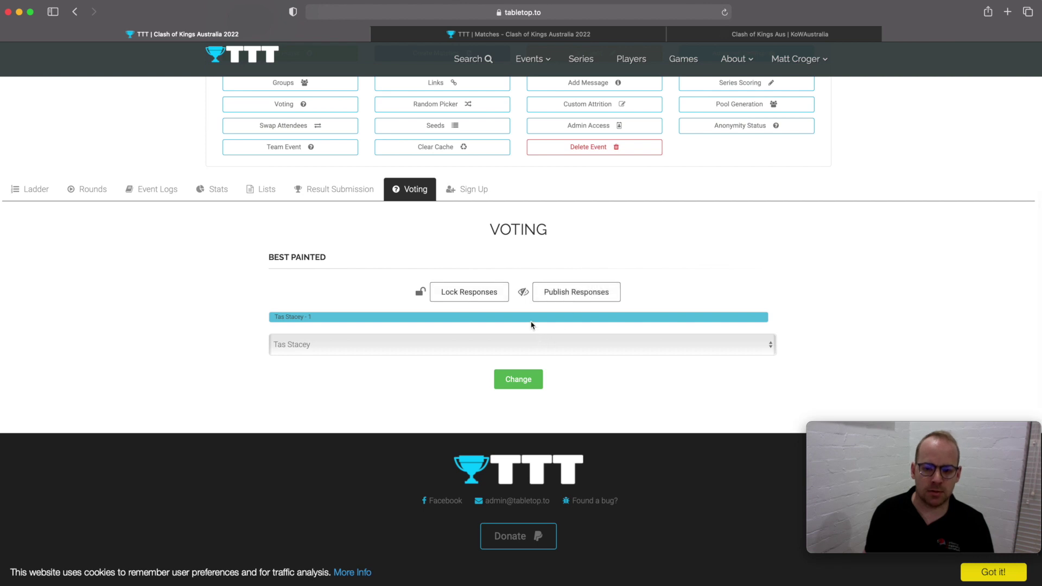
{"action": "scroll", "coordinate": [531, 325], "scroll_direction": "up", "scroll_amount": 4}
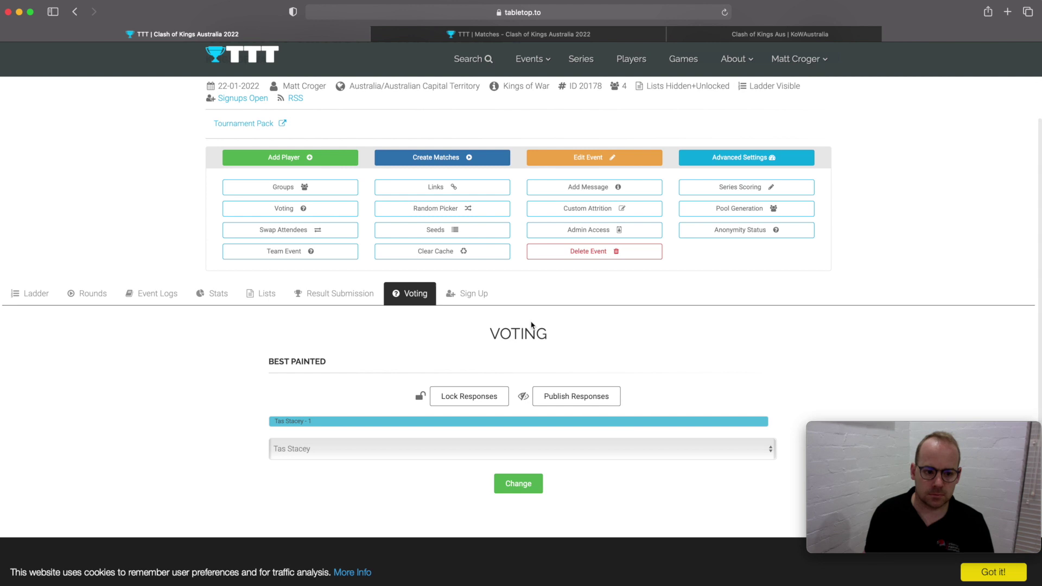
{"action": "scroll", "coordinate": [531, 324], "scroll_direction": "up", "scroll_amount": 2}
{"action": "scroll", "coordinate": [531, 324], "scroll_direction": "up", "scroll_amount": 1}
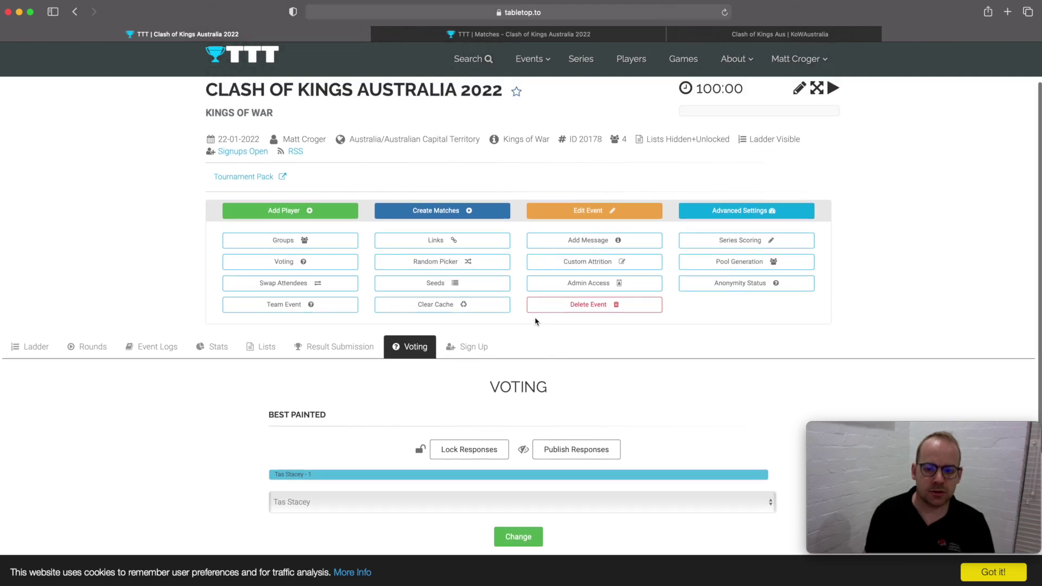